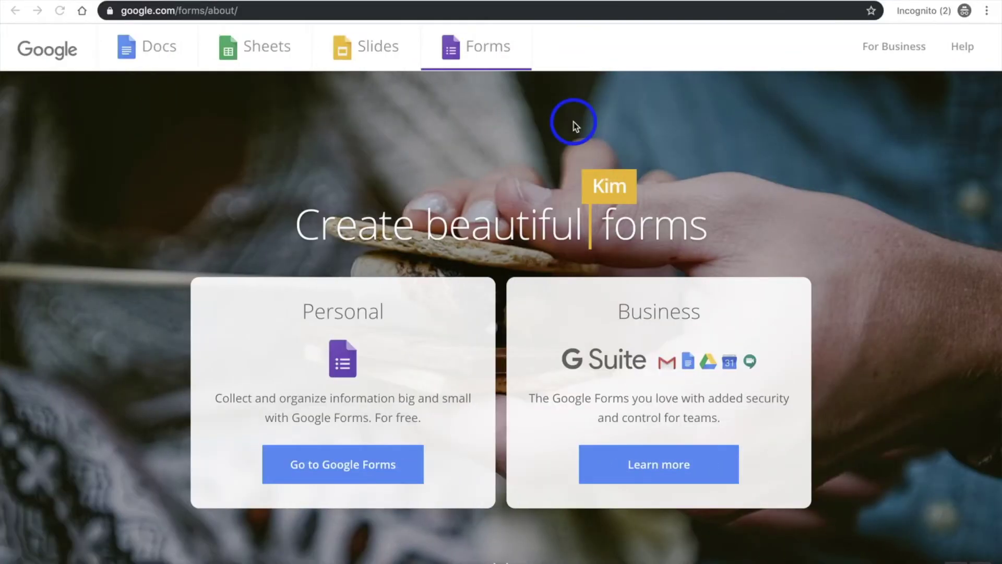
Check the about page's URL, then go to the personal Google Forms home.
{"action": "left_click", "coordinate": [204, 9]}
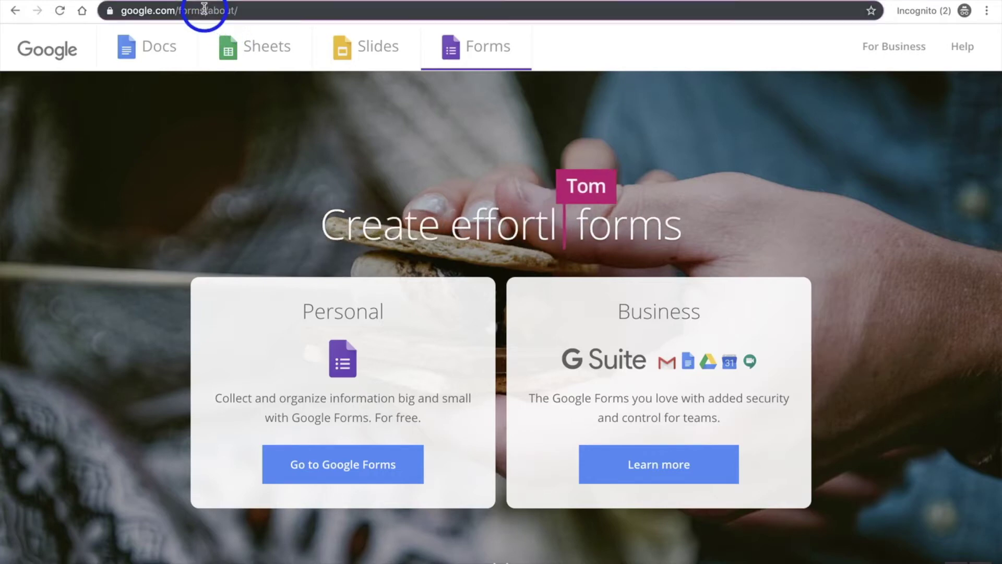
{"action": "left_click", "coordinate": [204, 9]}
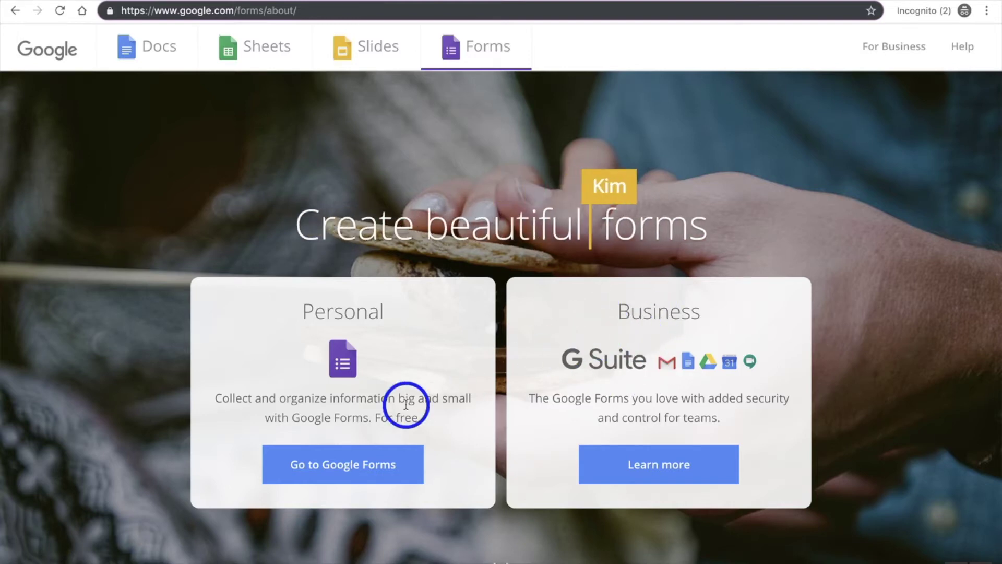
{"action": "left_click", "coordinate": [317, 466]}
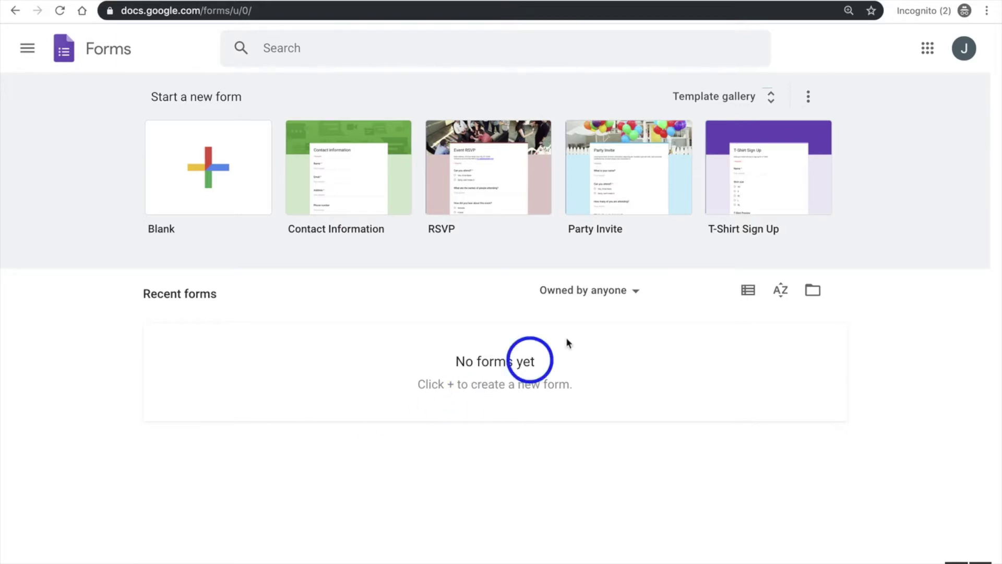
Browse the Personal, Work and Education templates in the gallery, then start a Blank form.
{"action": "left_click", "coordinate": [755, 101]}
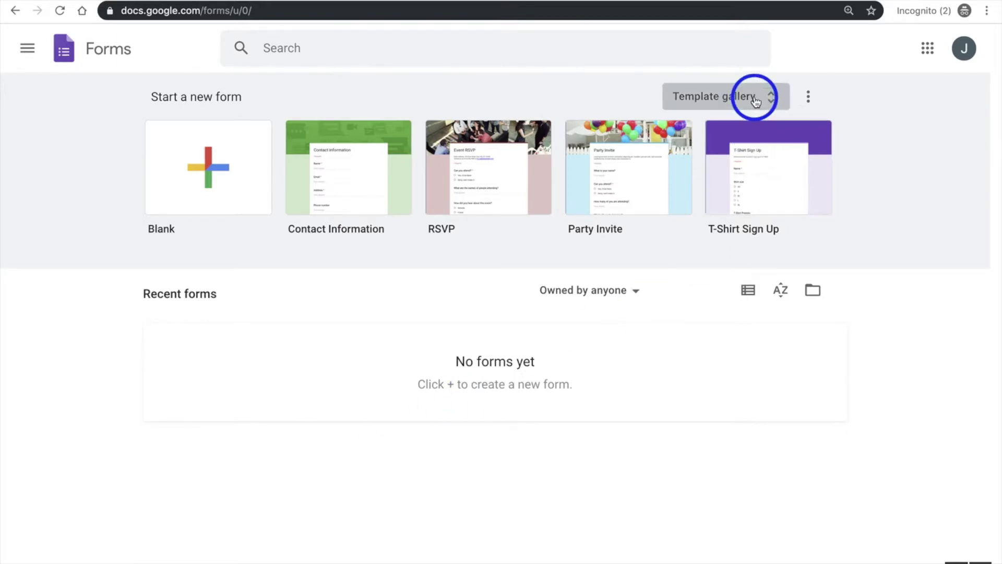
{"action": "scroll", "coordinate": [641, 261], "scroll_direction": "down", "scroll_amount": 2}
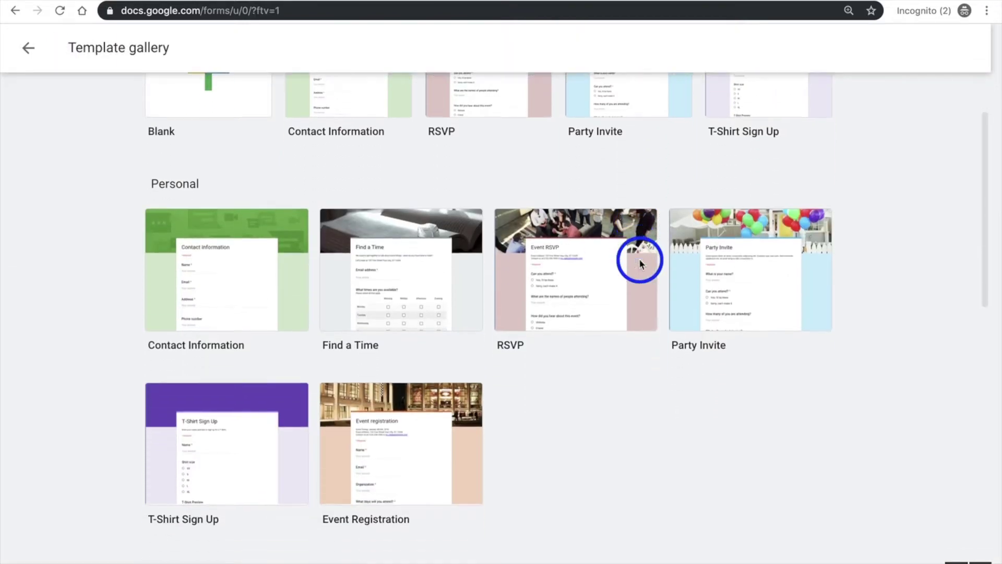
{"action": "scroll", "coordinate": [509, 313], "scroll_direction": "down", "scroll_amount": 7}
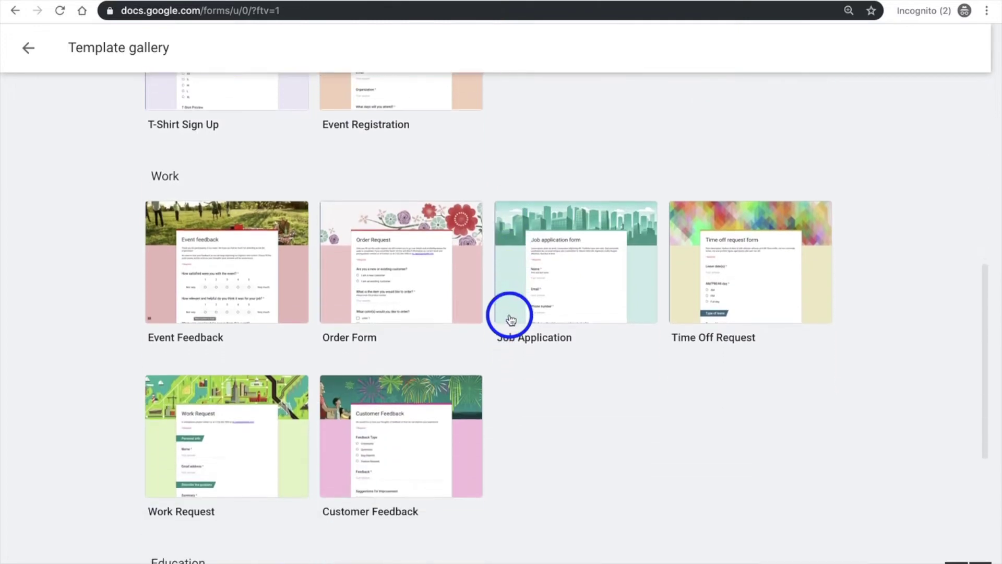
{"action": "scroll", "coordinate": [509, 313], "scroll_direction": "down", "scroll_amount": 1}
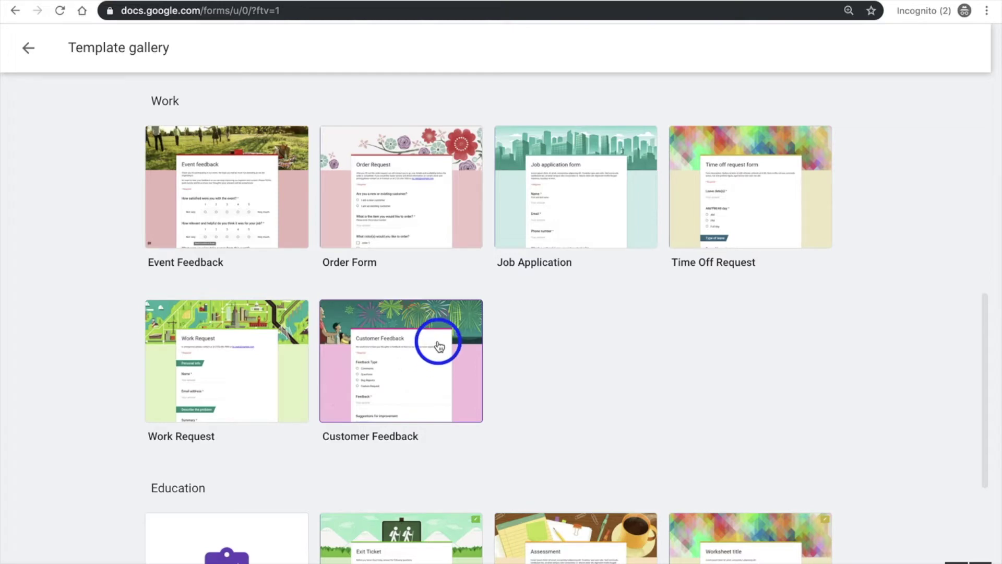
{"action": "scroll", "coordinate": [605, 374], "scroll_direction": "down", "scroll_amount": 2}
{"action": "scroll", "coordinate": [606, 378], "scroll_direction": "down", "scroll_amount": 3}
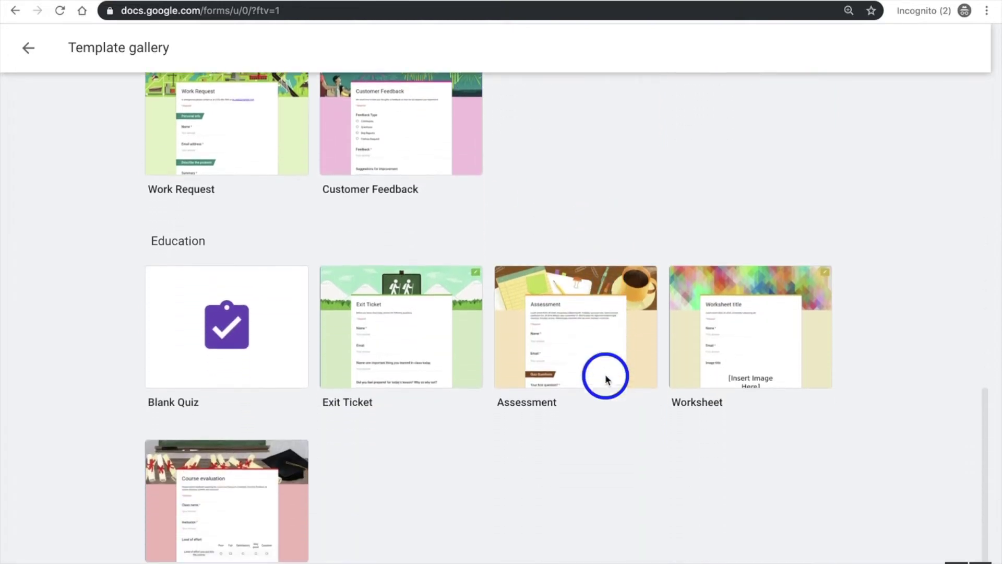
{"action": "scroll", "coordinate": [606, 378], "scroll_direction": "up", "scroll_amount": 15}
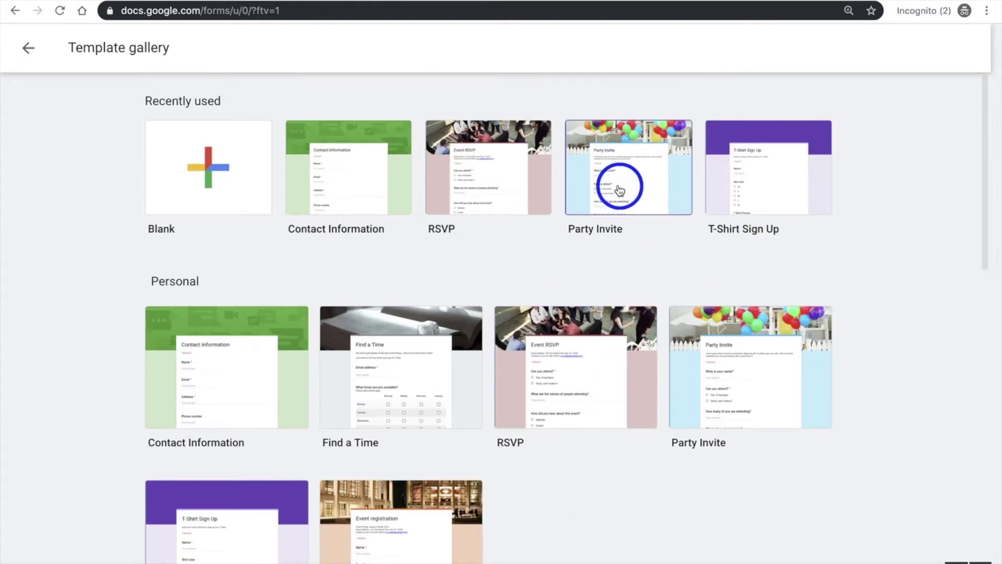
{"action": "scroll", "coordinate": [462, 255], "scroll_direction": "down", "scroll_amount": 1}
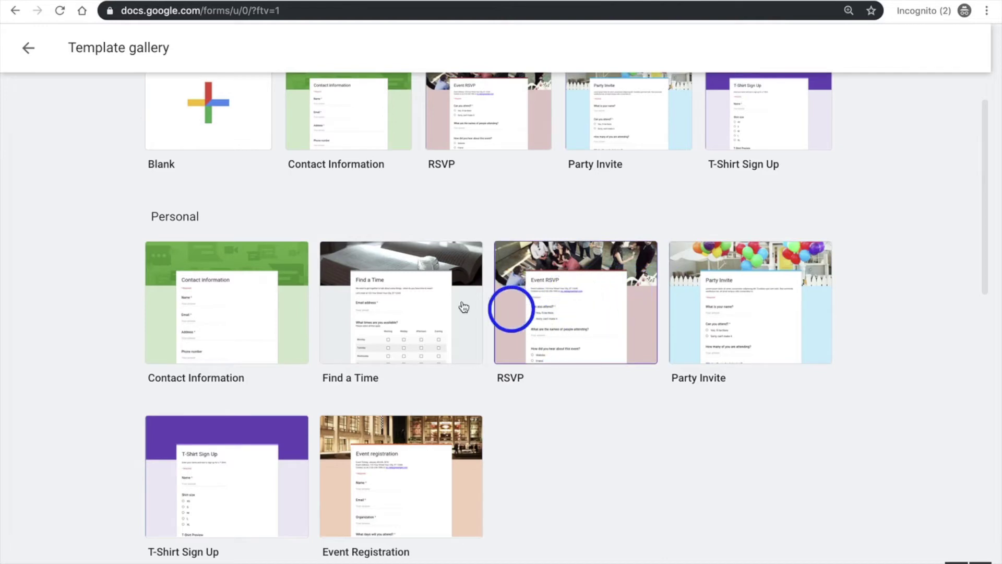
{"action": "scroll", "coordinate": [334, 209], "scroll_direction": "up", "scroll_amount": 1}
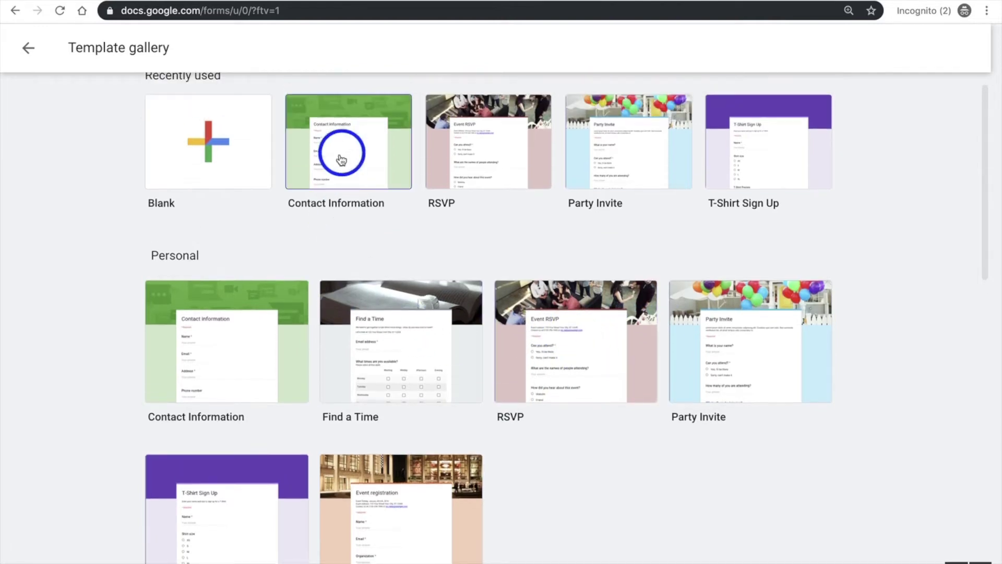
{"action": "scroll", "coordinate": [354, 172], "scroll_direction": "down", "scroll_amount": 2}
{"action": "scroll", "coordinate": [313, 198], "scroll_direction": "down", "scroll_amount": 1}
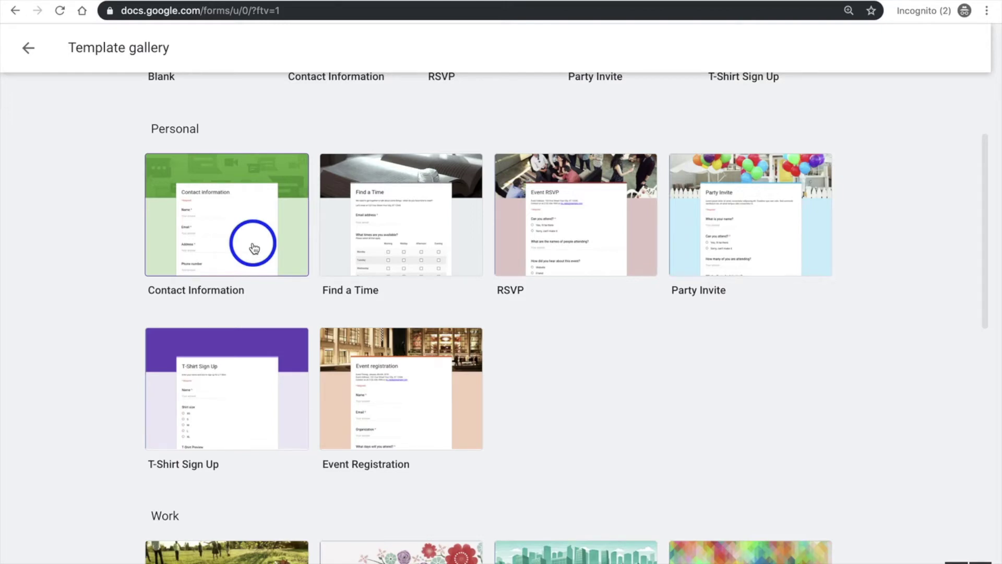
{"action": "scroll", "coordinate": [254, 247], "scroll_direction": "down", "scroll_amount": 2}
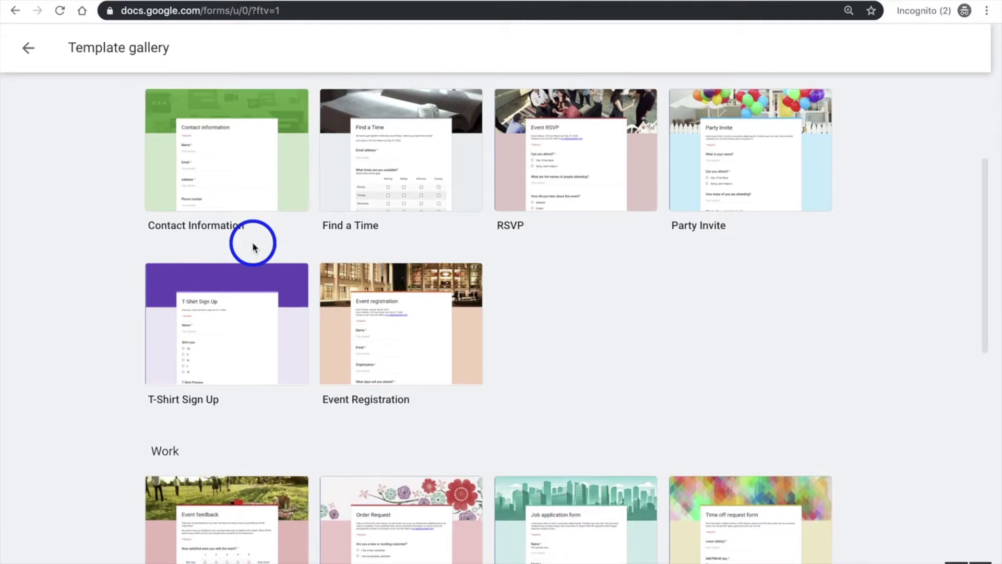
{"action": "scroll", "coordinate": [253, 247], "scroll_direction": "down", "scroll_amount": 5}
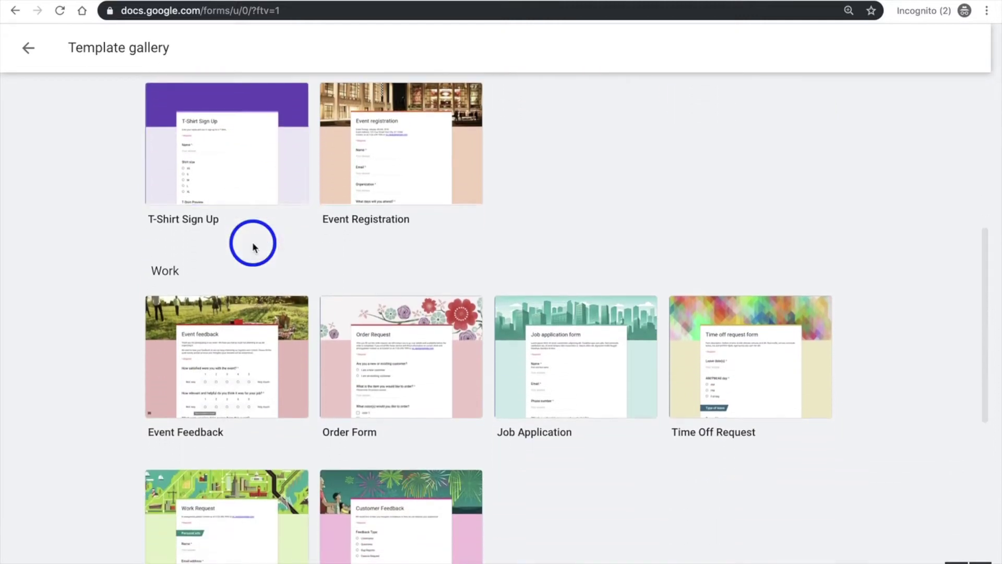
{"action": "scroll", "coordinate": [252, 243], "scroll_direction": "down", "scroll_amount": 2}
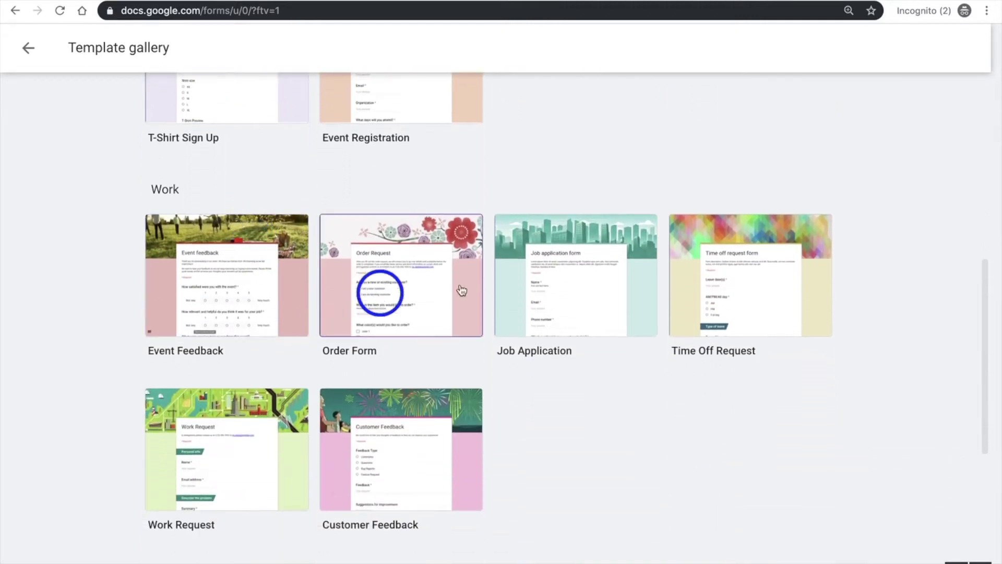
{"action": "scroll", "coordinate": [496, 217], "scroll_direction": "down", "scroll_amount": 1}
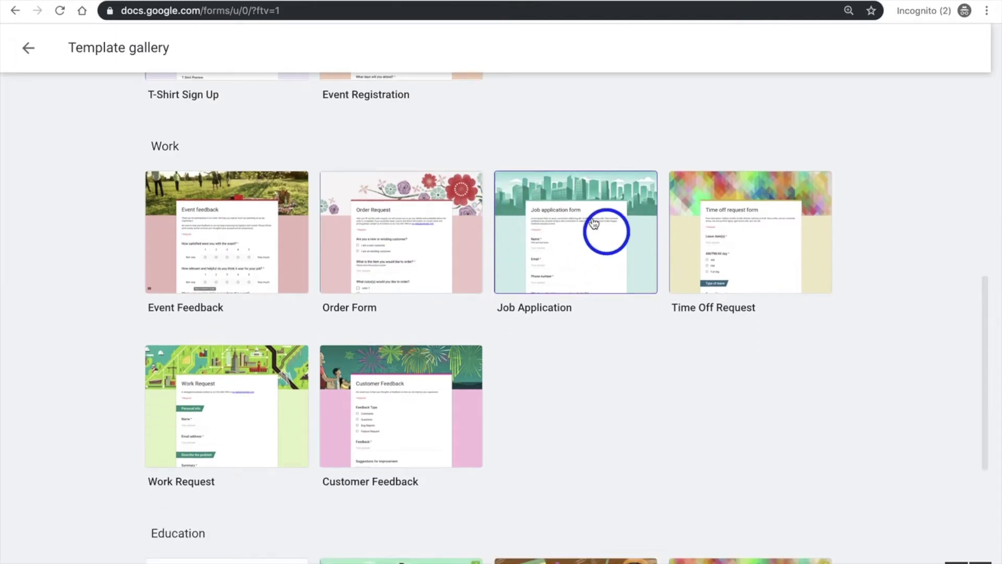
{"action": "scroll", "coordinate": [582, 235], "scroll_direction": "down", "scroll_amount": 2}
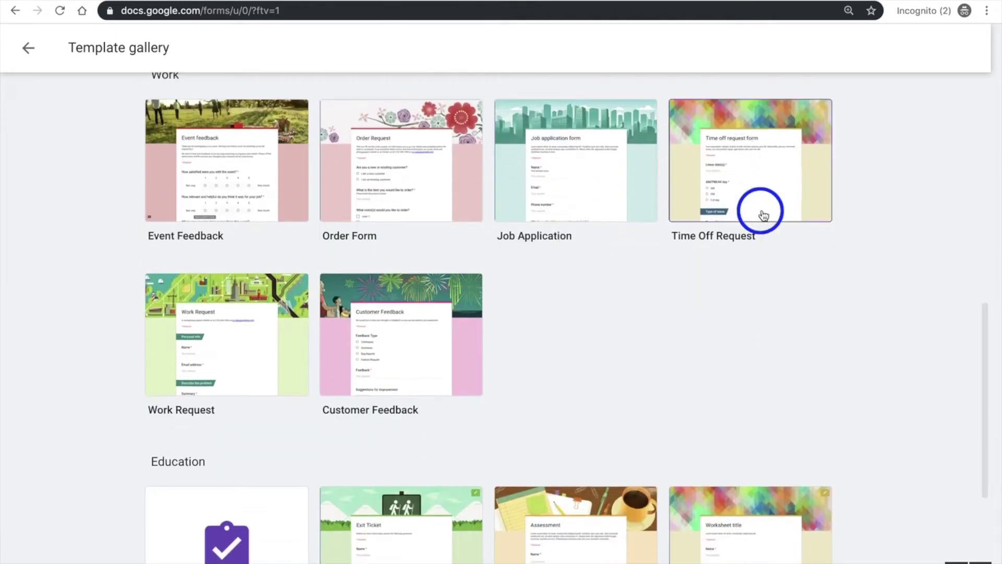
{"action": "scroll", "coordinate": [634, 241], "scroll_direction": "down", "scroll_amount": 3}
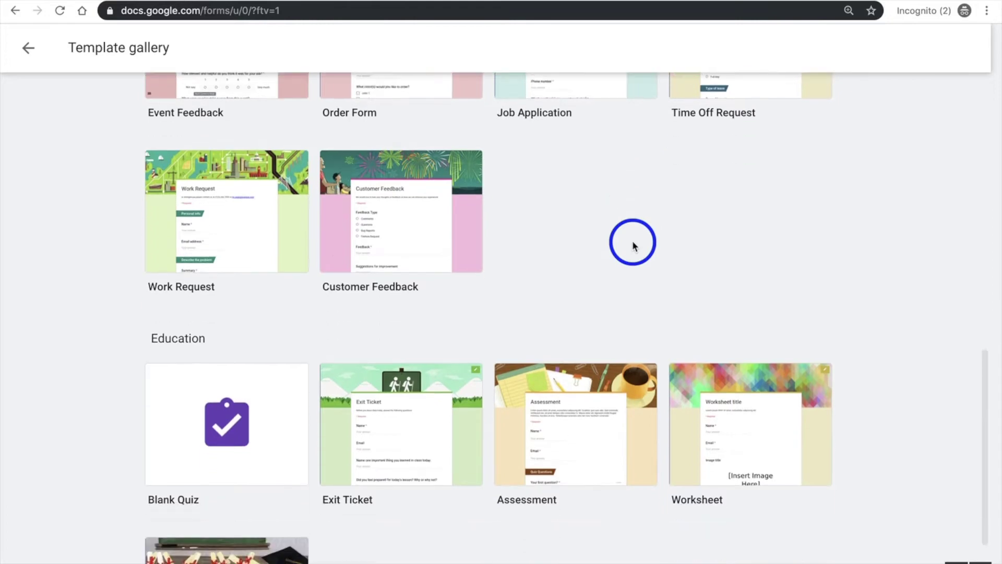
{"action": "scroll", "coordinate": [633, 241], "scroll_direction": "down", "scroll_amount": 1}
{"action": "scroll", "coordinate": [633, 241], "scroll_direction": "up", "scroll_amount": 8}
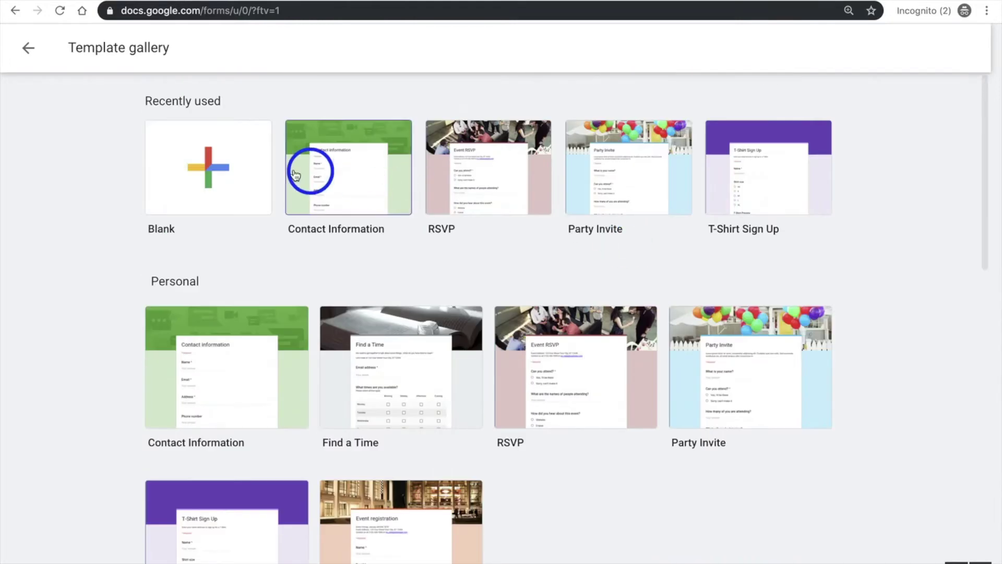
{"action": "left_click", "coordinate": [219, 168]}
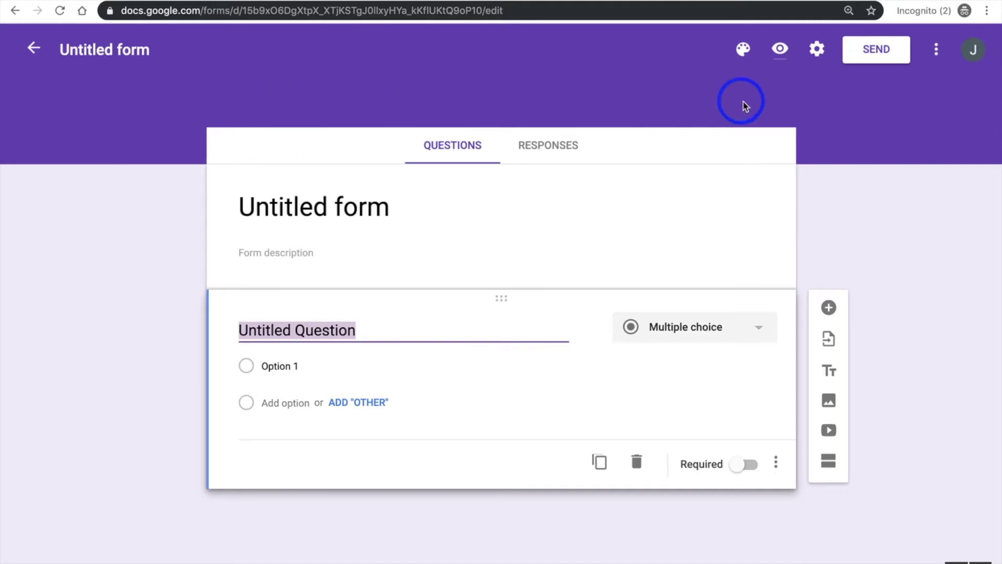
Try blue, blue-grey and green theme colours on the Untitled form, then keep purple.
{"action": "left_click", "coordinate": [744, 53]}
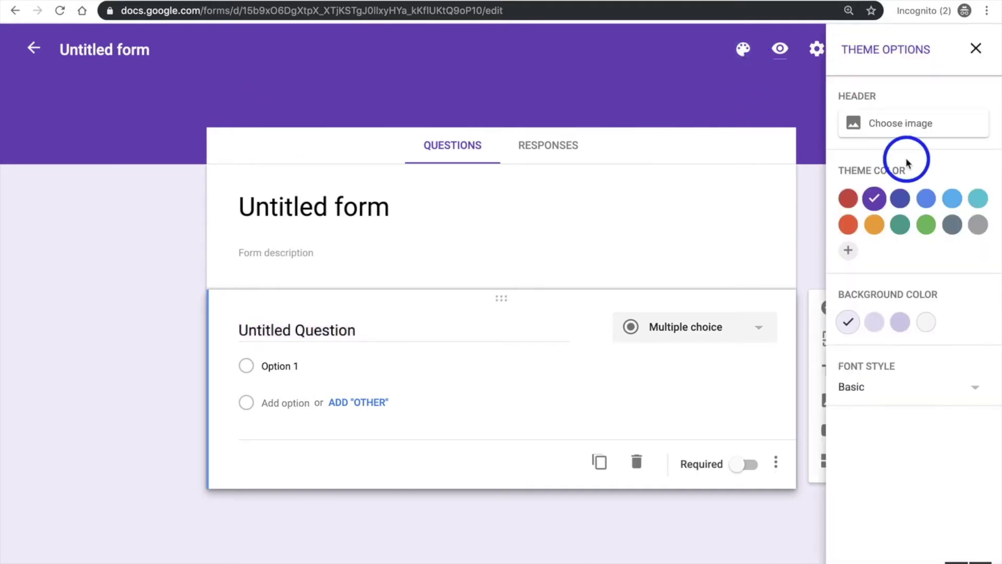
{"action": "left_click", "coordinate": [925, 199]}
{"action": "left_click", "coordinate": [953, 224]}
{"action": "left_click", "coordinate": [926, 224]}
{"action": "left_click", "coordinate": [874, 200]}
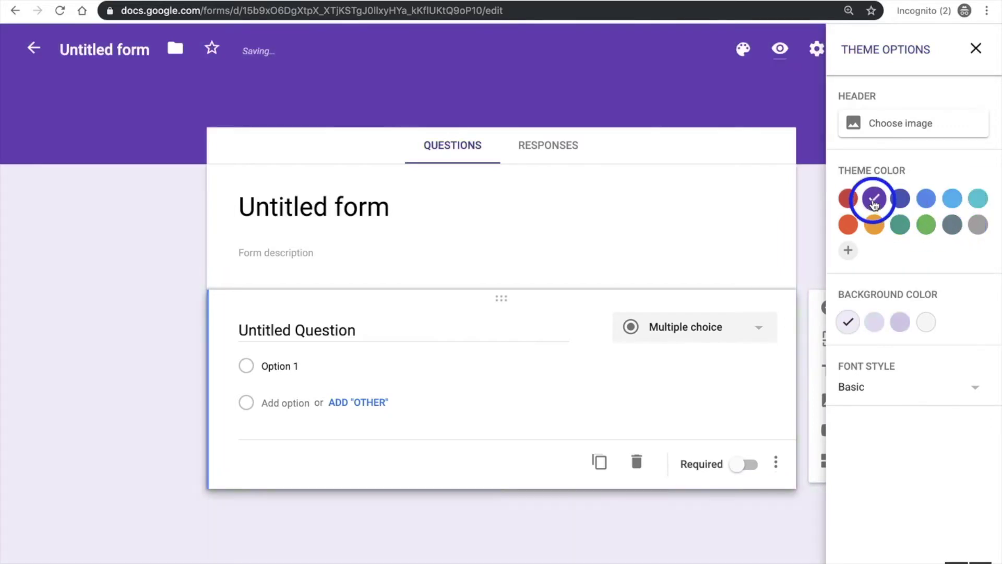
Browse the Work and School header images and apply the red ink image as the header.
{"action": "left_click", "coordinate": [898, 134]}
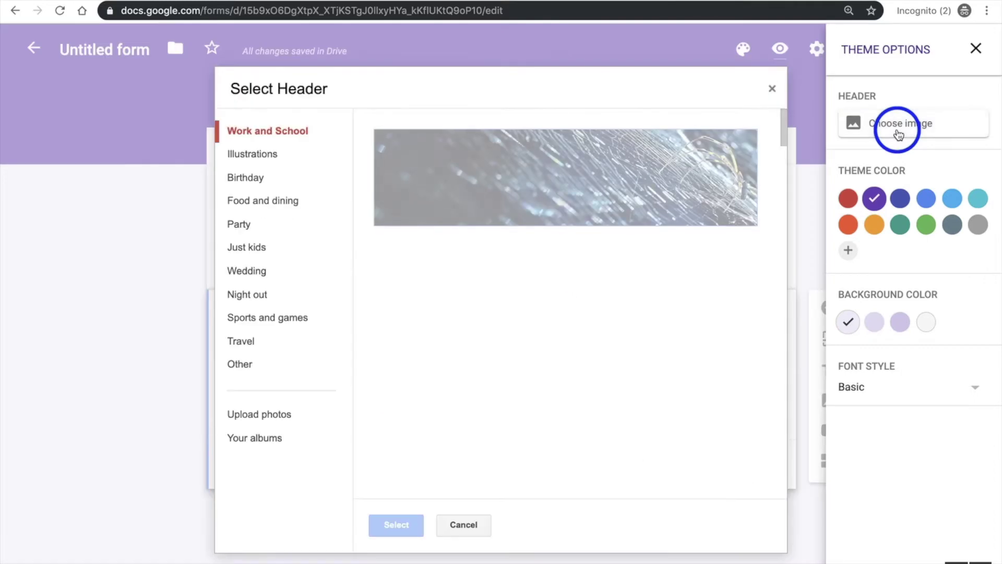
{"action": "scroll", "coordinate": [503, 428], "scroll_direction": "down", "scroll_amount": 4}
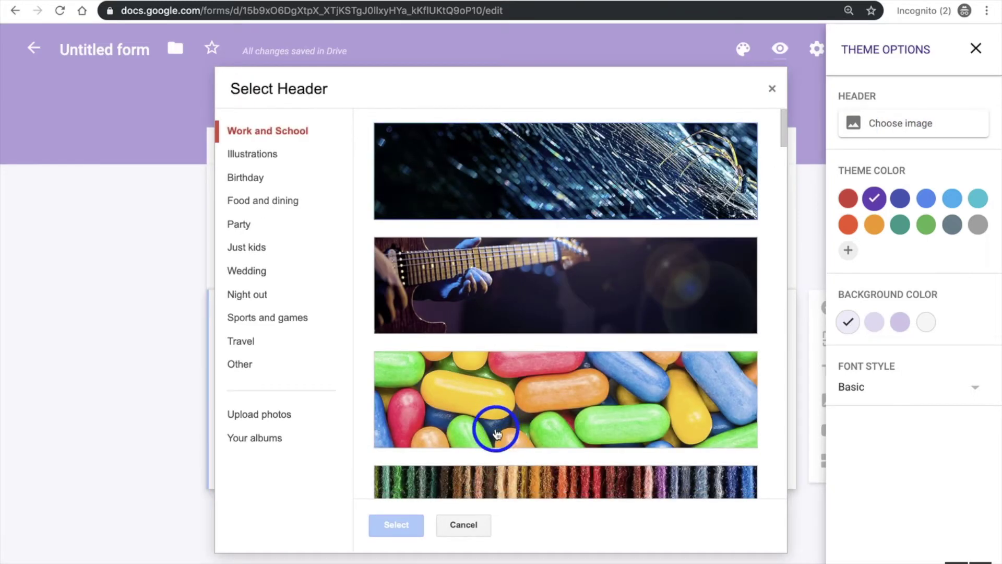
{"action": "scroll", "coordinate": [497, 433], "scroll_direction": "down", "scroll_amount": 6}
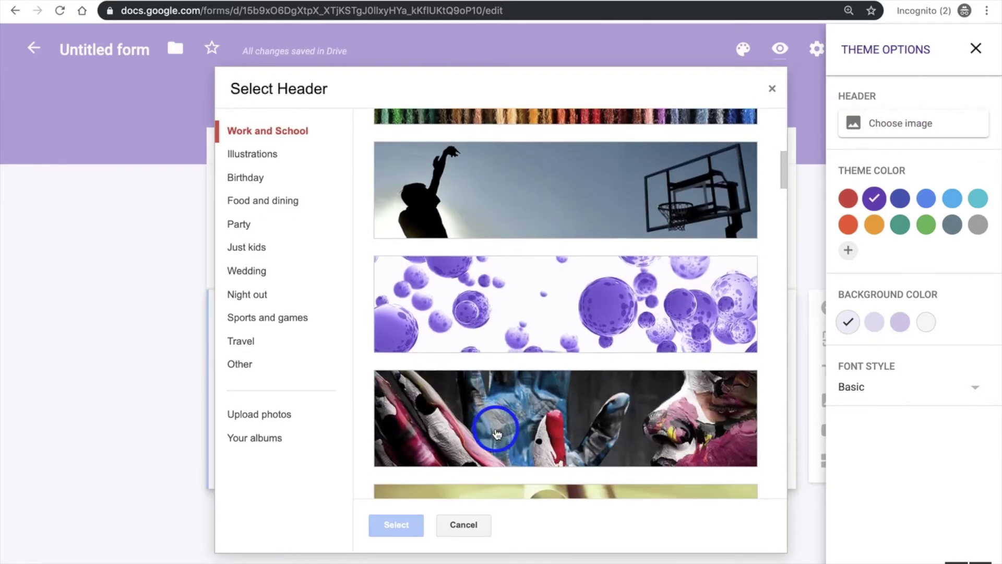
{"action": "scroll", "coordinate": [497, 432], "scroll_direction": "down", "scroll_amount": 6}
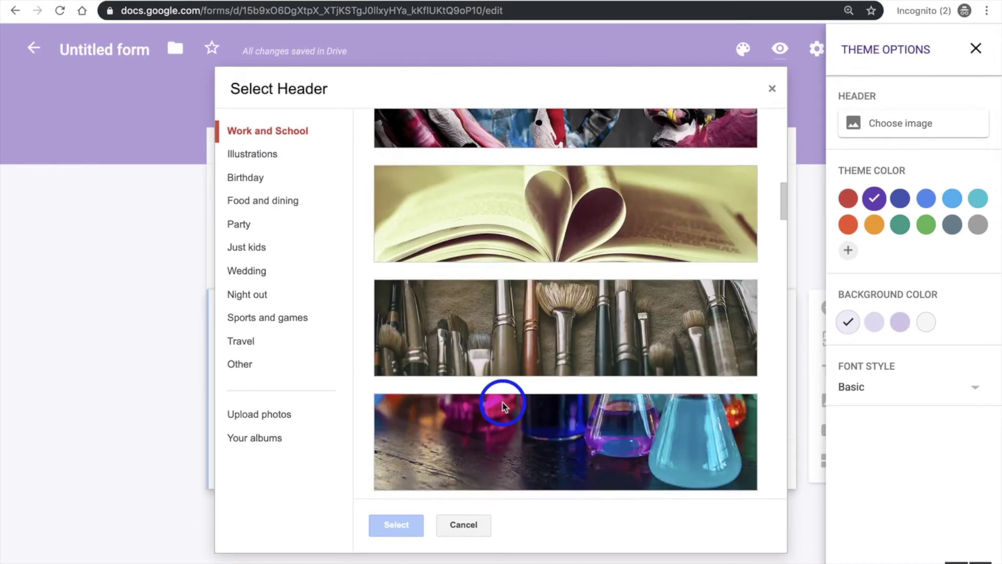
{"action": "scroll", "coordinate": [503, 408], "scroll_direction": "up", "scroll_amount": 2}
{"action": "left_click", "coordinate": [506, 291]}
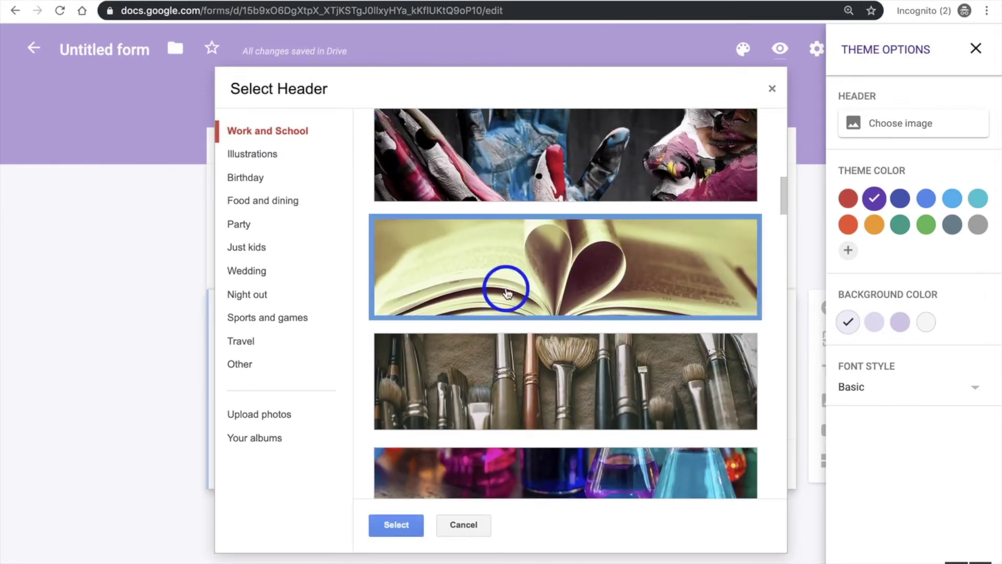
{"action": "scroll", "coordinate": [506, 292], "scroll_direction": "down", "scroll_amount": 8}
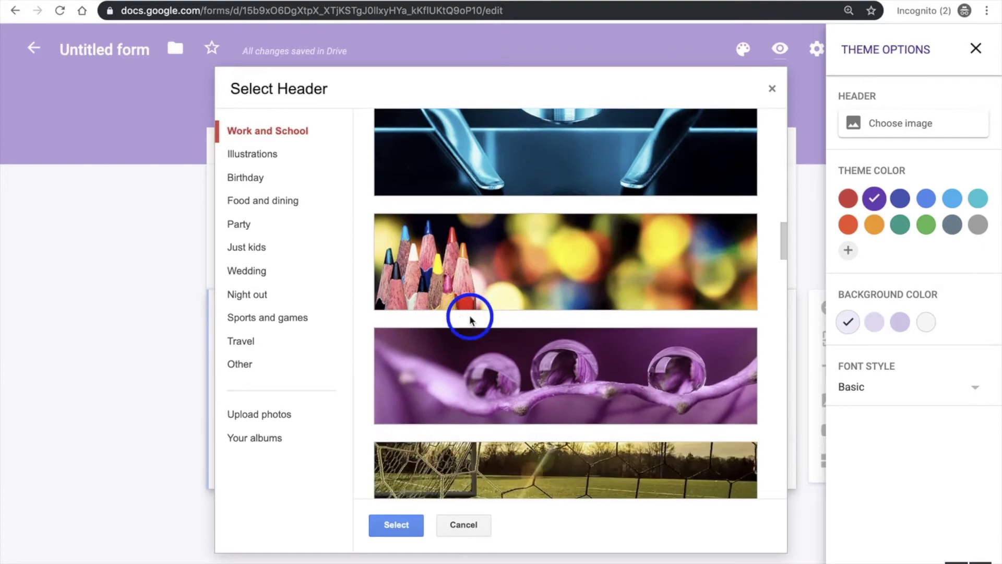
{"action": "scroll", "coordinate": [470, 319], "scroll_direction": "down", "scroll_amount": 5}
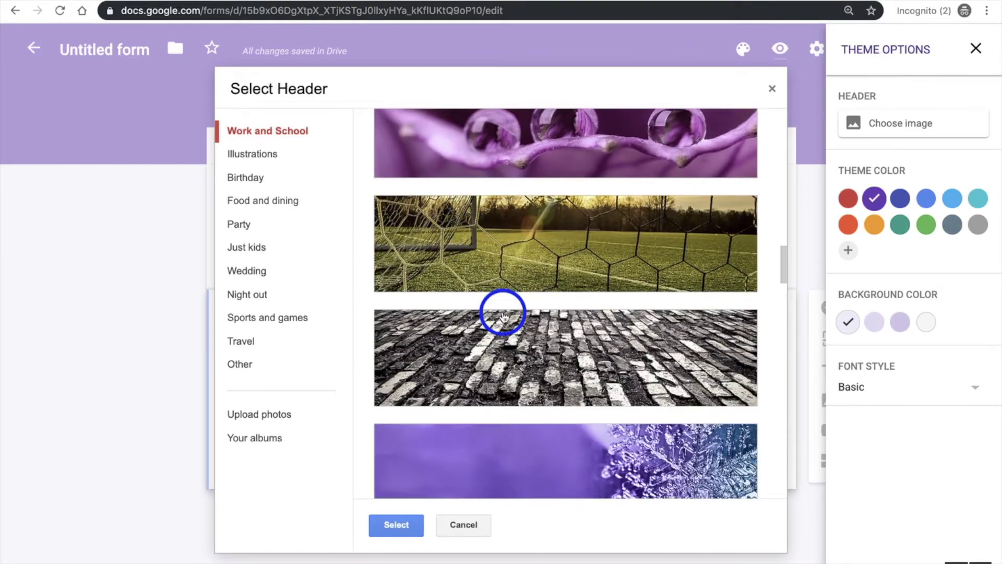
{"action": "scroll", "coordinate": [505, 317], "scroll_direction": "down", "scroll_amount": 6}
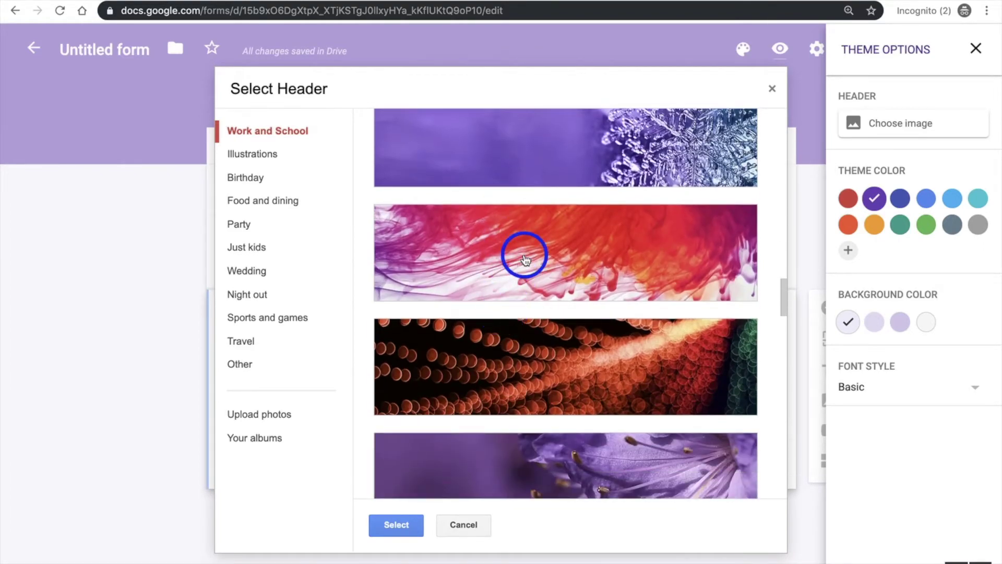
{"action": "double_click", "coordinate": [525, 259]}
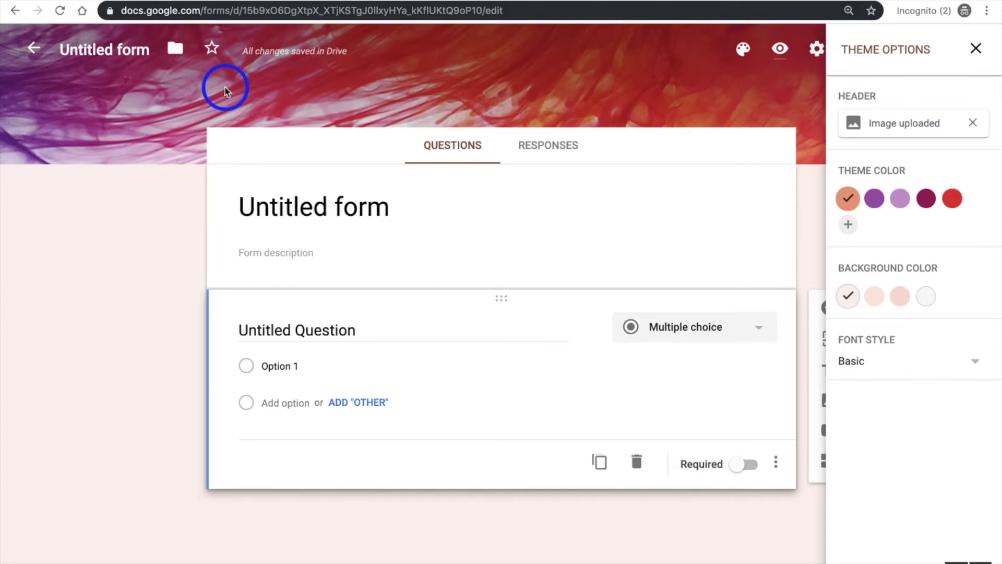
{"action": "key", "text": "ctrl+t"}
Load typeform.com in the private tab and look over its home page.
{"action": "type", "text": "typeform.com"}
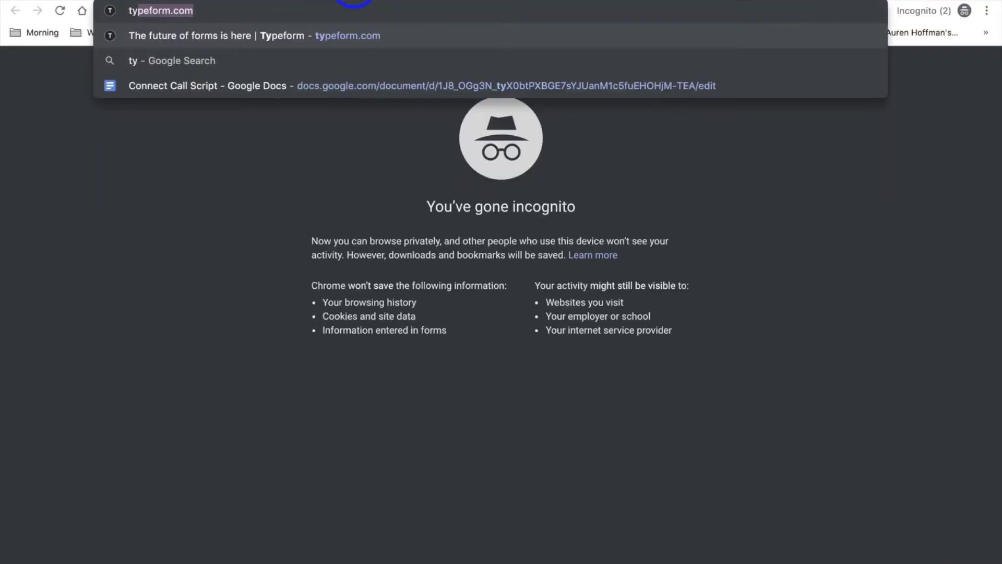
{"action": "key", "text": "Return"}
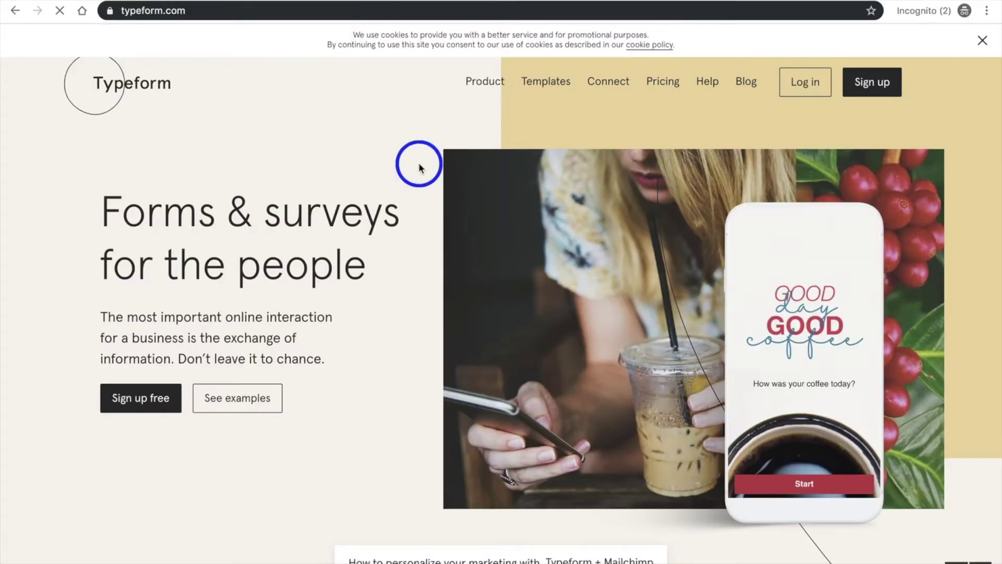
{"action": "scroll", "coordinate": [419, 167], "scroll_direction": "down", "scroll_amount": 1}
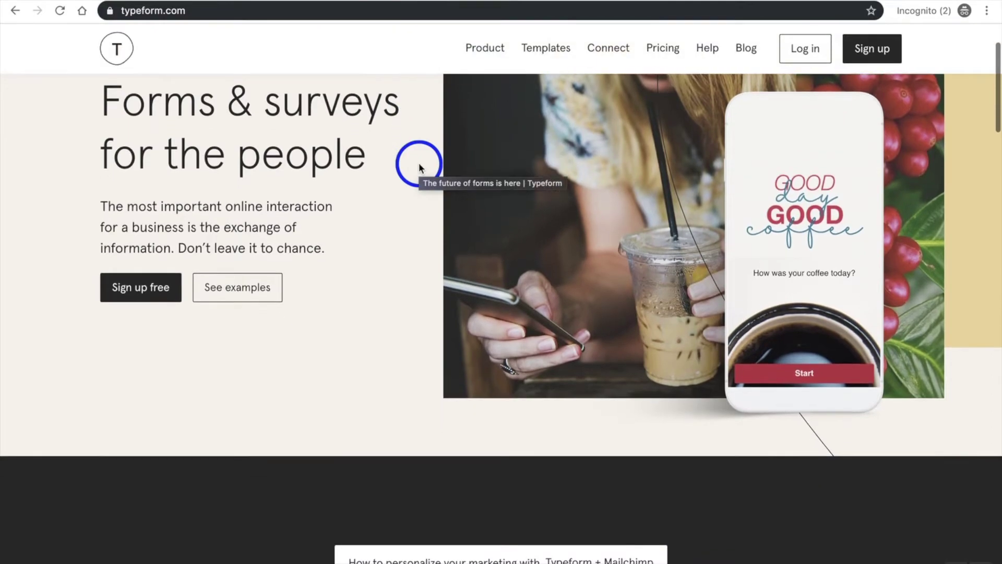
{"action": "scroll", "coordinate": [378, 174], "scroll_direction": "down", "scroll_amount": 3}
{"action": "scroll", "coordinate": [378, 173], "scroll_direction": "up", "scroll_amount": 5}
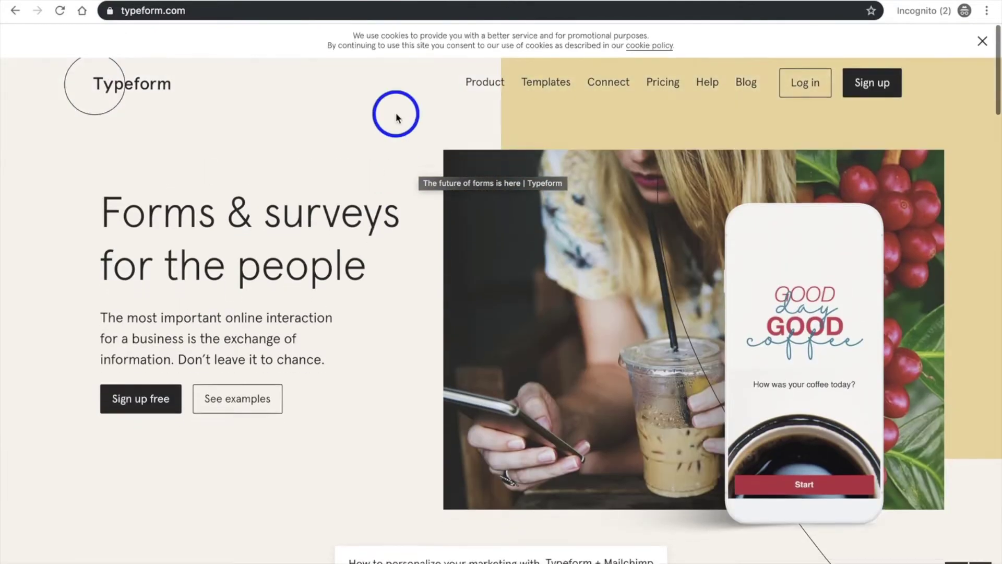
Open the Event Feedback Form template from Typeform's Events templates and preview its feedback flow.
{"action": "left_click", "coordinate": [552, 87]}
{"action": "scroll", "coordinate": [328, 294], "scroll_direction": "down", "scroll_amount": 8}
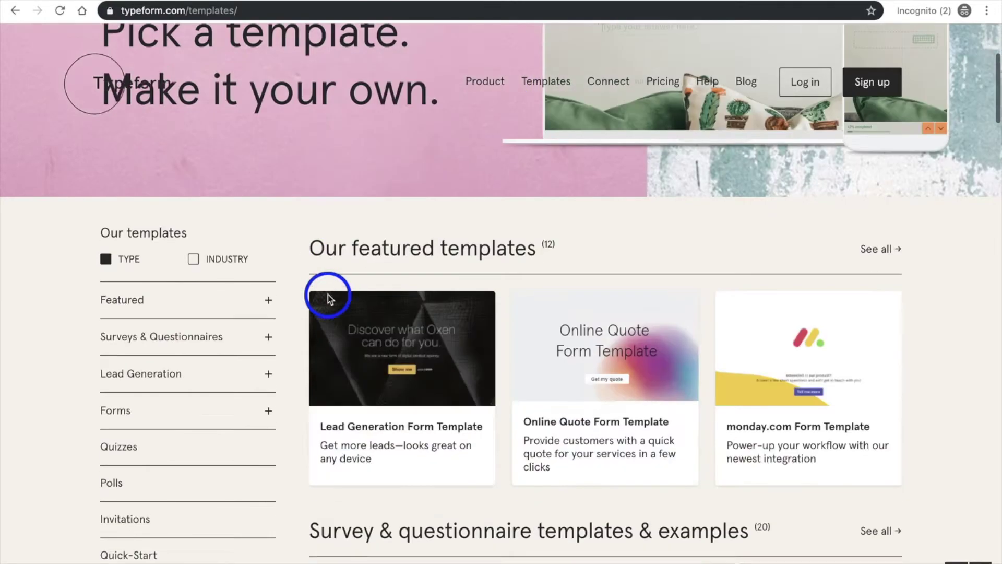
{"action": "scroll", "coordinate": [395, 345], "scroll_direction": "down", "scroll_amount": 5}
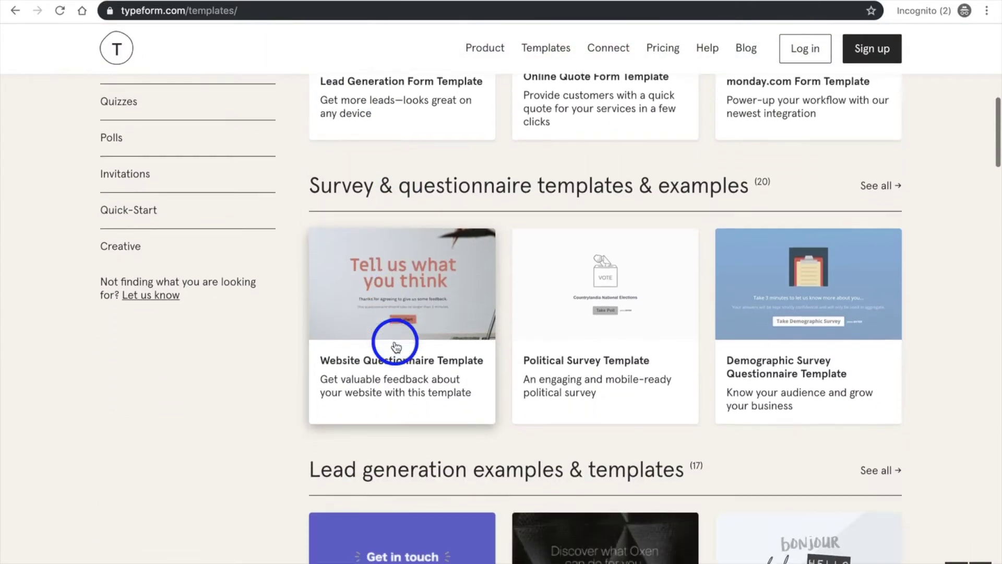
{"action": "scroll", "coordinate": [394, 343], "scroll_direction": "down", "scroll_amount": 5}
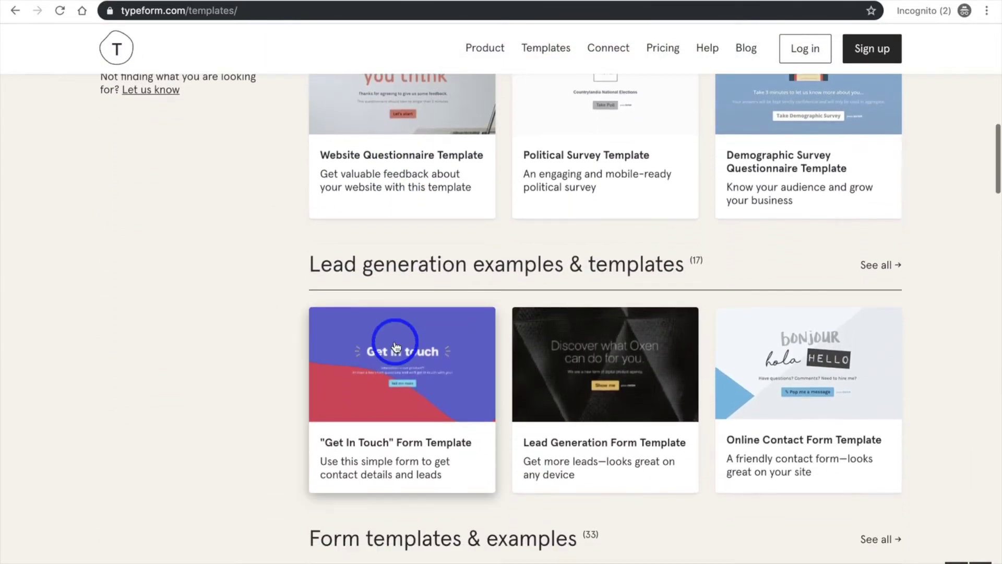
{"action": "scroll", "coordinate": [396, 344], "scroll_direction": "down", "scroll_amount": 6}
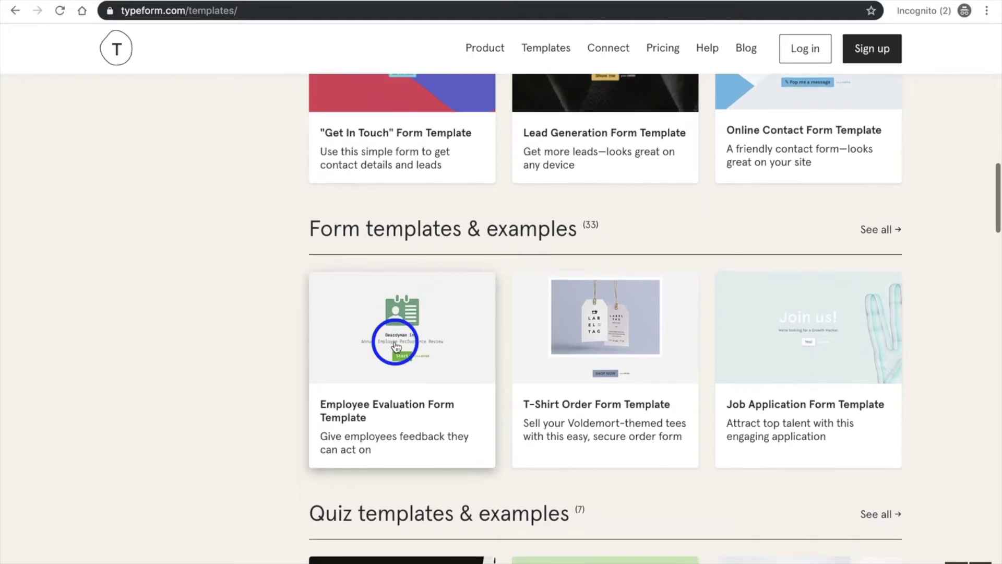
{"action": "scroll", "coordinate": [396, 346], "scroll_direction": "down", "scroll_amount": 8}
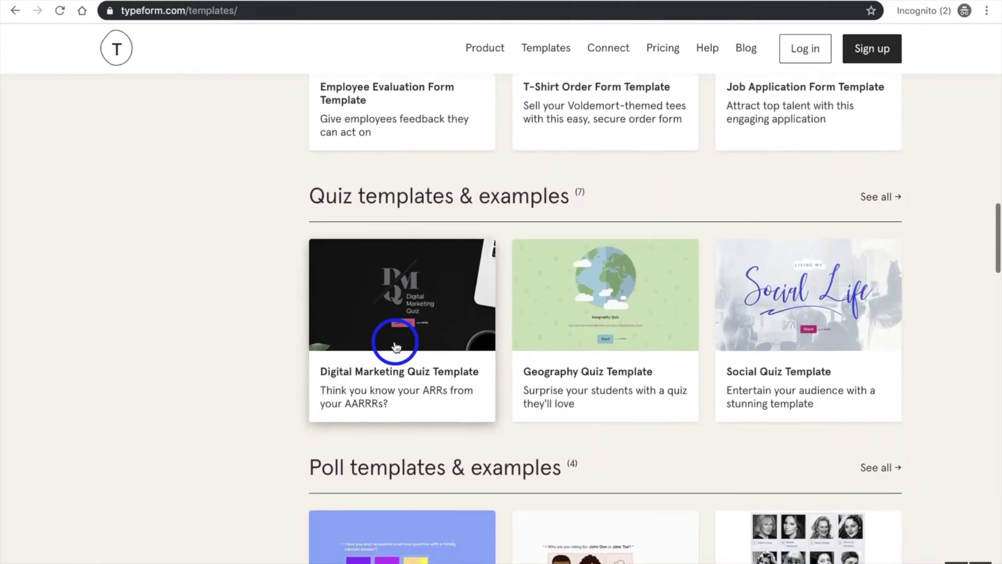
{"action": "scroll", "coordinate": [395, 344], "scroll_direction": "down", "scroll_amount": 2}
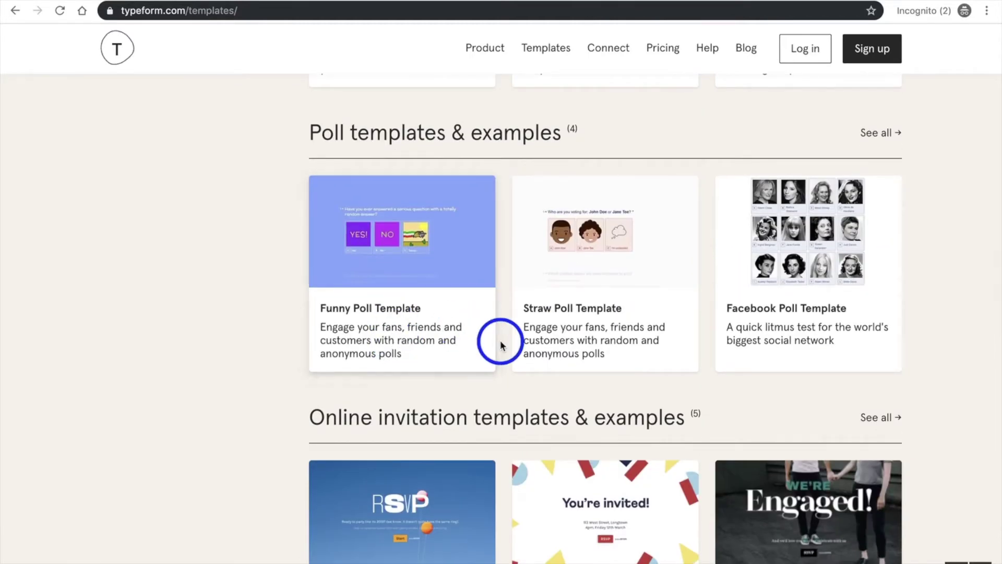
{"action": "scroll", "coordinate": [498, 342], "scroll_direction": "down", "scroll_amount": 2}
{"action": "scroll", "coordinate": [500, 342], "scroll_direction": "down", "scroll_amount": 5}
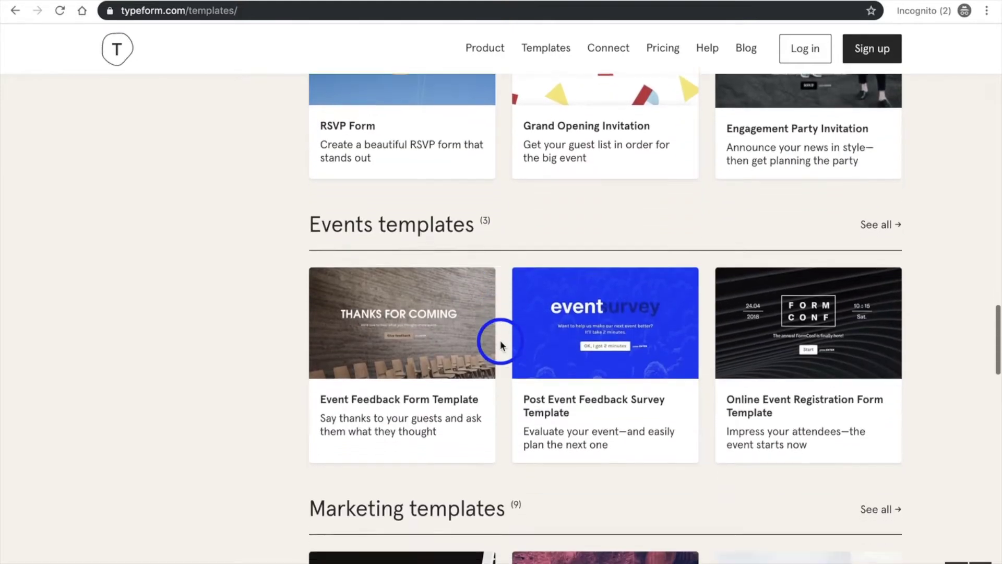
{"action": "left_click", "coordinate": [420, 313]}
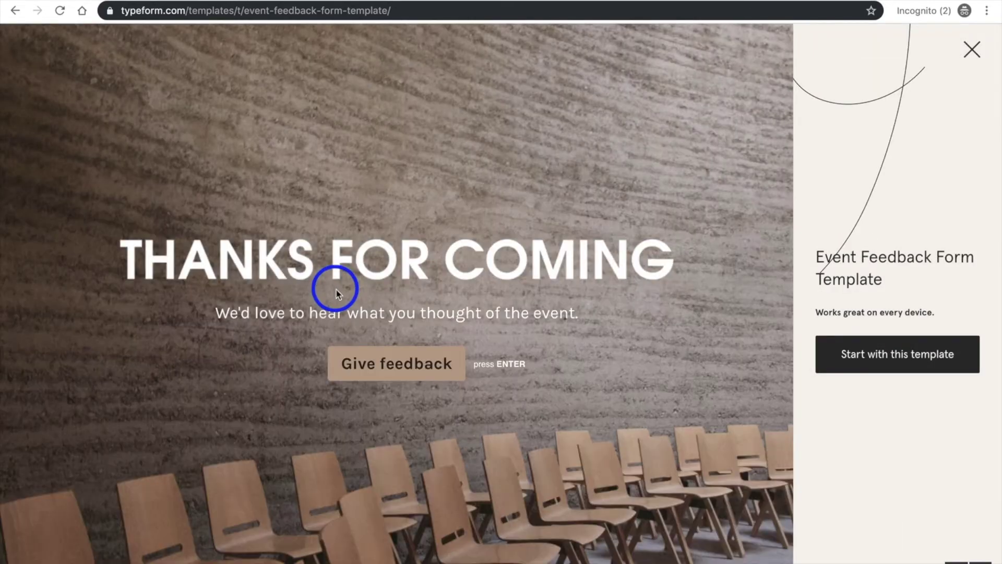
{"action": "left_click", "coordinate": [382, 359]}
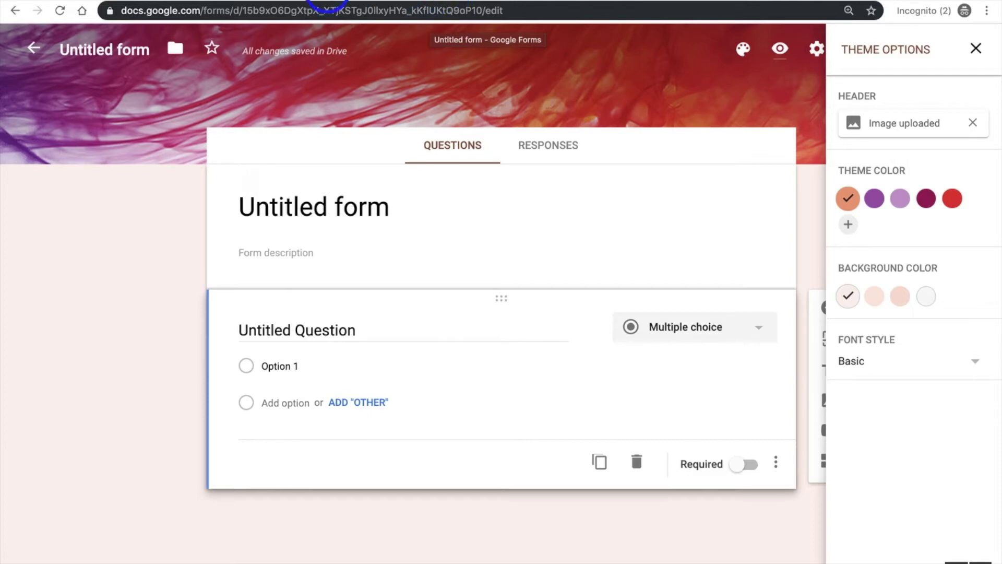
Title the form NPS and type the recommend-to-a-colleague question text.
{"action": "left_click", "coordinate": [338, 211]}
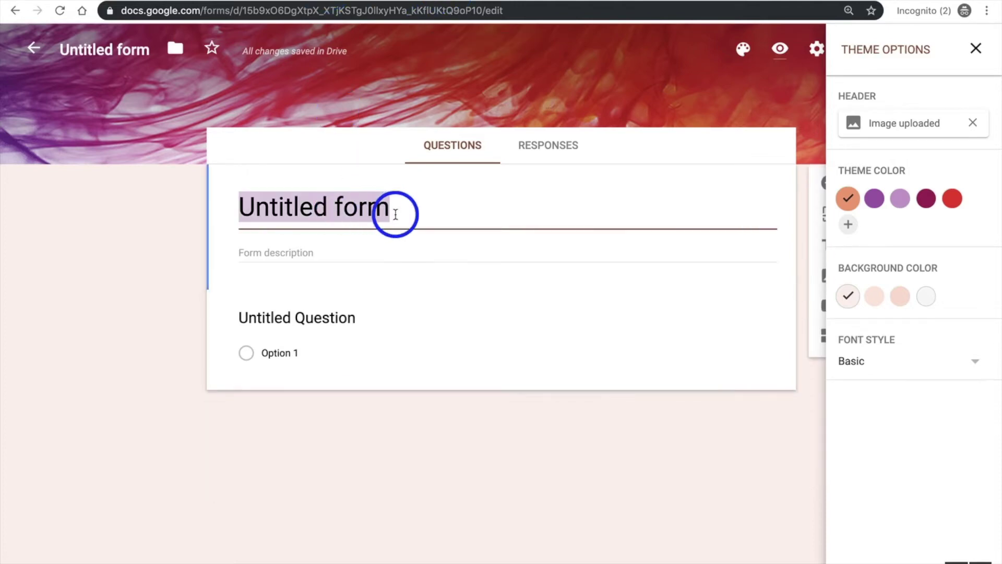
{"action": "type", "text": "NPS"}
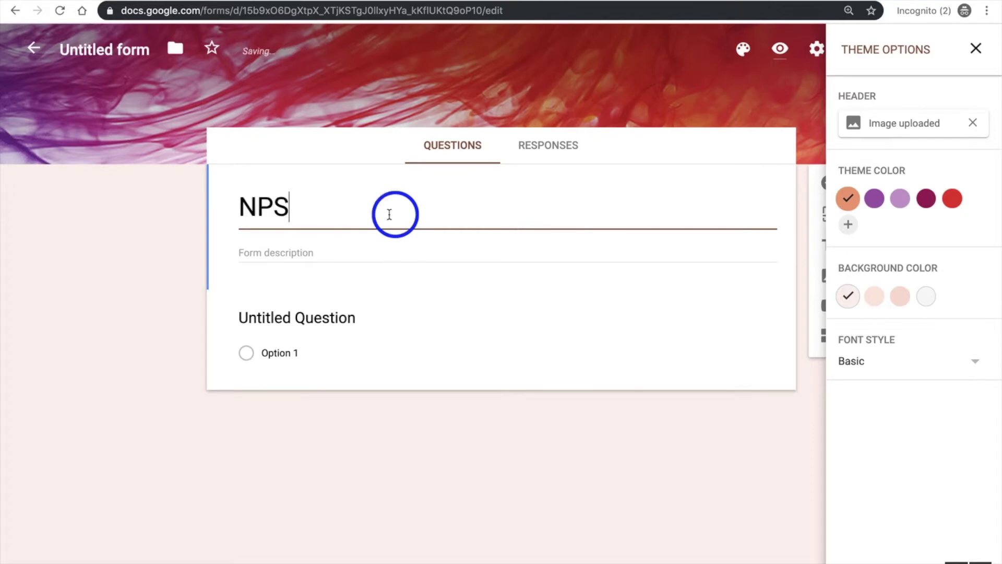
{"action": "left_click", "coordinate": [299, 323]}
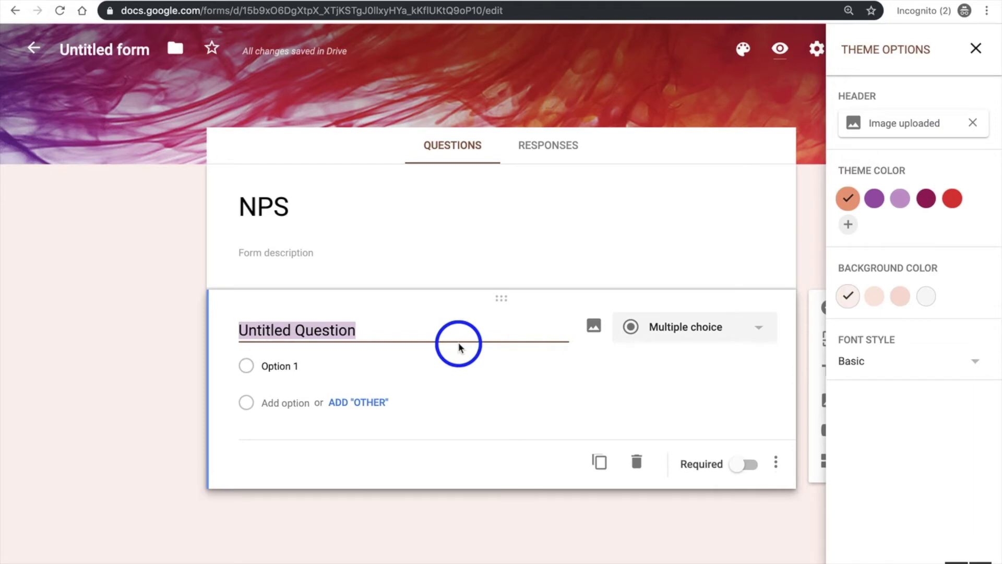
{"action": "type", "text": "H"}
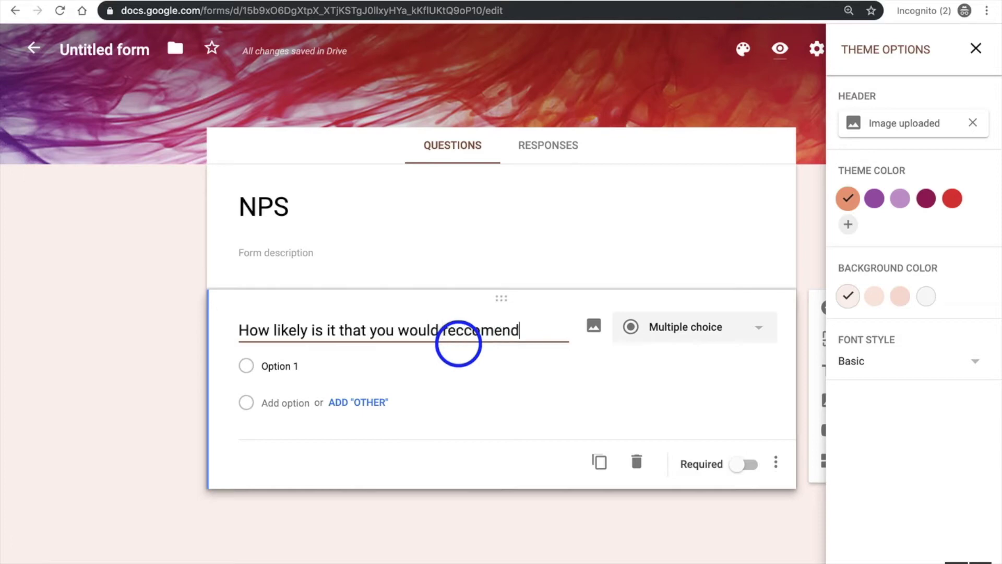
{"action": "type", "text": "o a collegue"}
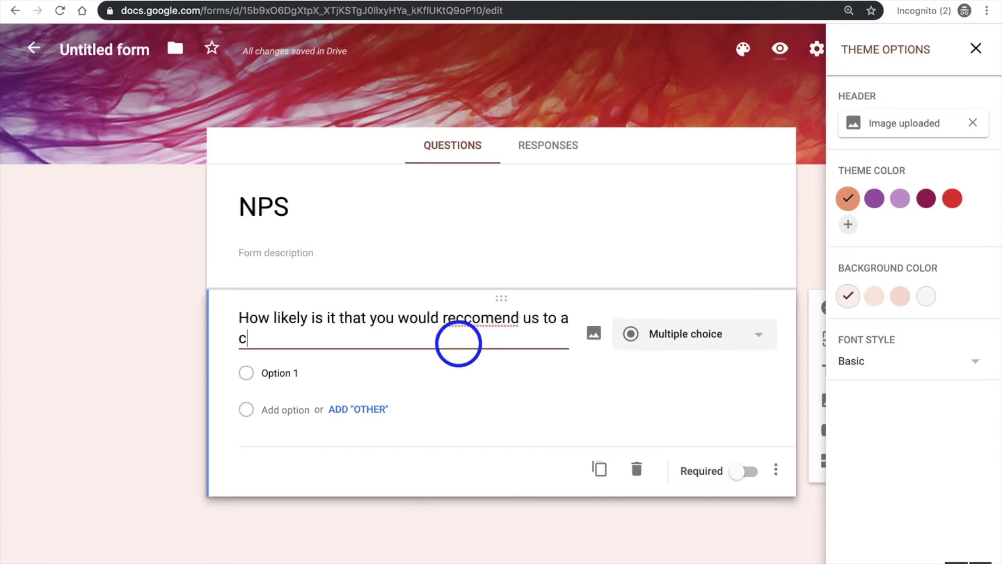
Correct the spellings to 'recommend' and 'colleague' and end the question with '?'.
{"action": "right_click", "coordinate": [487, 318]}
{"action": "left_click", "coordinate": [495, 325]}
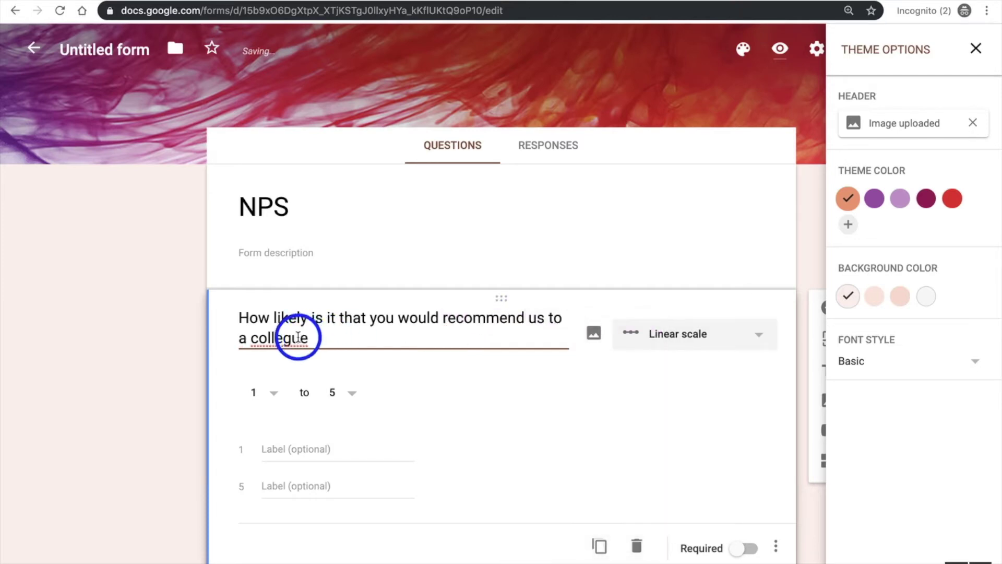
{"action": "right_click", "coordinate": [299, 336]}
{"action": "left_click", "coordinate": [329, 357]}
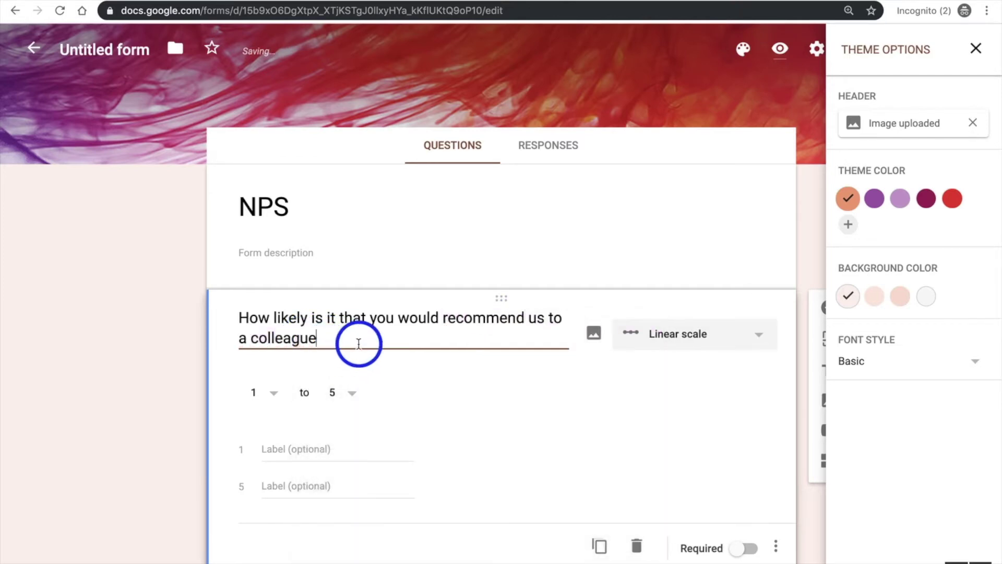
{"action": "double_click", "coordinate": [290, 209]}
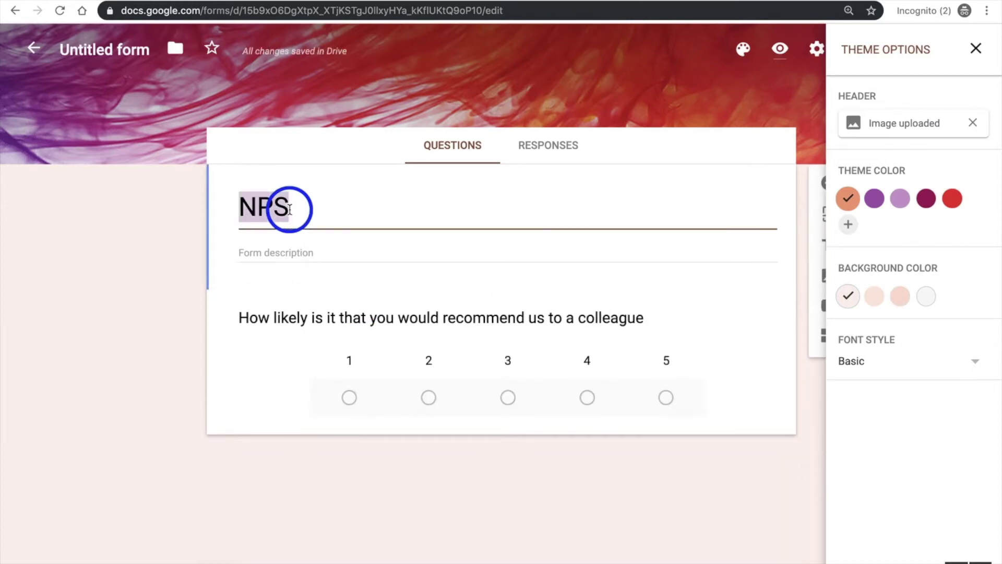
{"action": "left_click", "coordinate": [322, 308]}
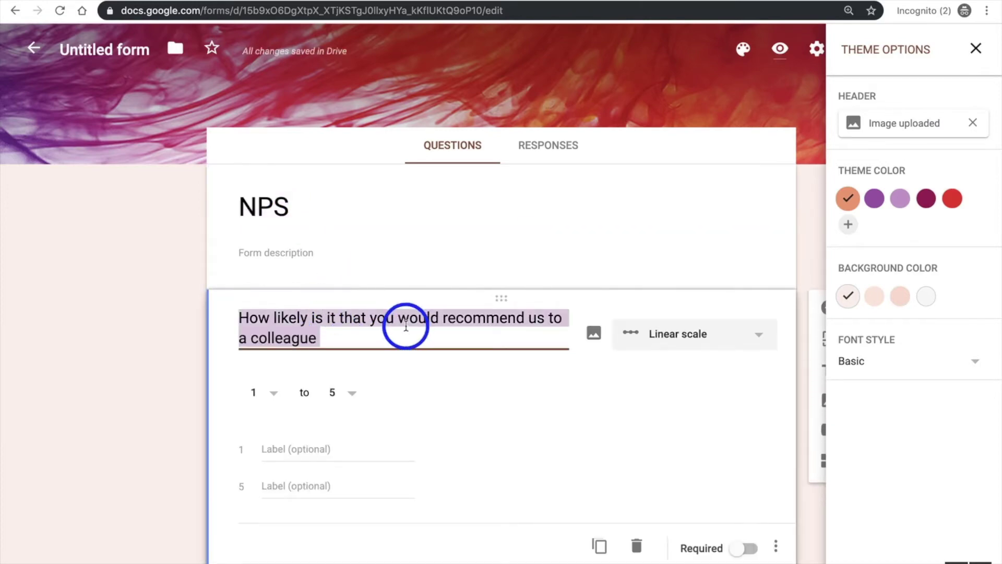
{"action": "left_click", "coordinate": [334, 340]}
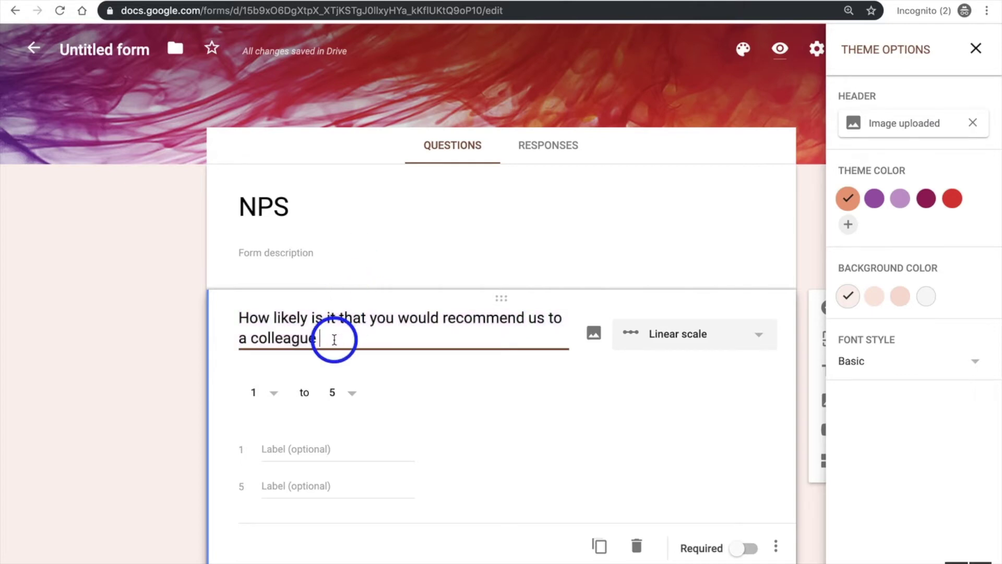
{"action": "type", "text": "?"}
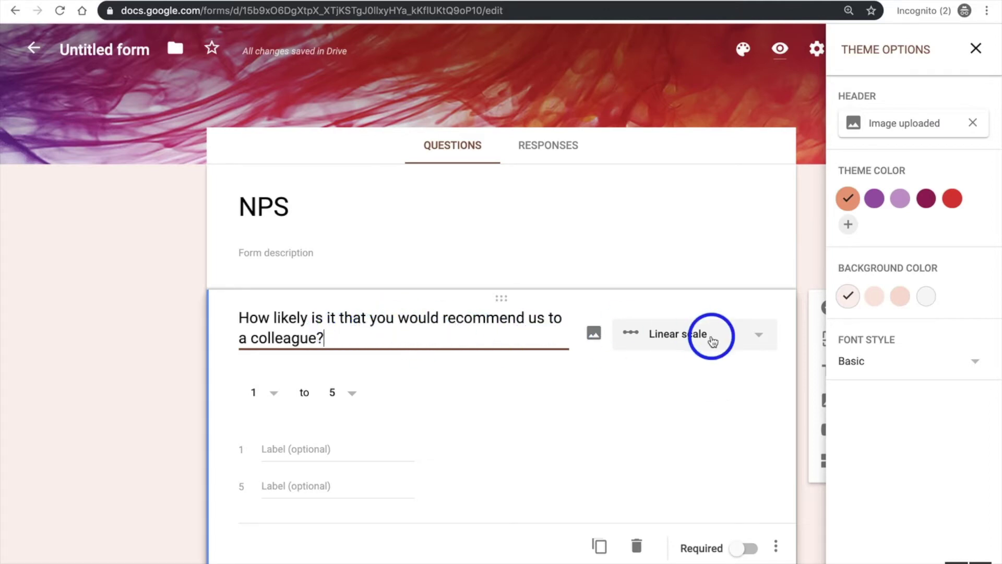
Set the linear scale to run 1 to 10, labelled Lowest and Highest.
{"action": "left_click", "coordinate": [690, 337]}
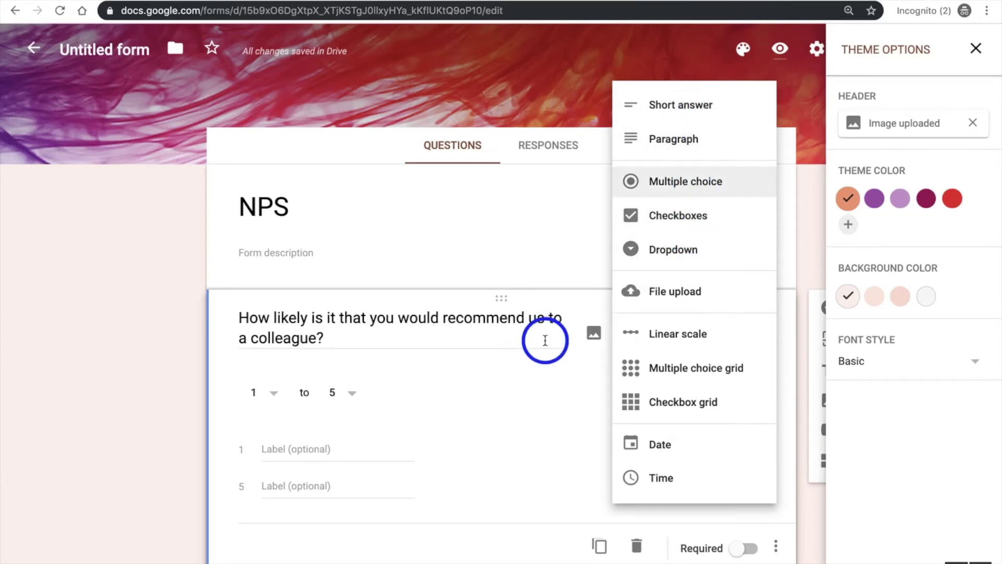
{"action": "left_click", "coordinate": [438, 385]}
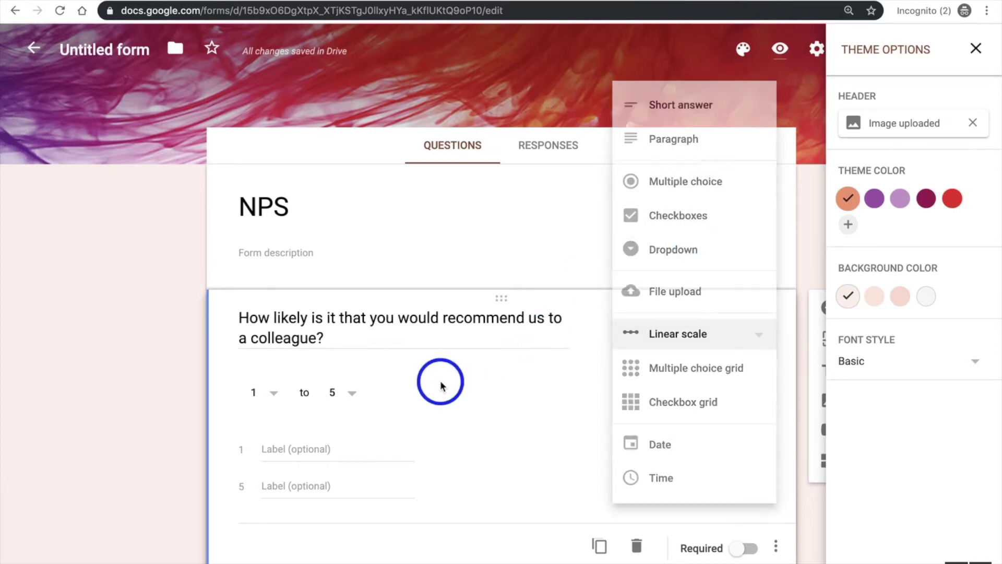
{"action": "left_click", "coordinate": [355, 399]}
{"action": "left_click", "coordinate": [337, 552]}
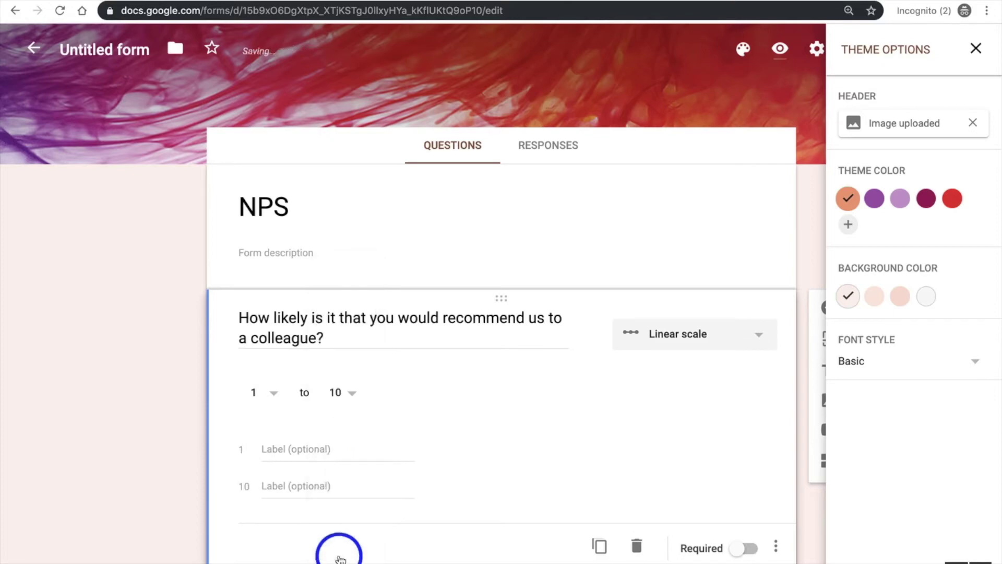
{"action": "left_click", "coordinate": [313, 448]}
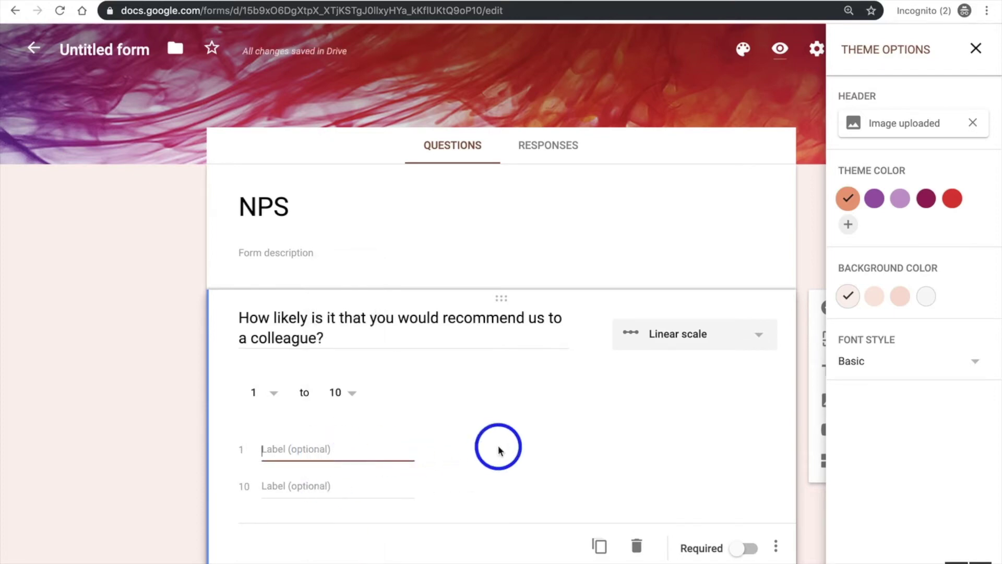
{"action": "type", "text": "Lowest"}
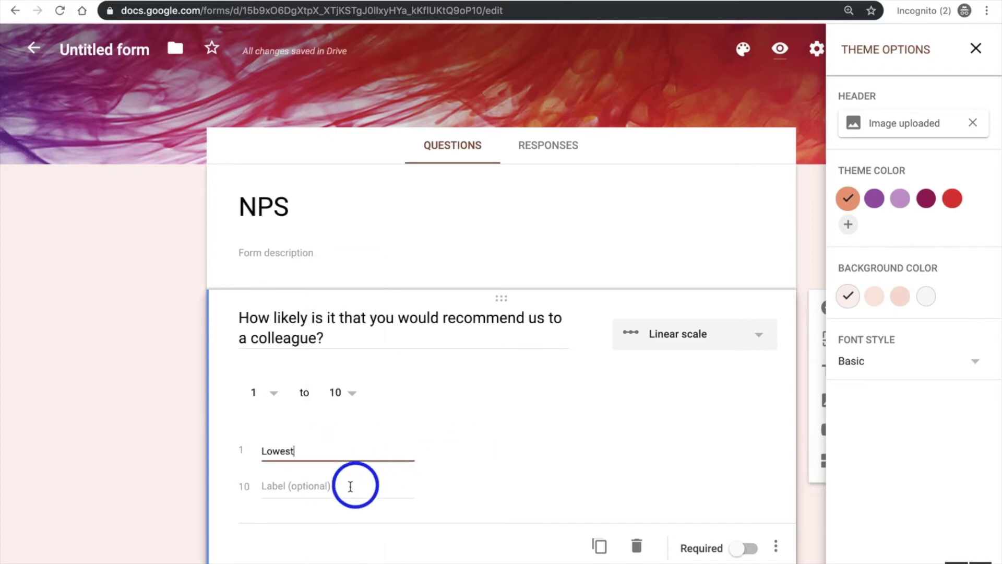
{"action": "left_click", "coordinate": [344, 487]}
{"action": "type", "text": "High"}
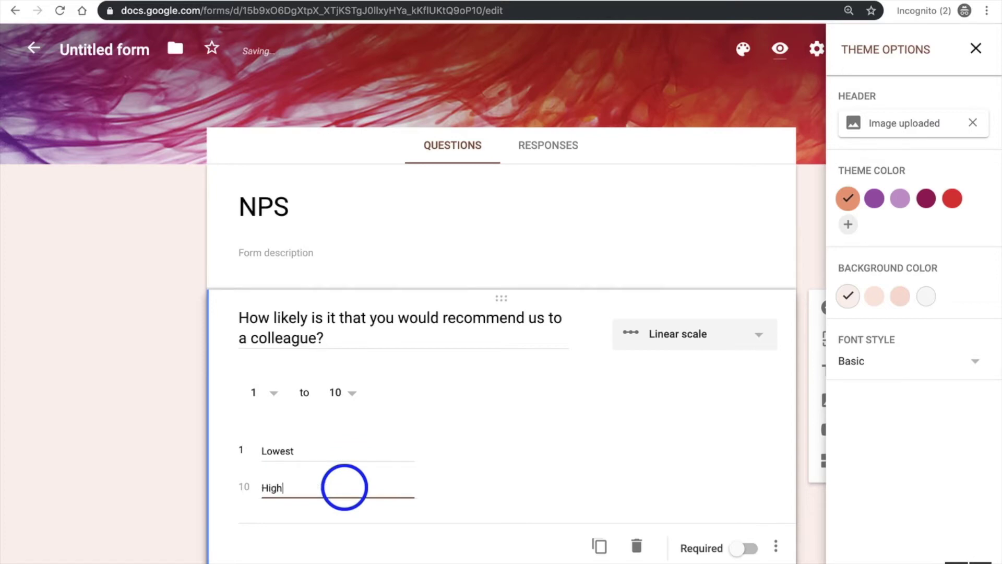
{"action": "type", "text": "est"}
Close theme options, make the NPS question required, and add a new question below.
{"action": "scroll", "coordinate": [562, 450], "scroll_direction": "down", "scroll_amount": 1}
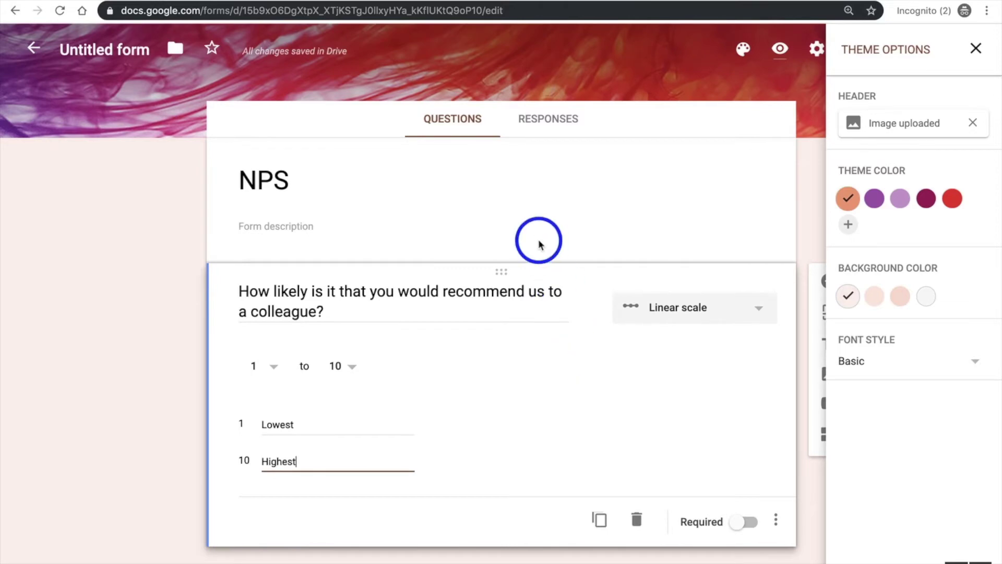
{"action": "left_click", "coordinate": [976, 48]}
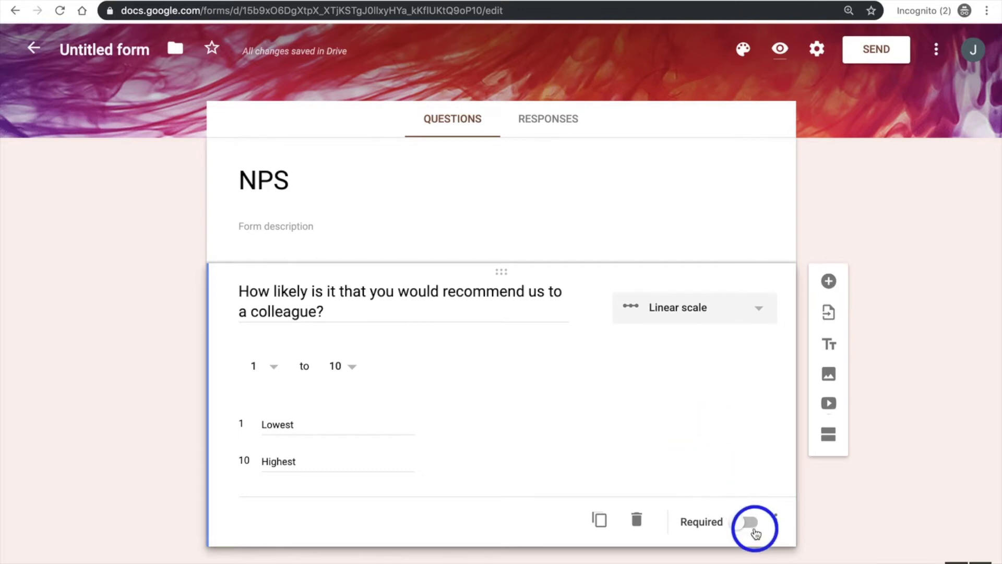
{"action": "left_click", "coordinate": [748, 522]}
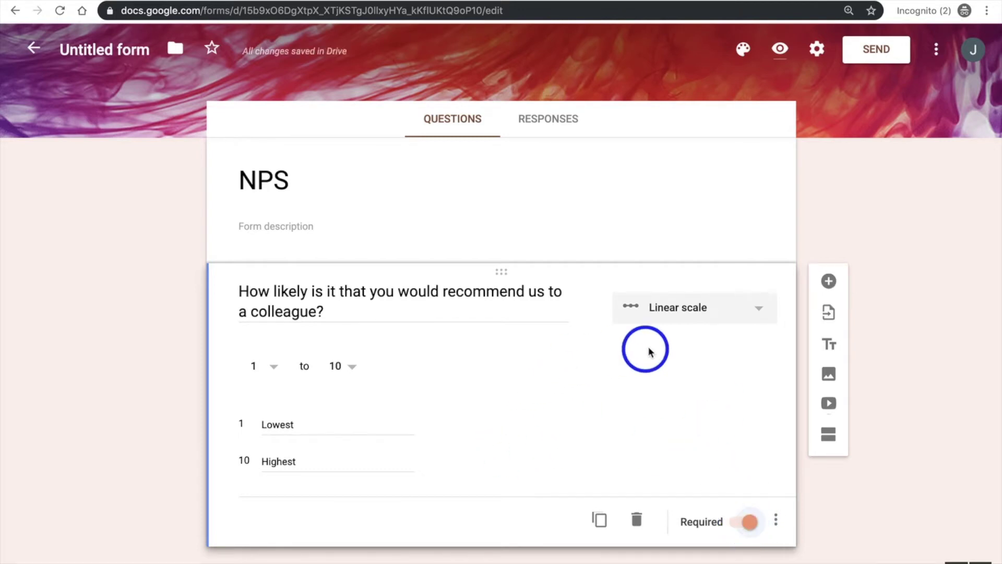
{"action": "left_click", "coordinate": [829, 282]}
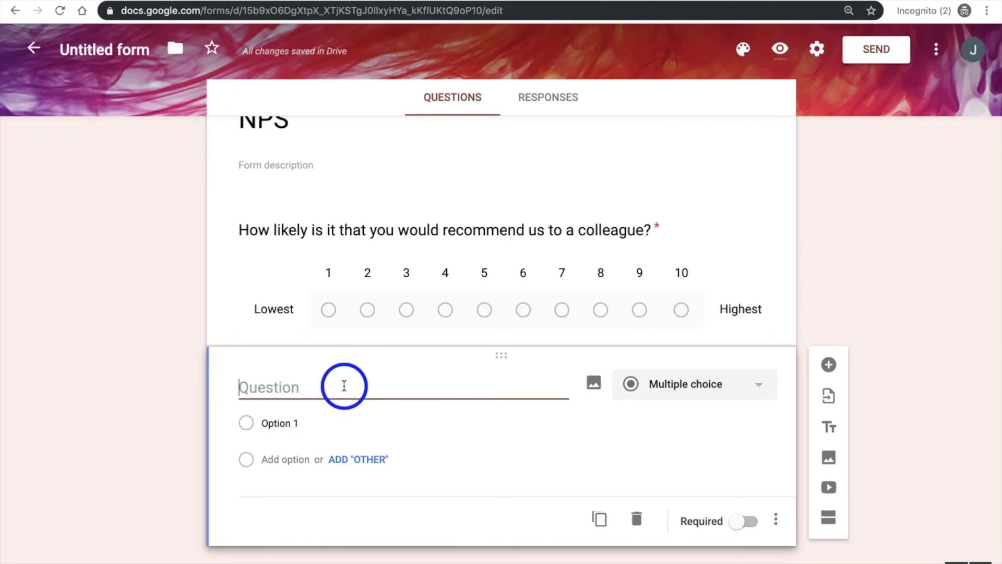
Enter 'Why did you score us the way you did?' as the second question, a paragraph answer.
{"action": "type", "text": "Why did"}
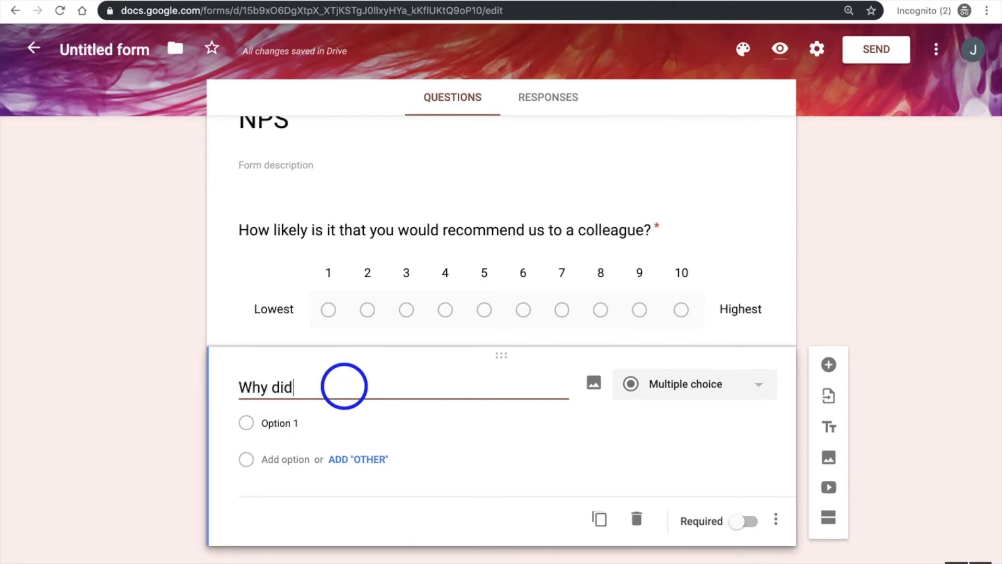
{"action": "type", "text": " you score "}
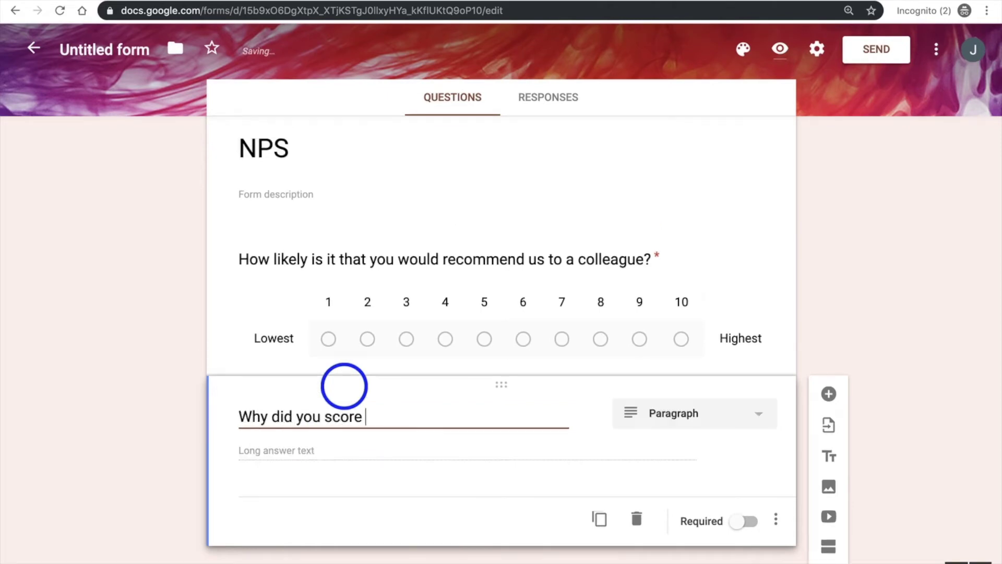
{"action": "type", "text": "us the way you did?"}
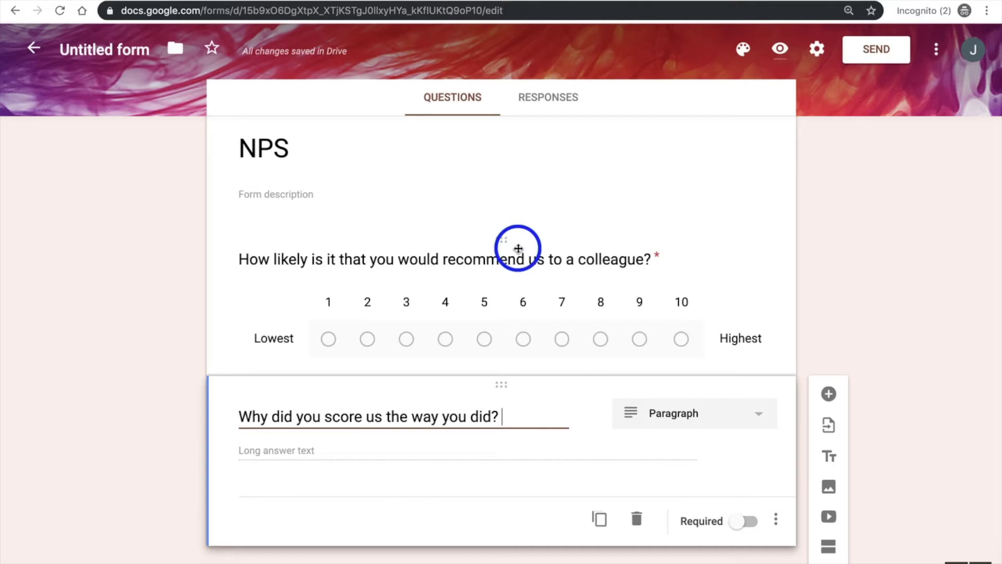
{"action": "left_click", "coordinate": [830, 263]}
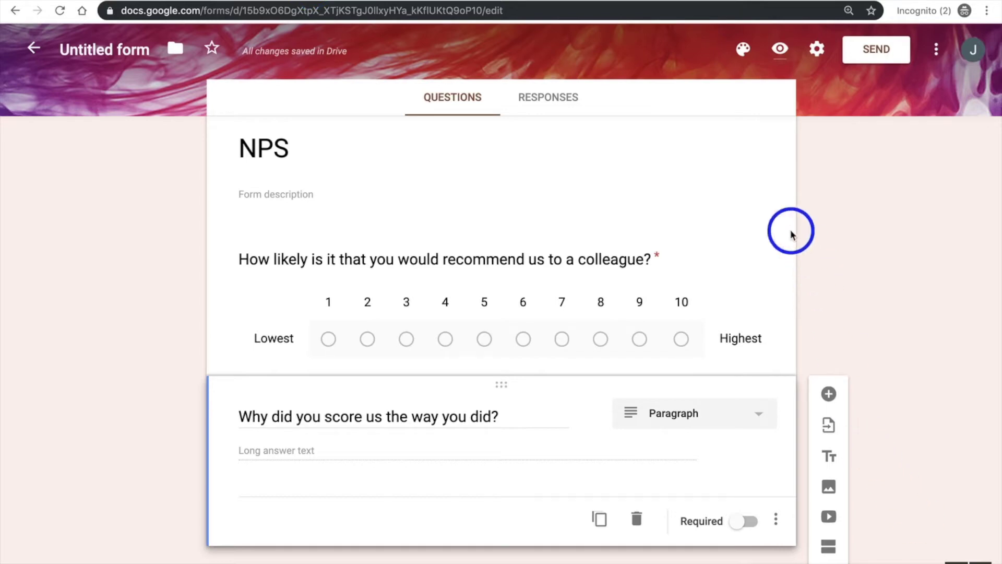
Turn on email address collection and copy the form's shortened link from the Send dialog.
{"action": "left_click", "coordinate": [870, 61]}
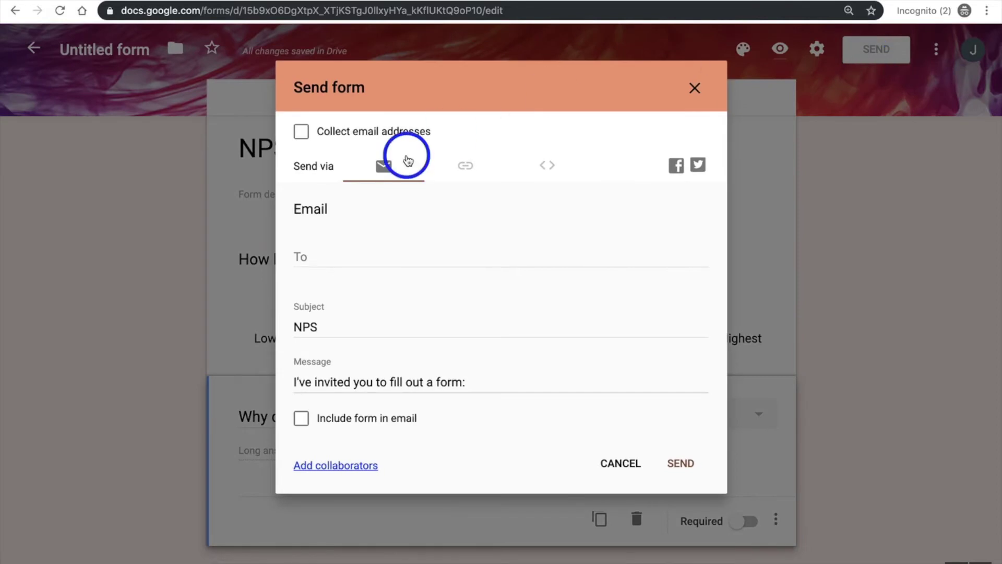
{"action": "left_click", "coordinate": [334, 252]}
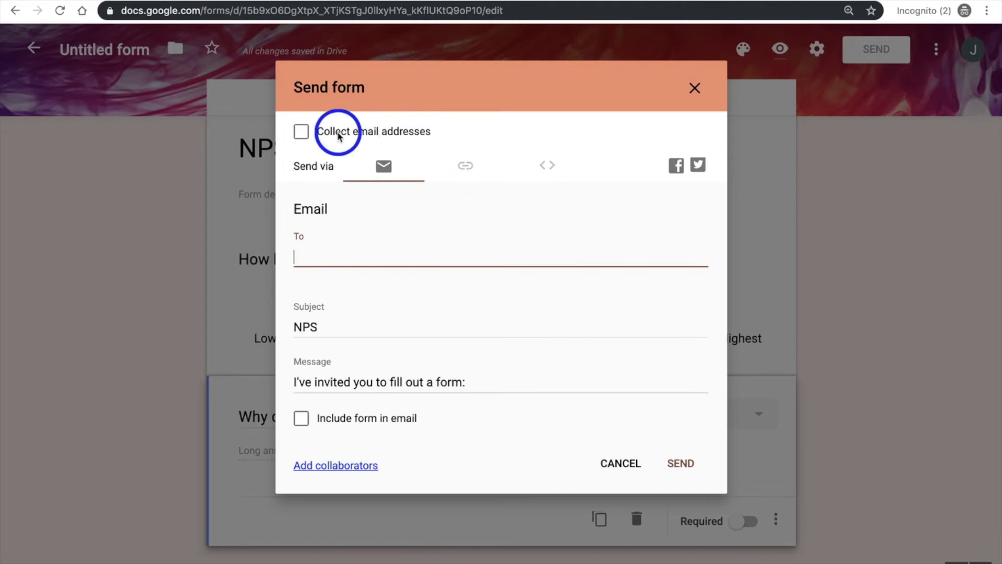
{"action": "left_click", "coordinate": [301, 131]}
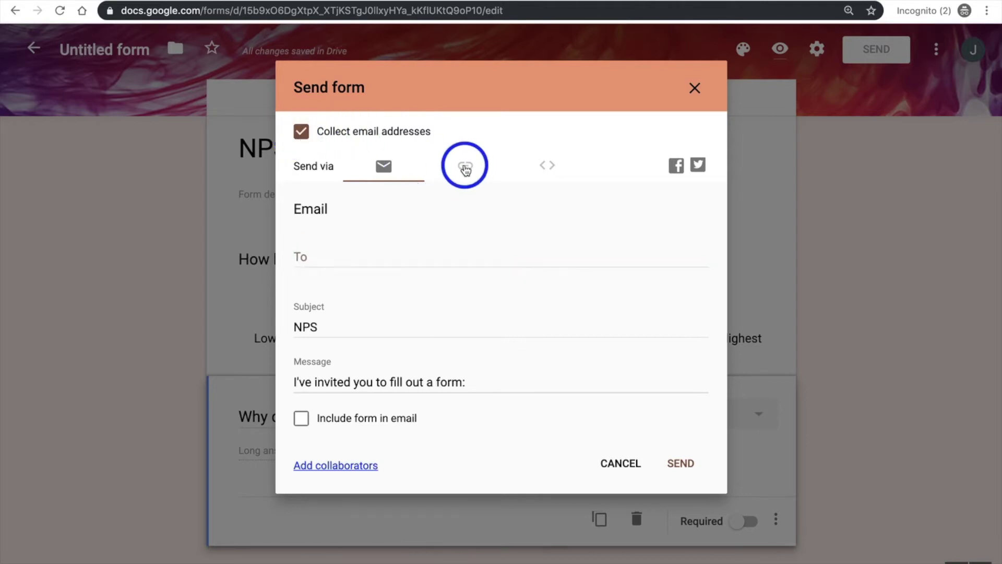
{"action": "left_click", "coordinate": [468, 171]}
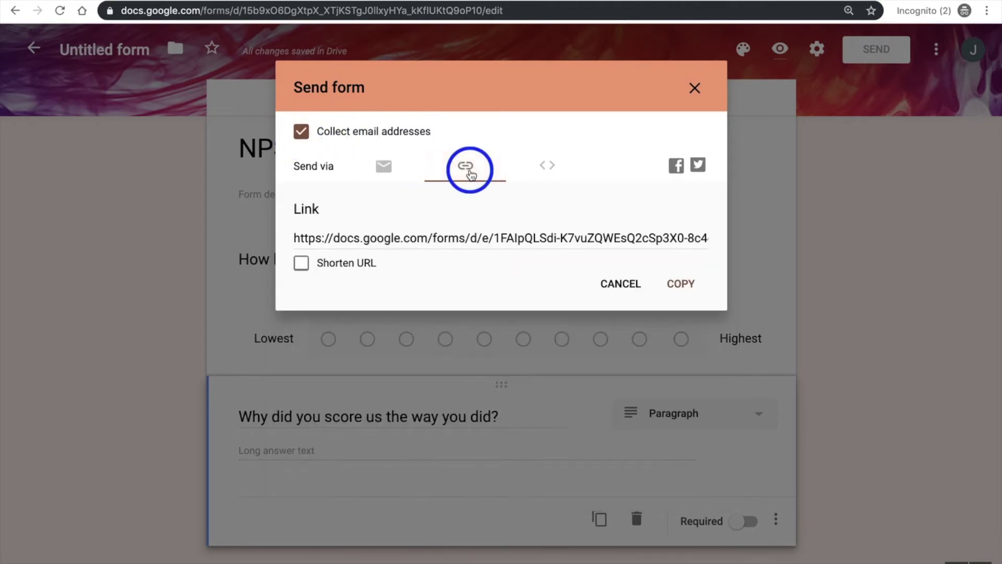
{"action": "left_click", "coordinate": [301, 263]}
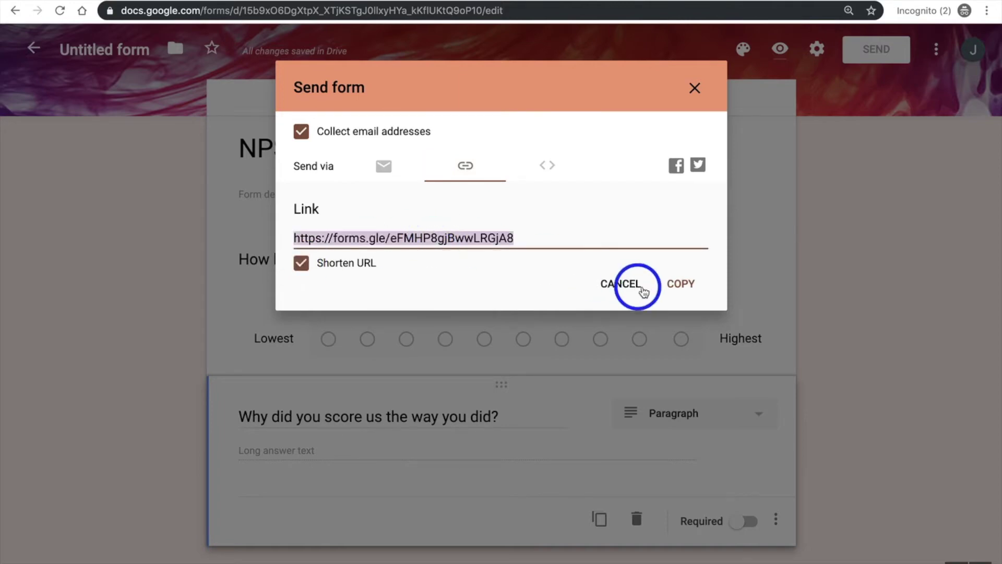
{"action": "left_click", "coordinate": [680, 284]}
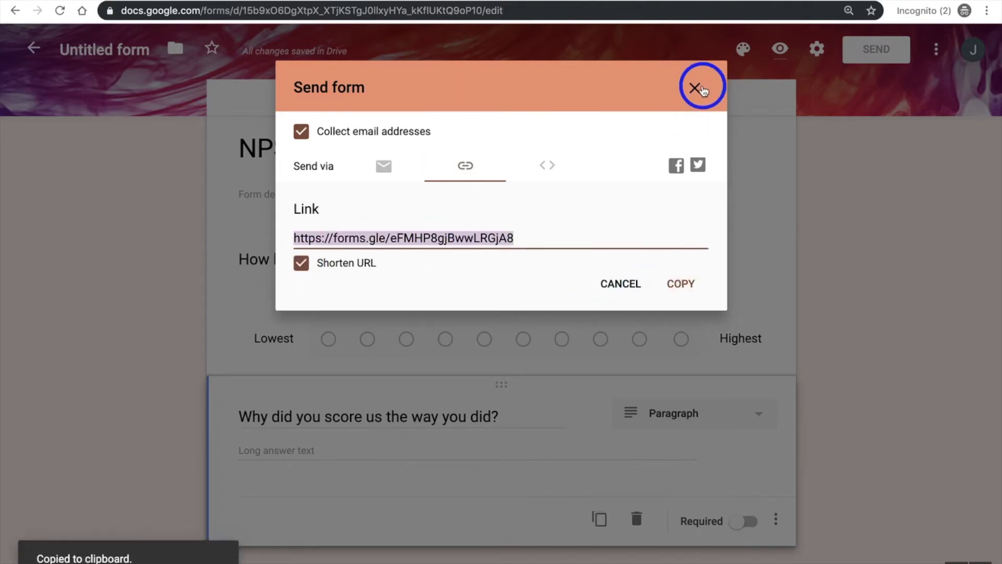
{"action": "left_click", "coordinate": [696, 89]}
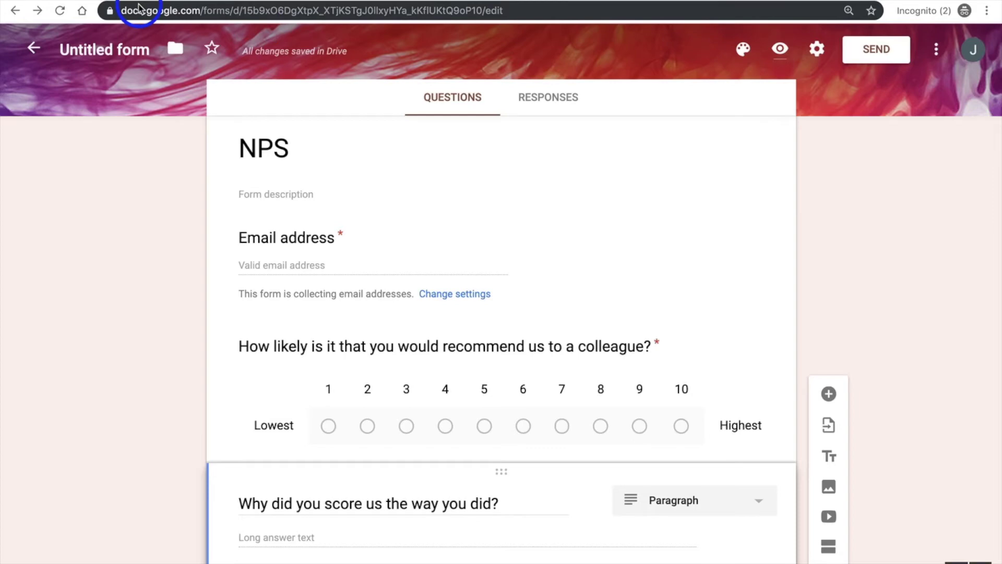
{"action": "left_click", "coordinate": [118, 1]}
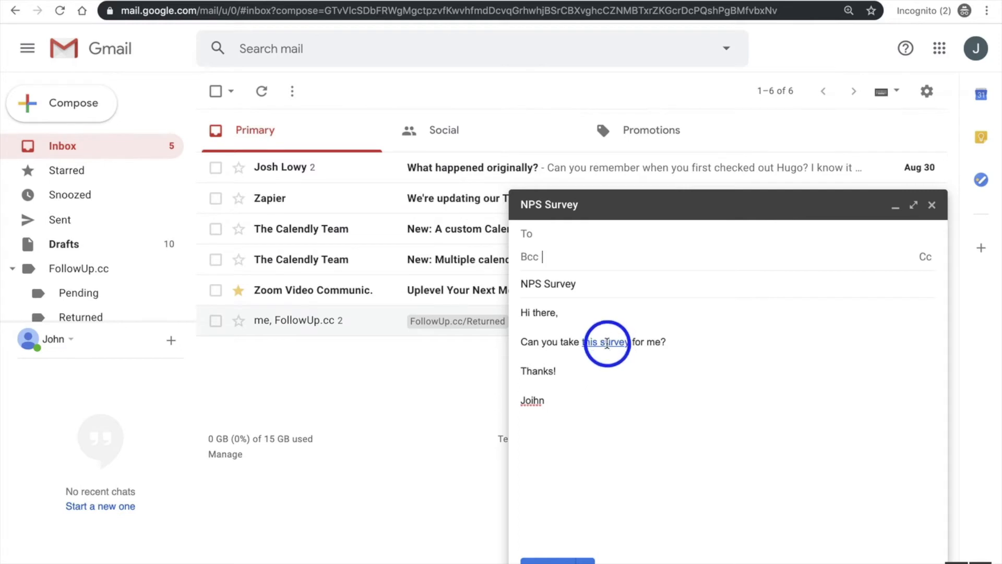
Link the words 'This Survey' in the NPS Survey draft to the copied forms.gle URL.
{"action": "left_click", "coordinate": [606, 342]}
{"action": "right_click", "coordinate": [612, 320]}
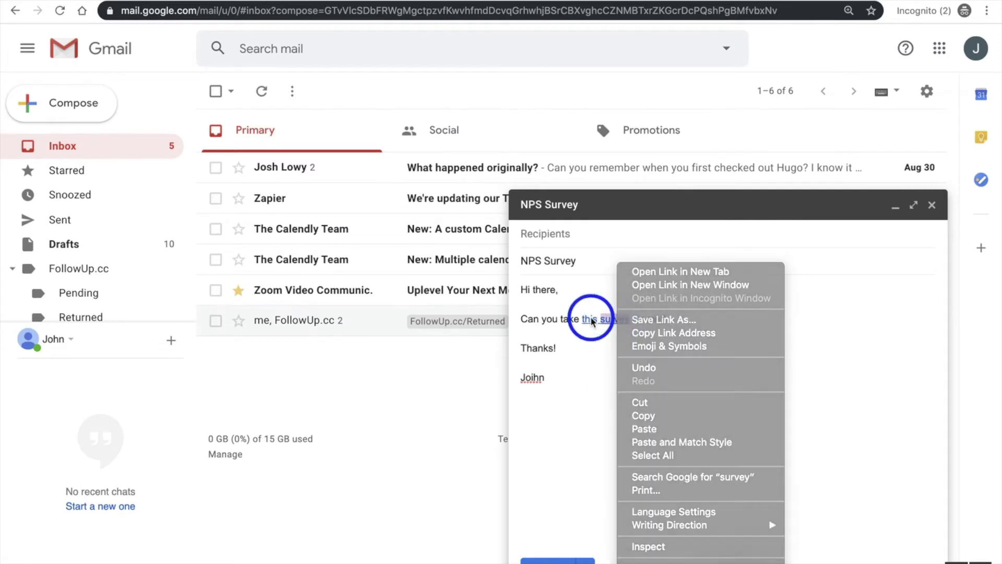
{"action": "left_click", "coordinate": [634, 325]}
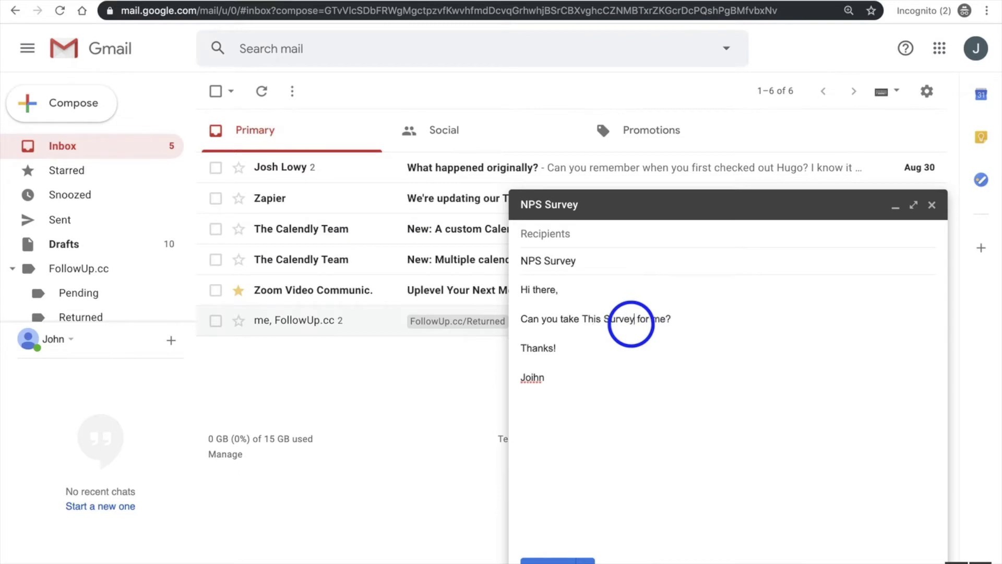
{"action": "left_click_drag", "start_coordinate": [633, 323], "coordinate": [588, 323]}
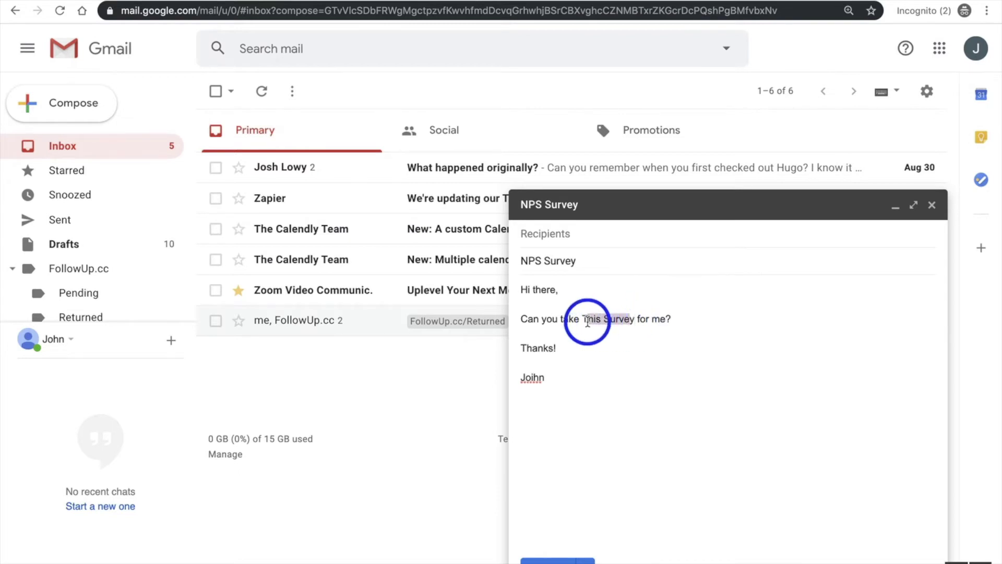
{"action": "key", "text": "ctrl+k"}
{"action": "key", "text": "ctrl+v"}
{"action": "key", "text": "Return"}
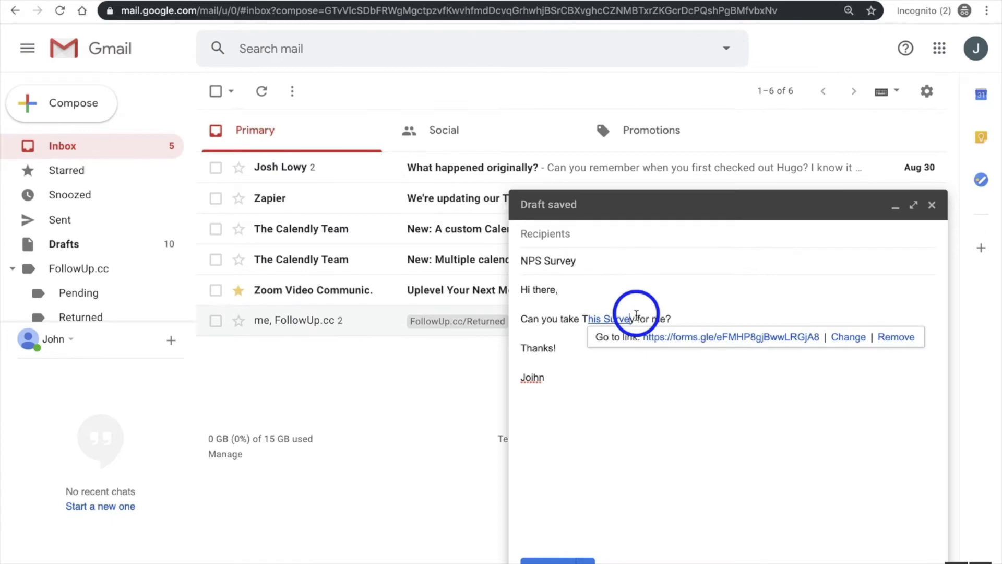
{"action": "left_click", "coordinate": [716, 298]}
{"action": "left_click", "coordinate": [533, 305]}
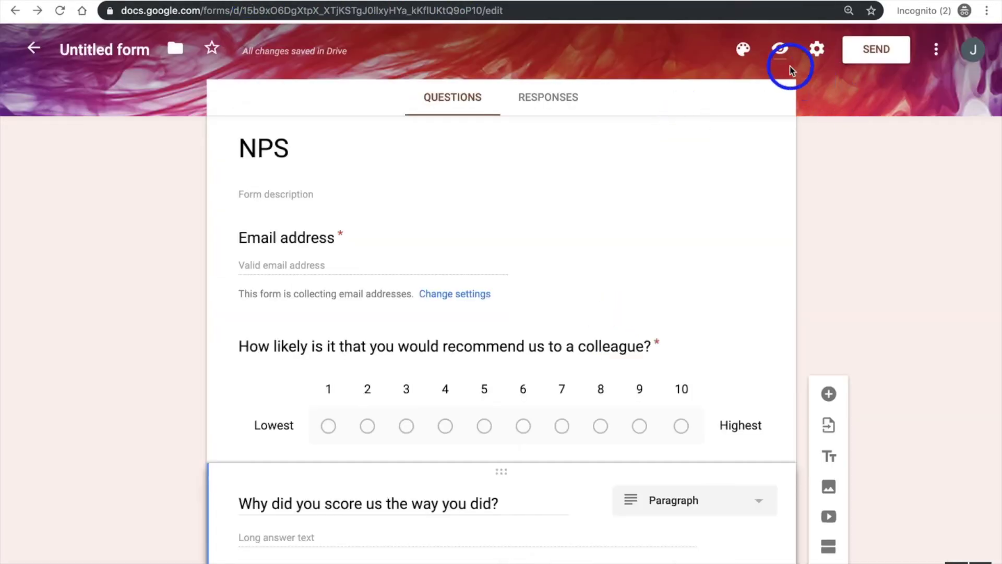
Preview the NPS form as a respondent and confirm the email field is required.
{"action": "left_click", "coordinate": [780, 54]}
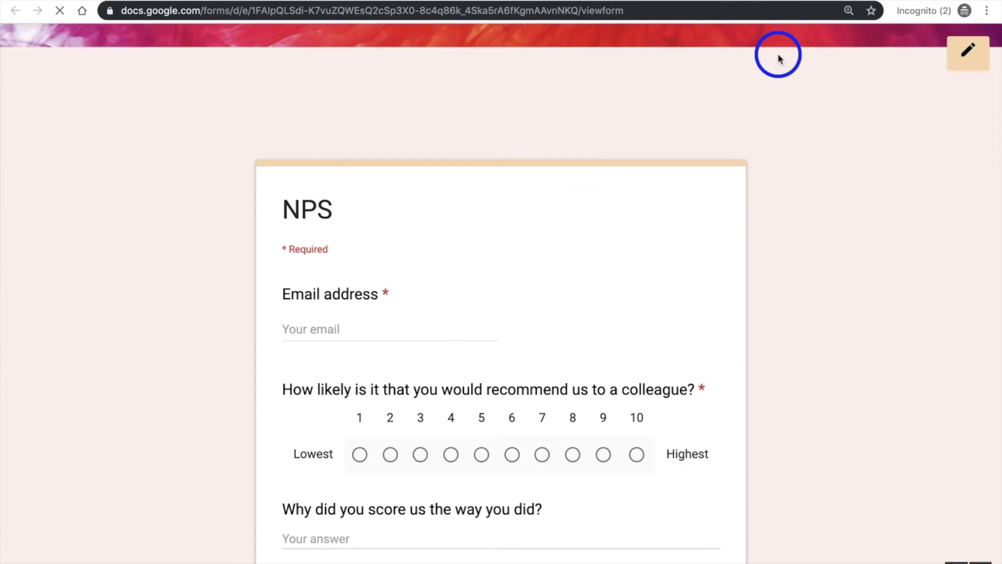
{"action": "scroll", "coordinate": [531, 212], "scroll_direction": "down", "scroll_amount": 3}
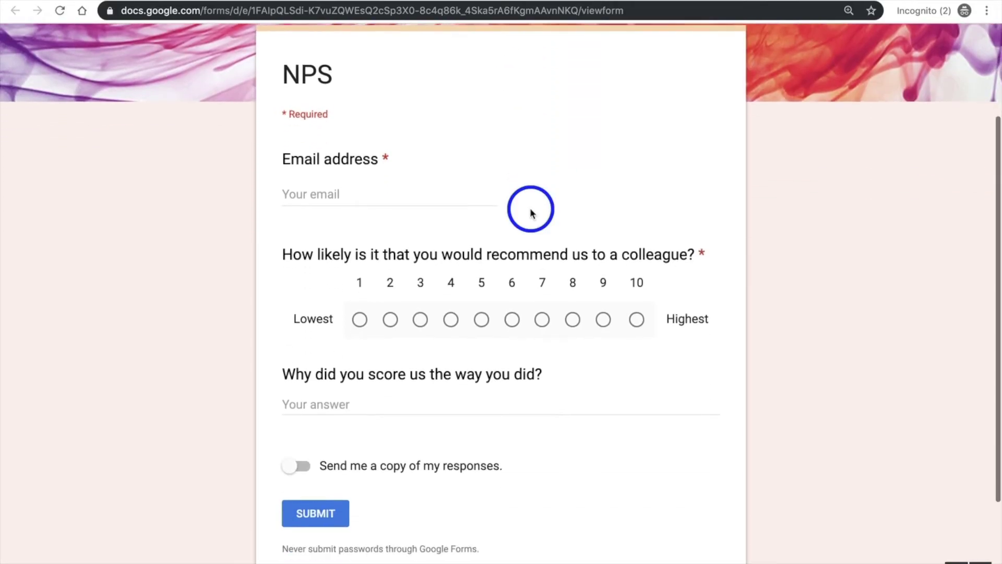
{"action": "left_click", "coordinate": [379, 201]}
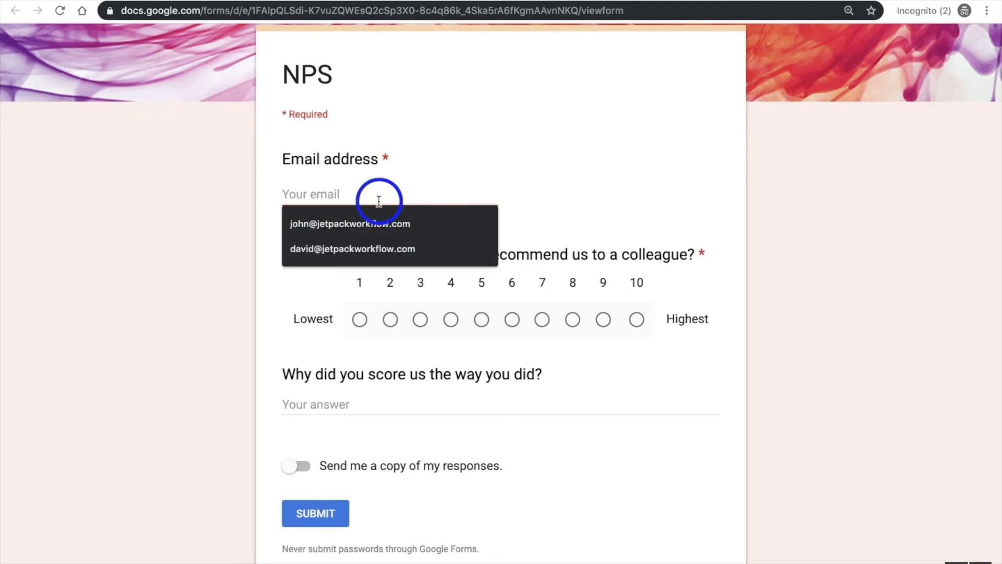
{"action": "left_click", "coordinate": [123, 247]}
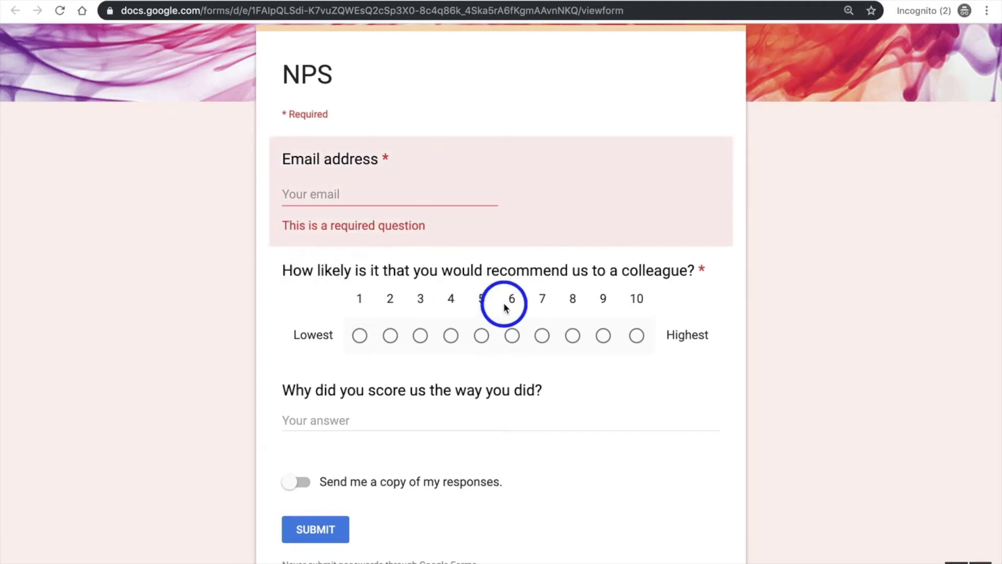
{"action": "scroll", "coordinate": [504, 307], "scroll_direction": "down", "scroll_amount": 2}
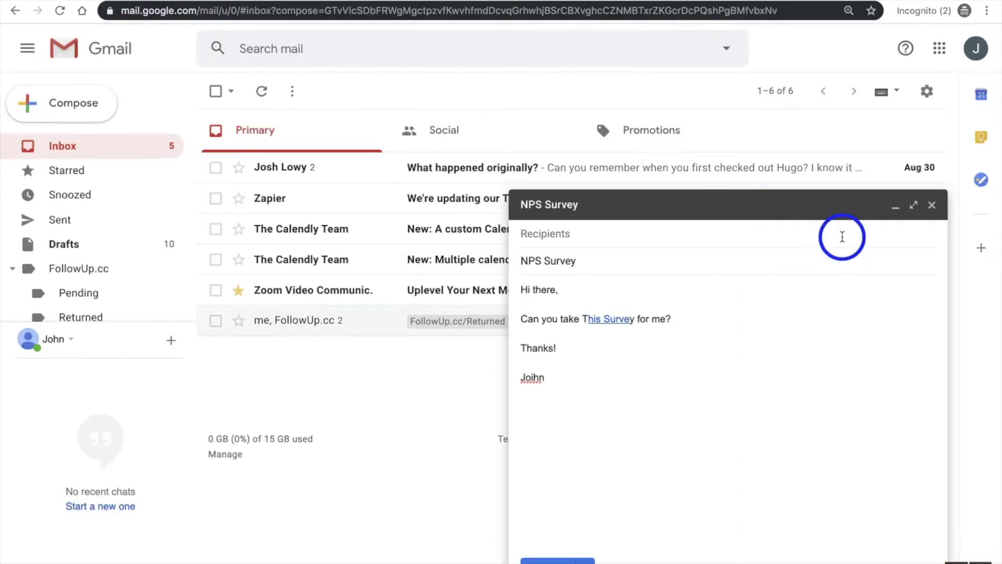
Add a Bcc recipient line to the NPS Survey draft.
{"action": "left_click", "coordinate": [696, 250]}
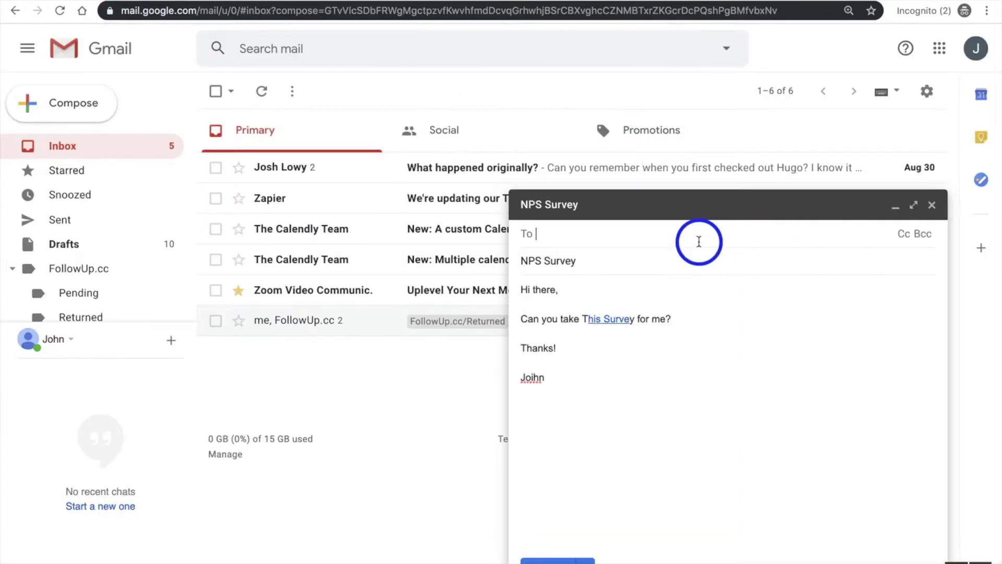
{"action": "left_click", "coordinate": [927, 238]}
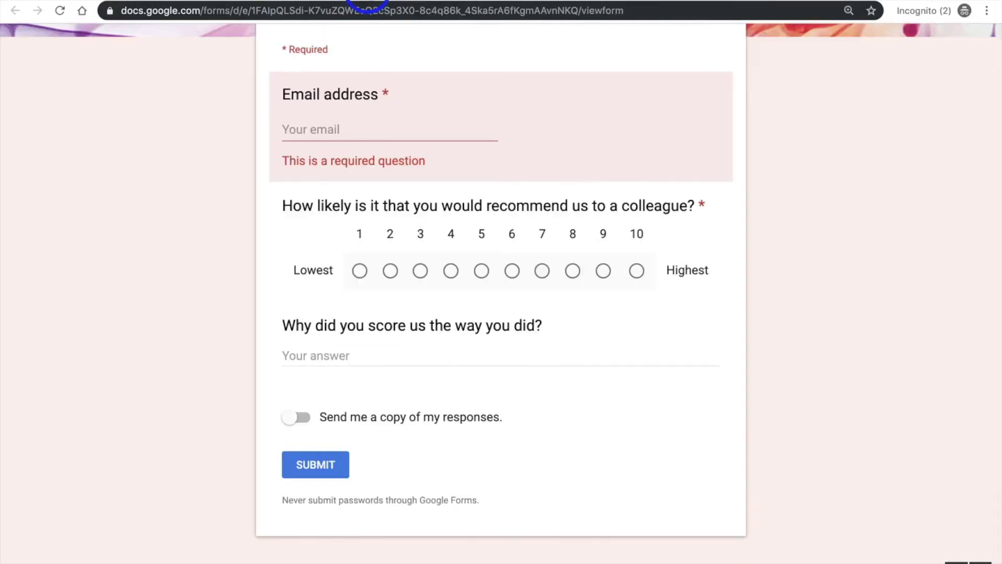
Submit a test response with an email, a score of 10 and a comment, then reopen the editor.
{"action": "scroll", "coordinate": [516, 172], "scroll_direction": "up", "scroll_amount": 1}
{"action": "left_click", "coordinate": [412, 156]}
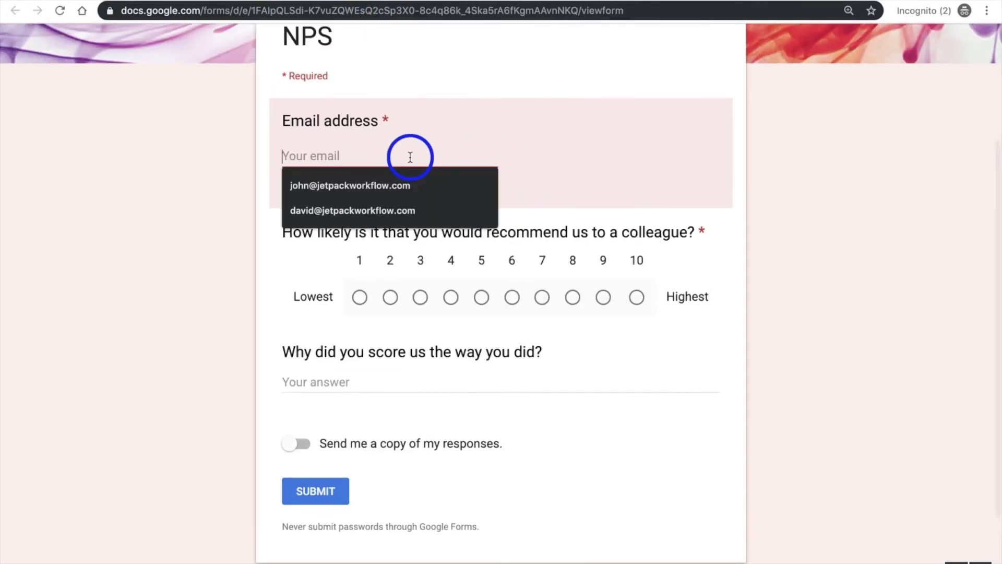
{"action": "type", "text": "john@"}
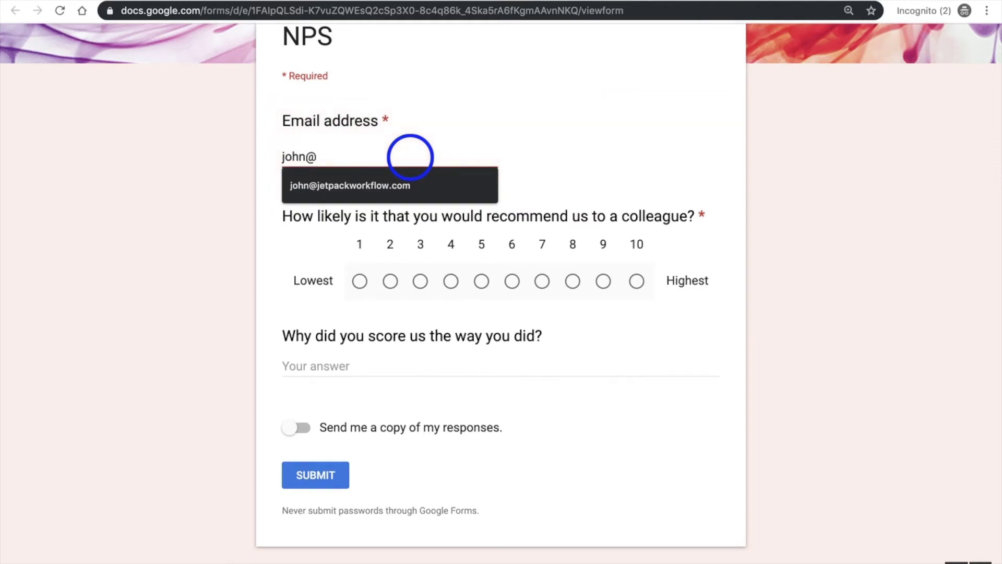
{"action": "type", "text": "example.com"}
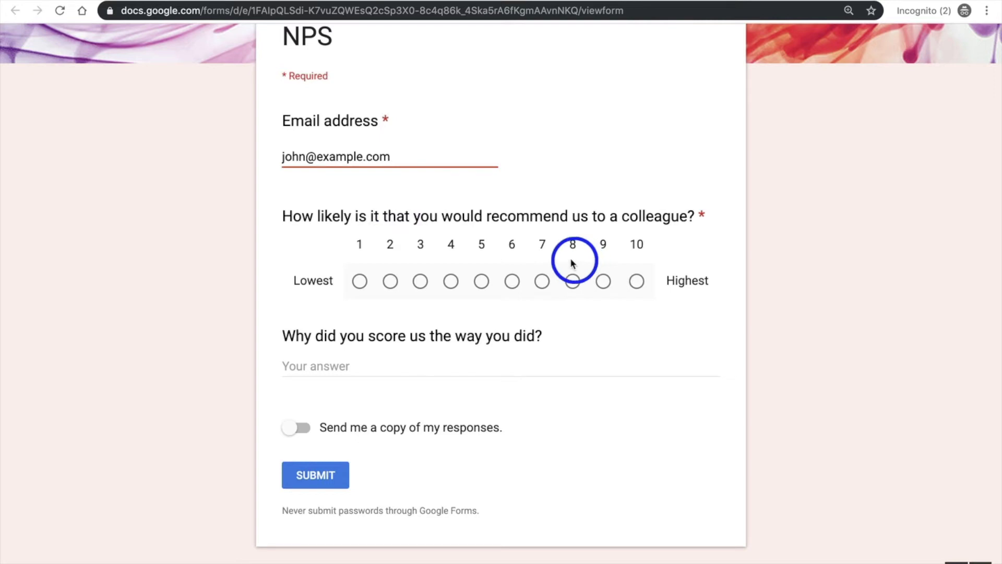
{"action": "left_click", "coordinate": [638, 282]}
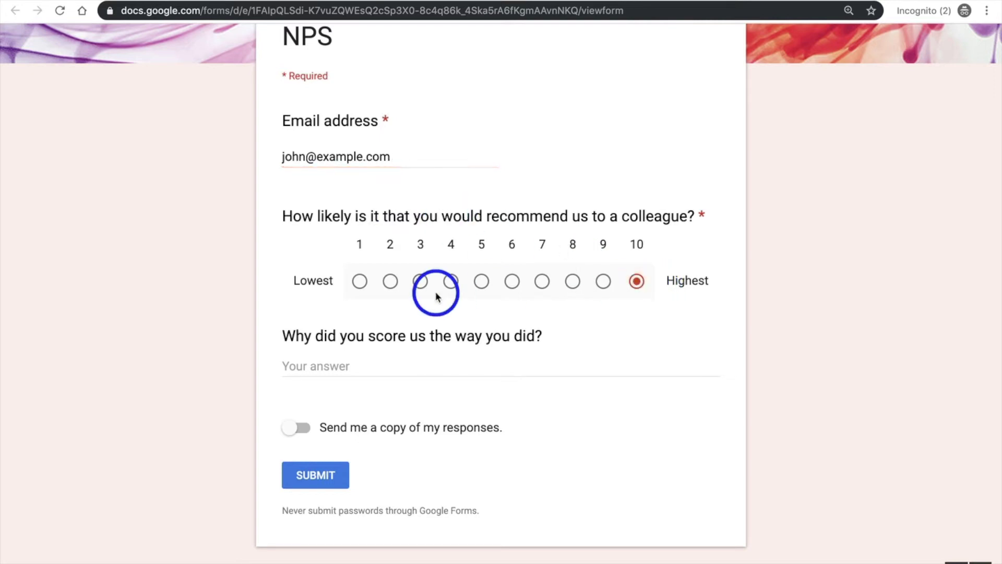
{"action": "left_click", "coordinate": [334, 367]}
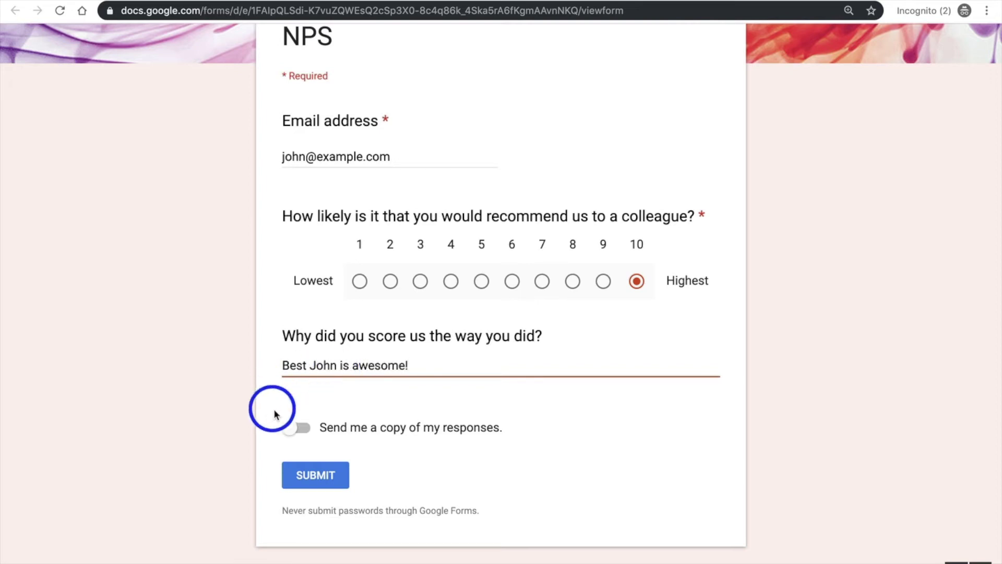
{"action": "left_click", "coordinate": [329, 475]}
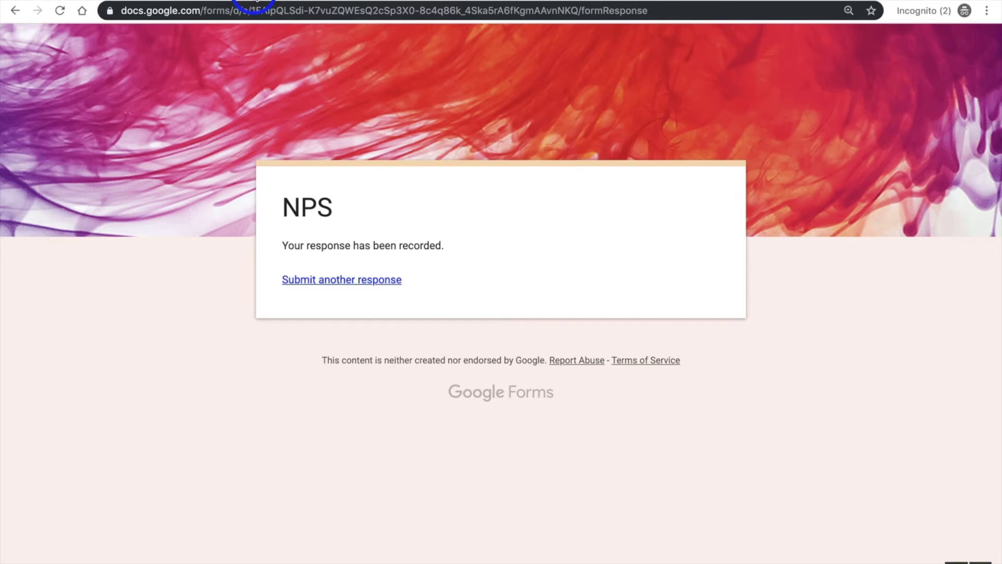
{"action": "left_click", "coordinate": [256, 2]}
{"action": "left_click", "coordinate": [418, 121]}
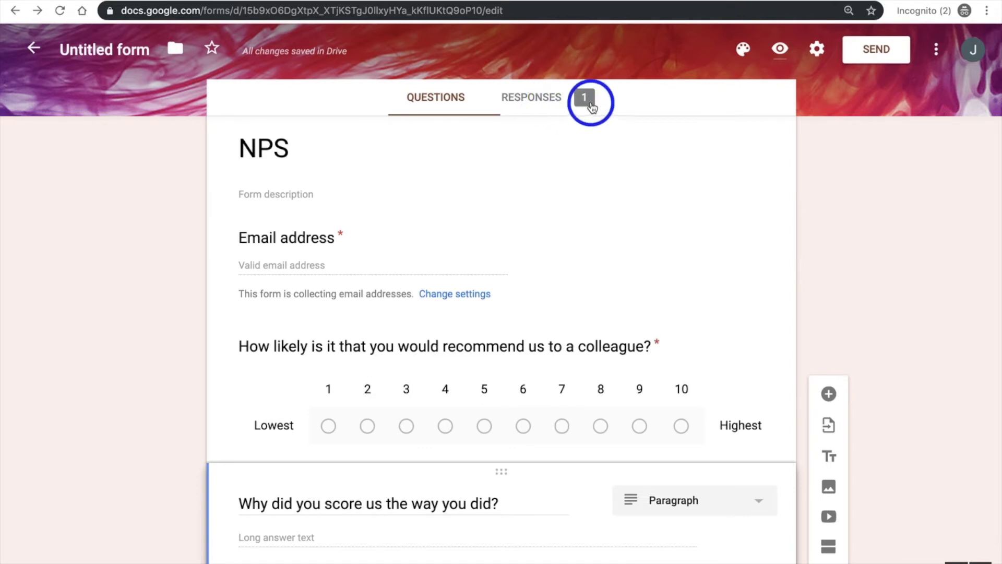
Review the one-response summary and link responses to a new 'Untitled form (Responses)' spreadsheet.
{"action": "left_click", "coordinate": [566, 107]}
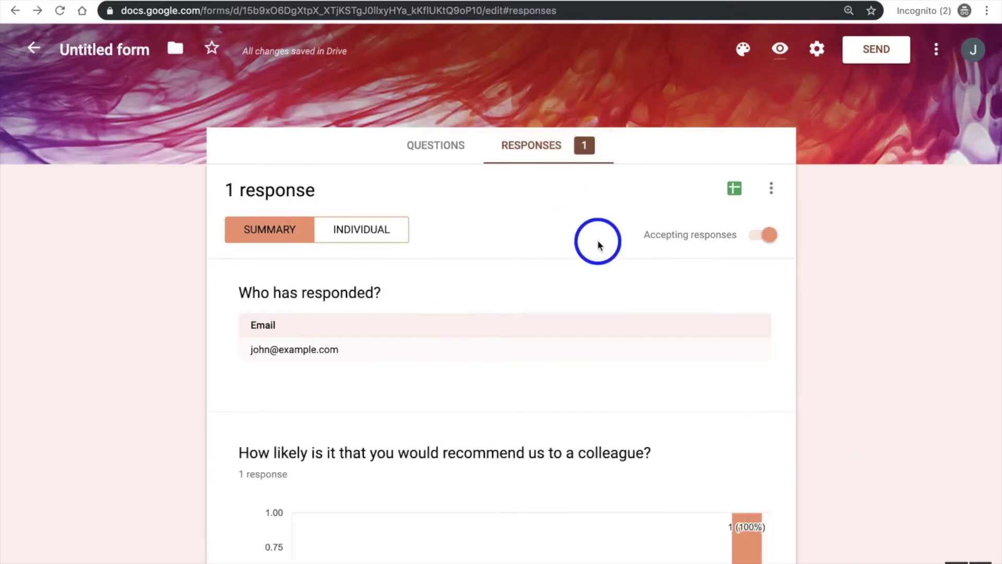
{"action": "scroll", "coordinate": [447, 224], "scroll_direction": "down", "scroll_amount": 3}
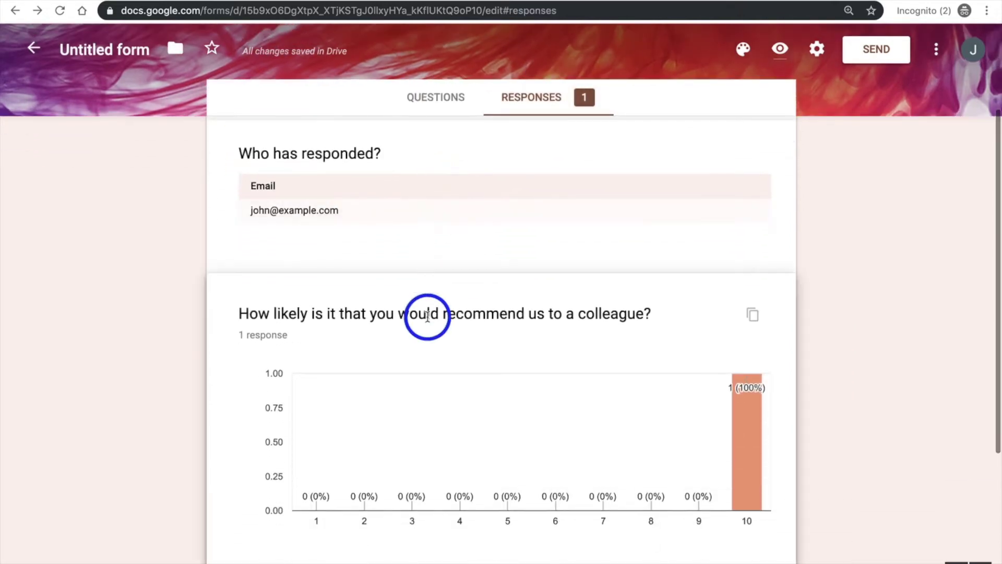
{"action": "scroll", "coordinate": [390, 335], "scroll_direction": "down", "scroll_amount": 1}
{"action": "scroll", "coordinate": [512, 447], "scroll_direction": "down", "scroll_amount": 1}
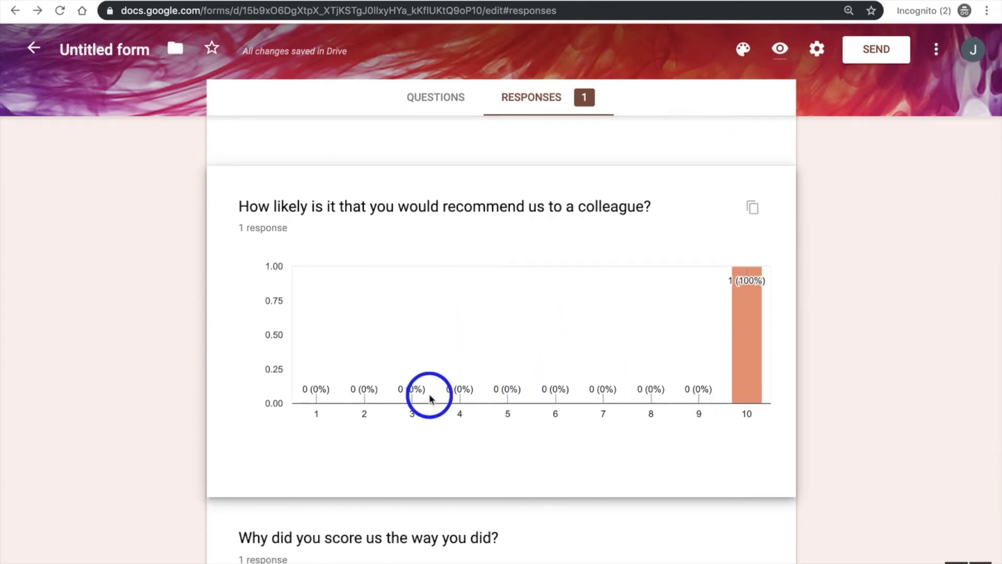
{"action": "scroll", "coordinate": [691, 386], "scroll_direction": "down", "scroll_amount": 1}
{"action": "scroll", "coordinate": [564, 365], "scroll_direction": "down", "scroll_amount": 2}
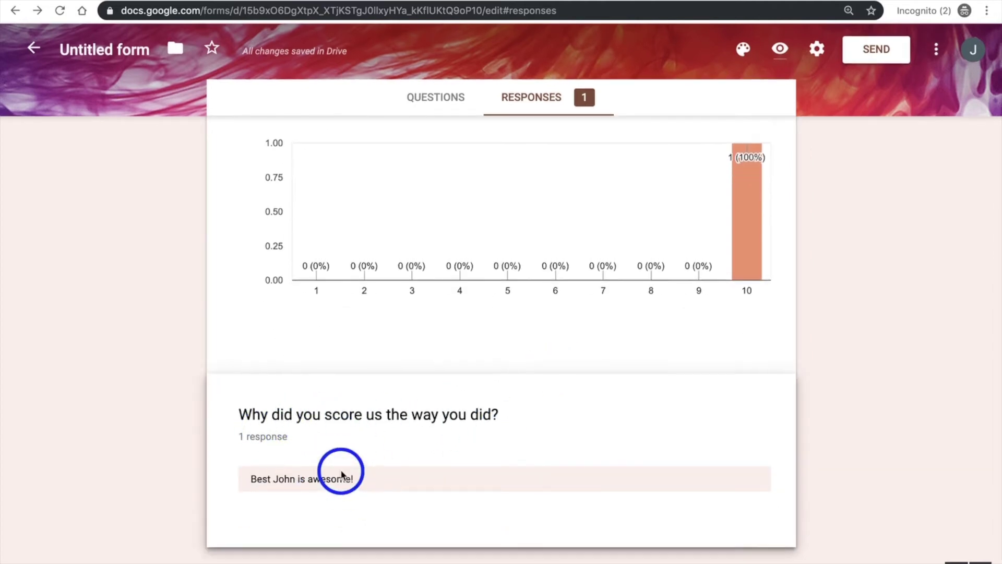
{"action": "scroll", "coordinate": [340, 476], "scroll_direction": "up", "scroll_amount": 1}
{"action": "scroll", "coordinate": [342, 473], "scroll_direction": "up", "scroll_amount": 6}
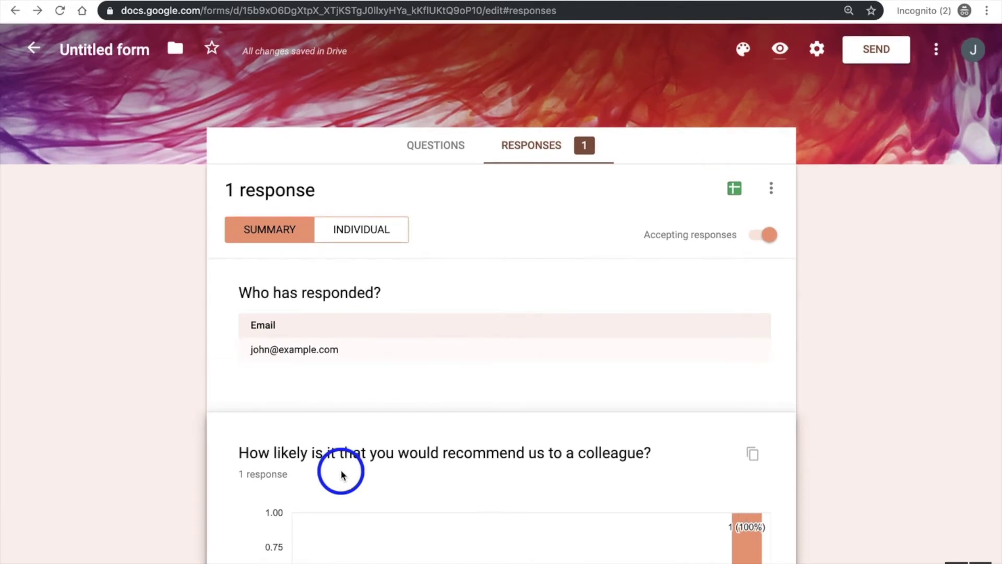
{"action": "left_click", "coordinate": [734, 189]}
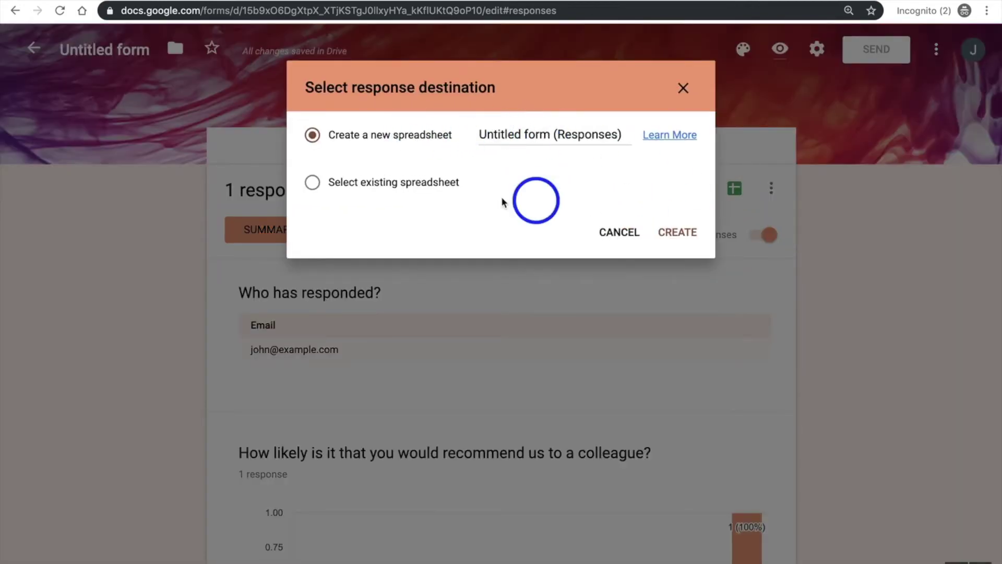
{"action": "left_click", "coordinate": [685, 233]}
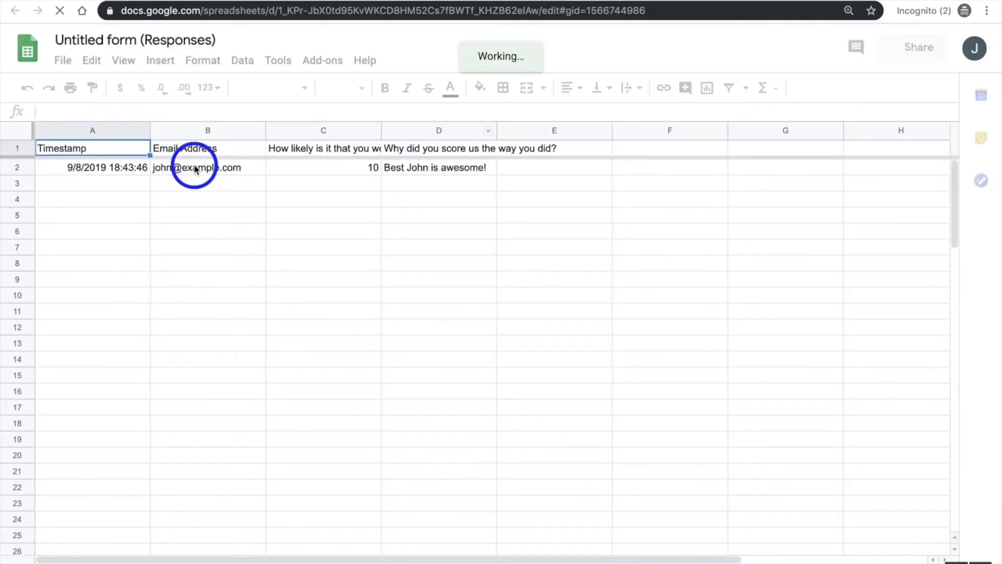
Inspect the test response's timestamp, email, score 10 and comment in cells A2–D2.
{"action": "left_click", "coordinate": [121, 167]}
{"action": "left_click", "coordinate": [196, 168]}
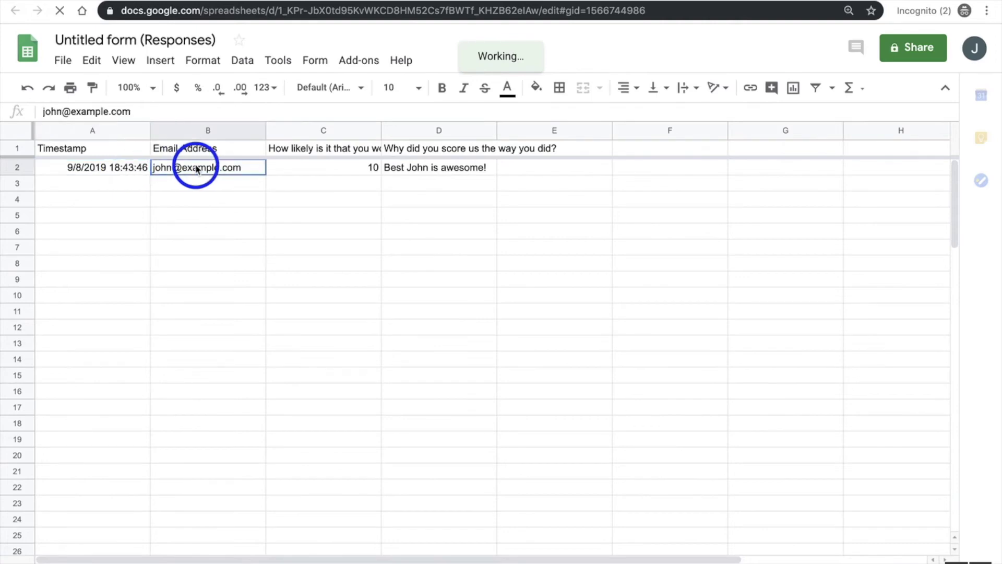
{"action": "left_click", "coordinate": [308, 169]}
{"action": "left_click", "coordinate": [424, 171]}
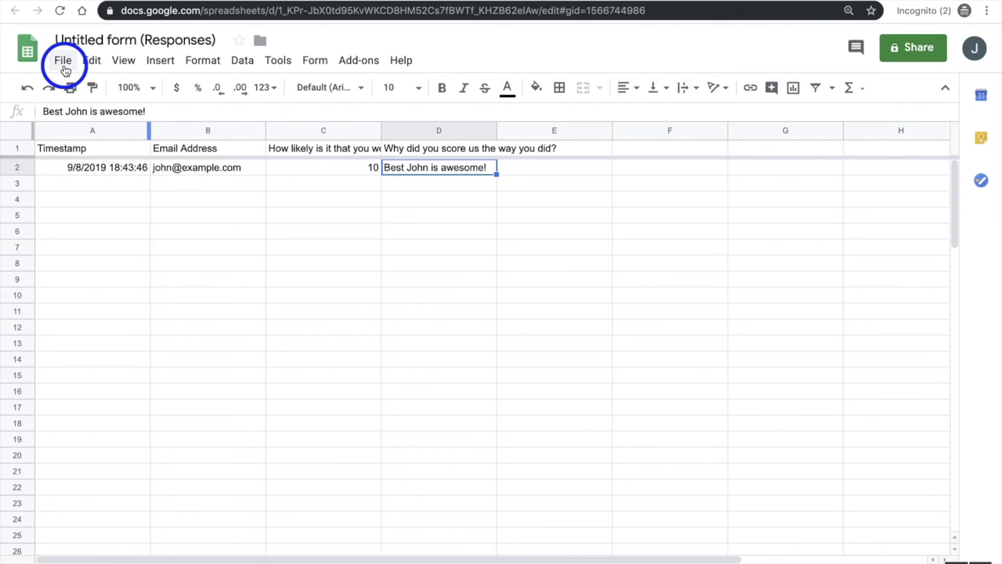
Download the responses sheet as a Microsoft Excel (.xlsx) file.
{"action": "left_click", "coordinate": [63, 62]}
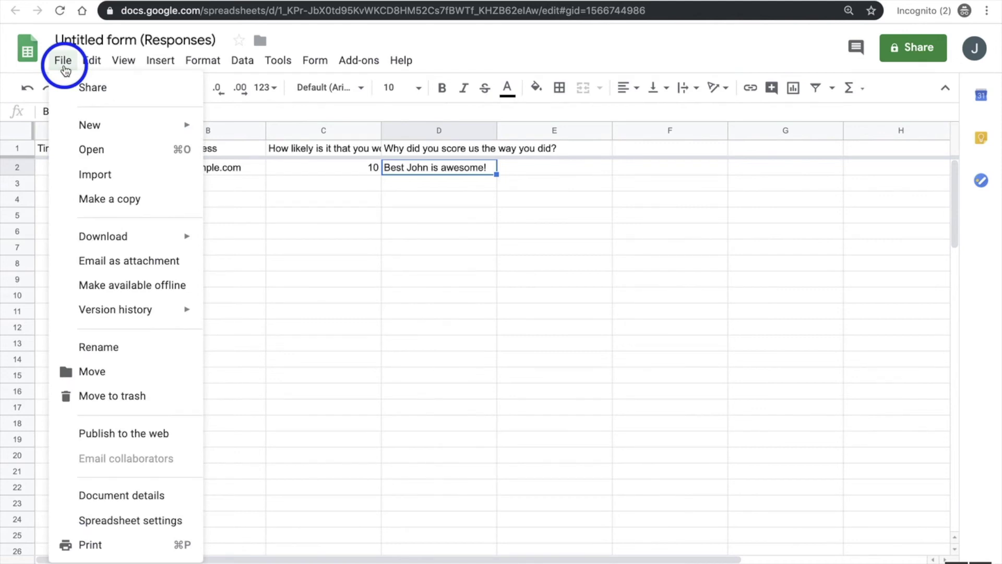
{"action": "mouse_move", "coordinate": [136, 244]}
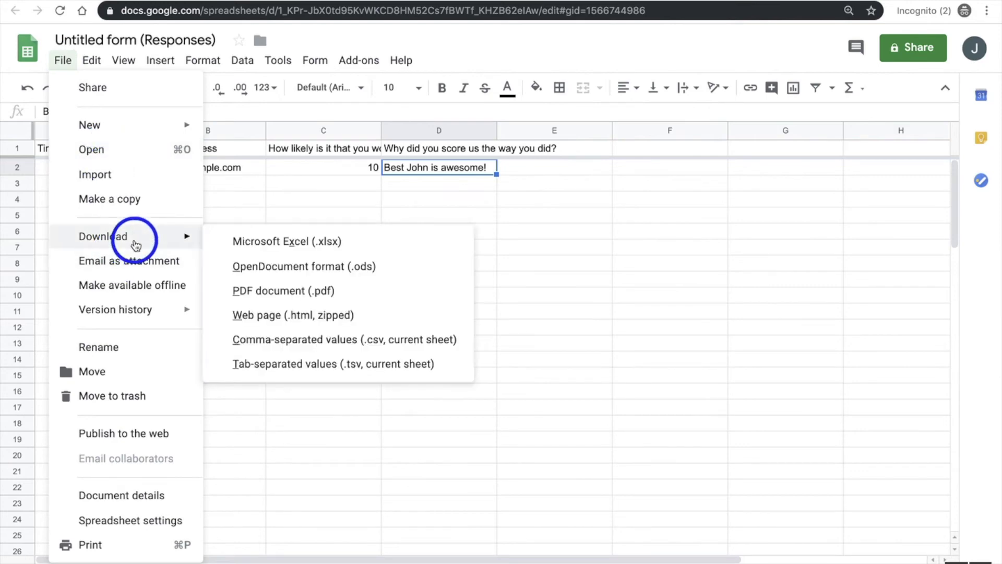
{"action": "left_click", "coordinate": [310, 243]}
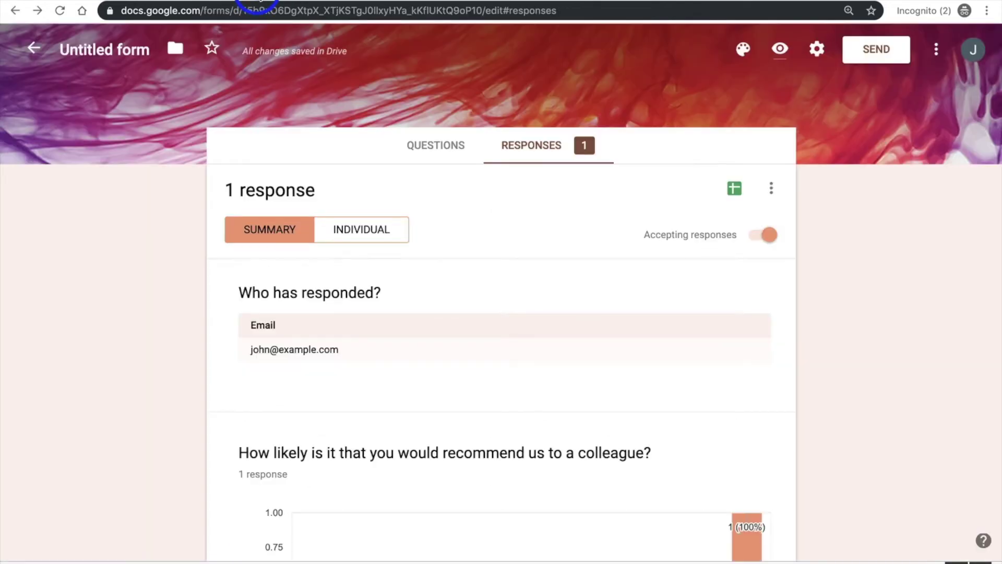
{"action": "left_click", "coordinate": [256, 1]}
Start a new blank form and title it CES.
{"action": "scroll", "coordinate": [387, 313], "scroll_direction": "down", "scroll_amount": 3}
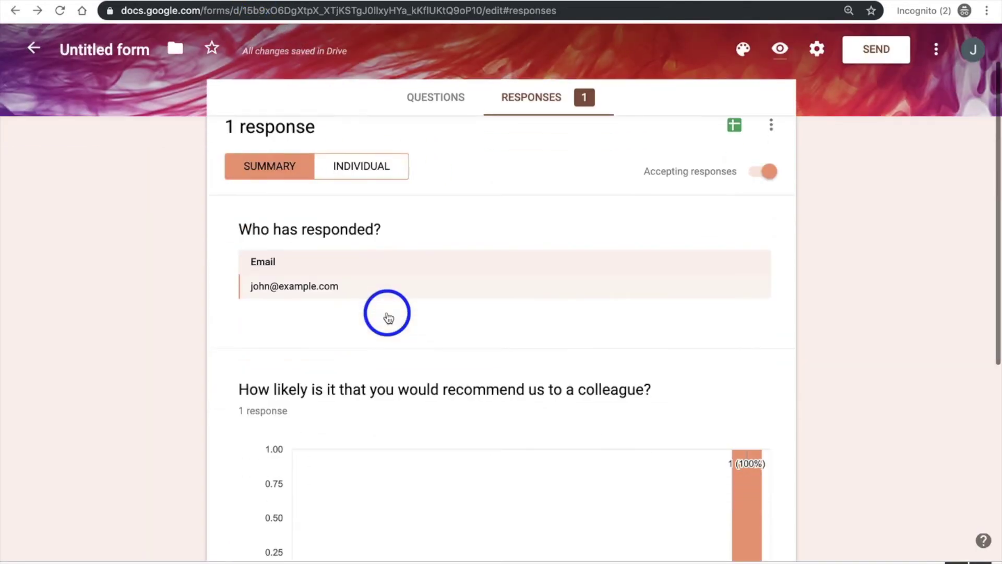
{"action": "scroll", "coordinate": [387, 316], "scroll_direction": "up", "scroll_amount": 4}
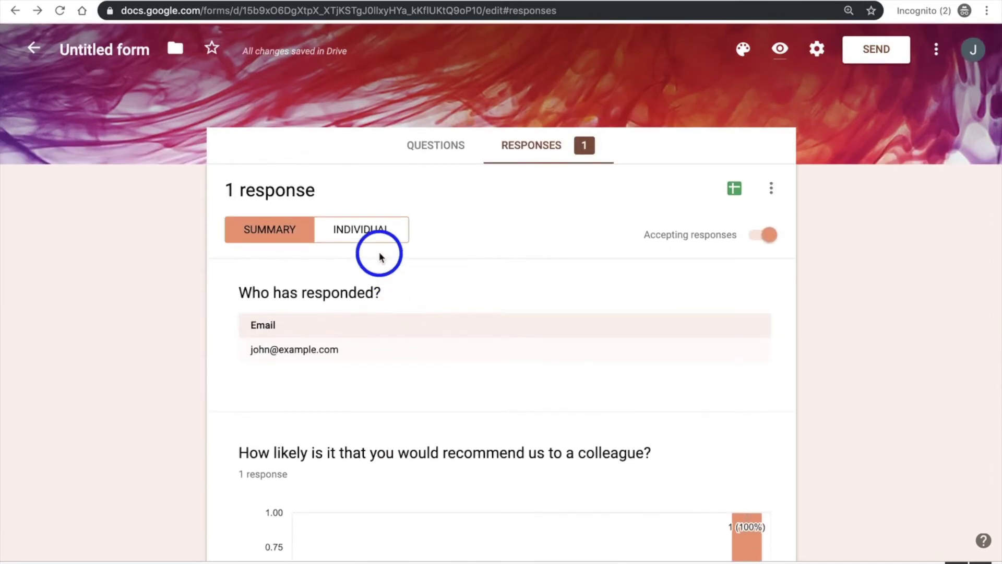
{"action": "left_click", "coordinate": [34, 48]}
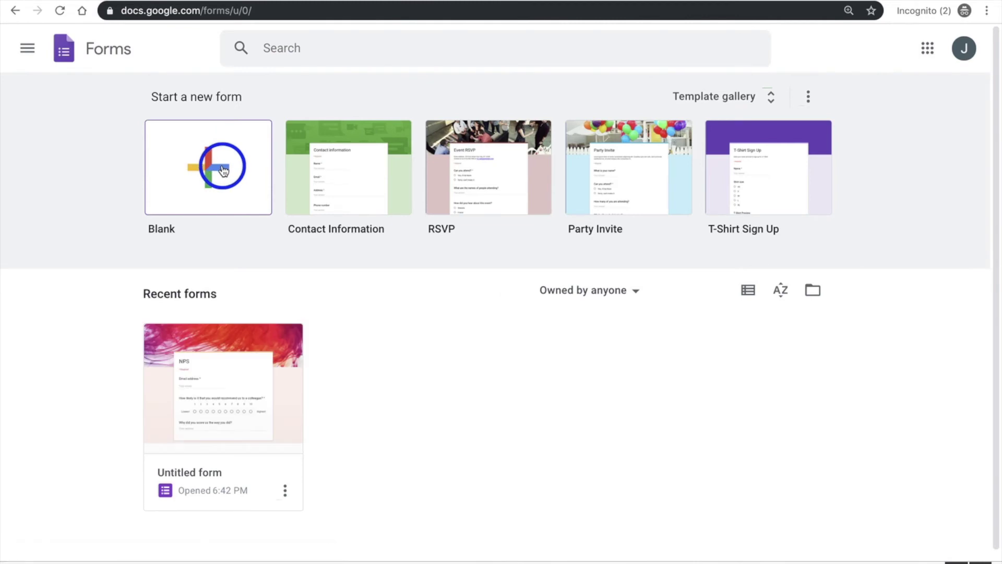
{"action": "left_click", "coordinate": [223, 170]}
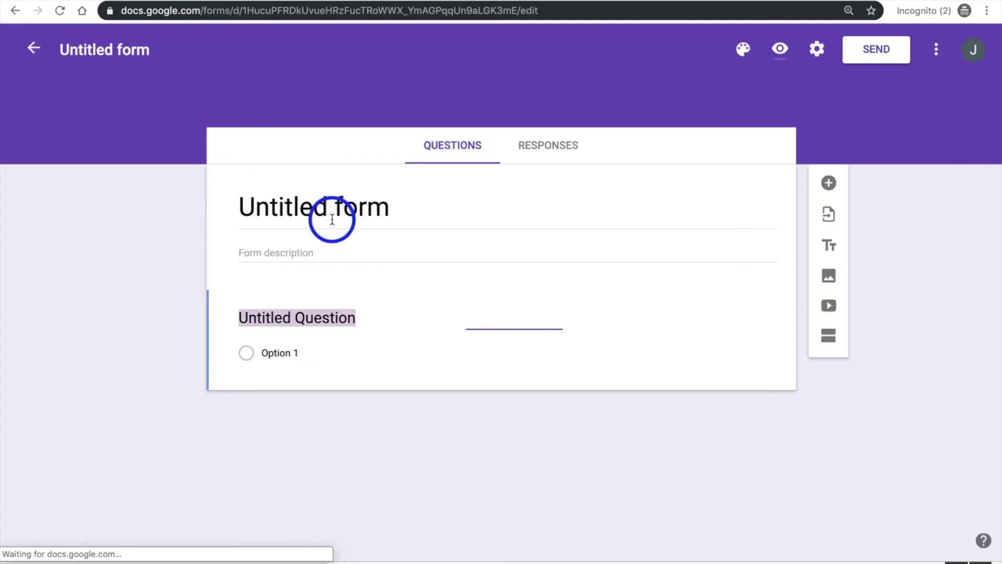
{"action": "left_click", "coordinate": [332, 208]}
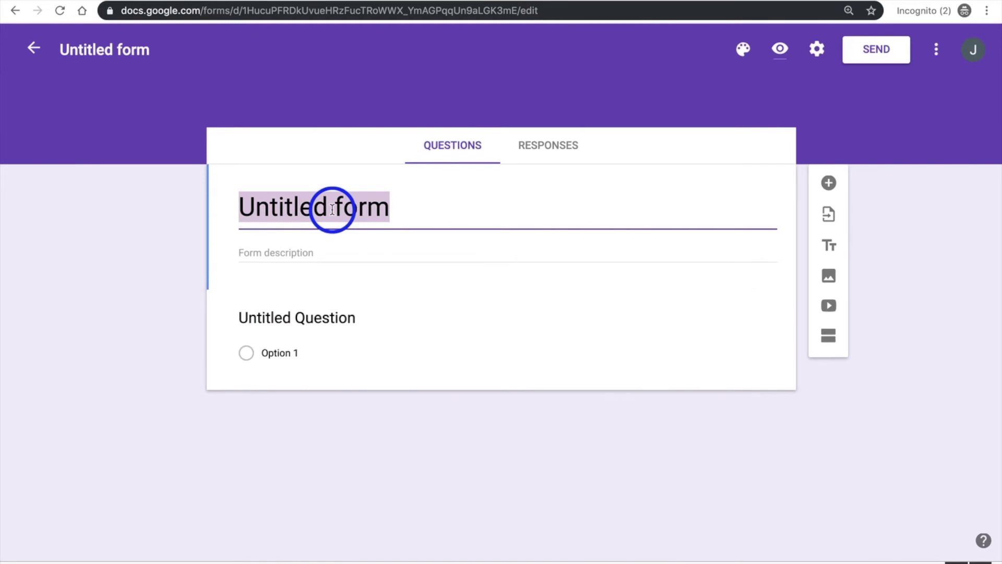
{"action": "type", "text": "CES"}
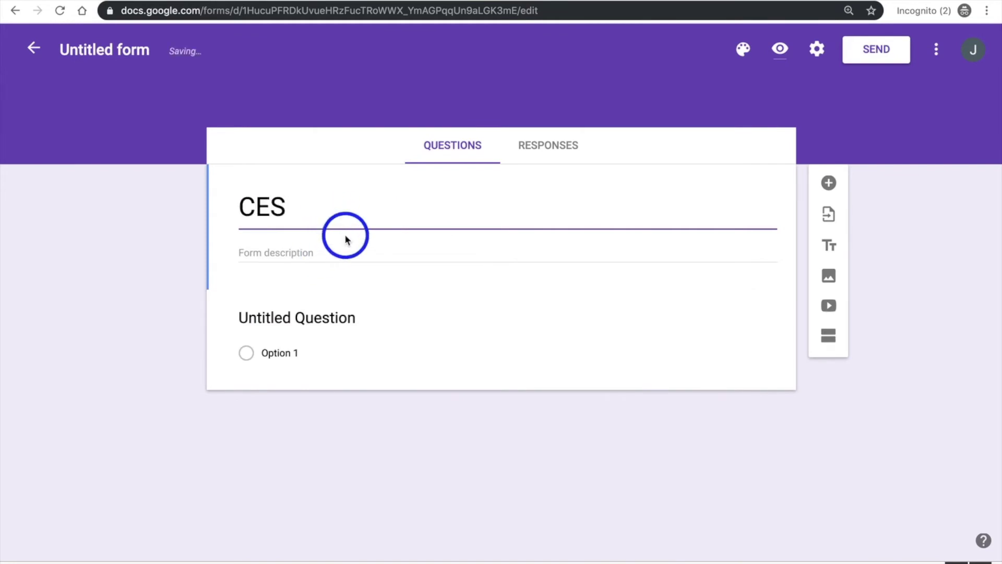
Enter the first question 'The Company made it easy for me to do' as a 1–5 linear scale.
{"action": "left_click", "coordinate": [302, 314]}
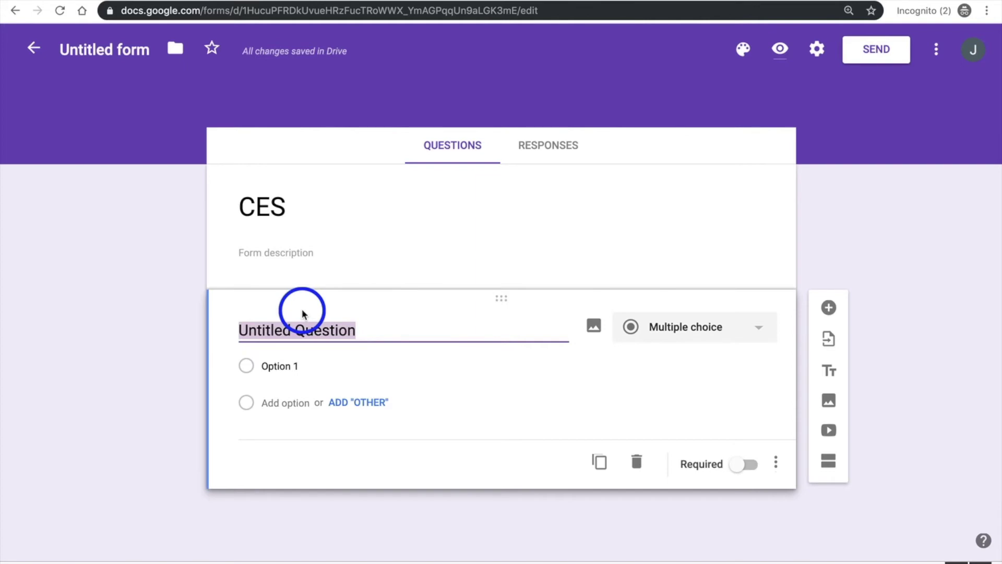
{"action": "type", "text": "The Company"}
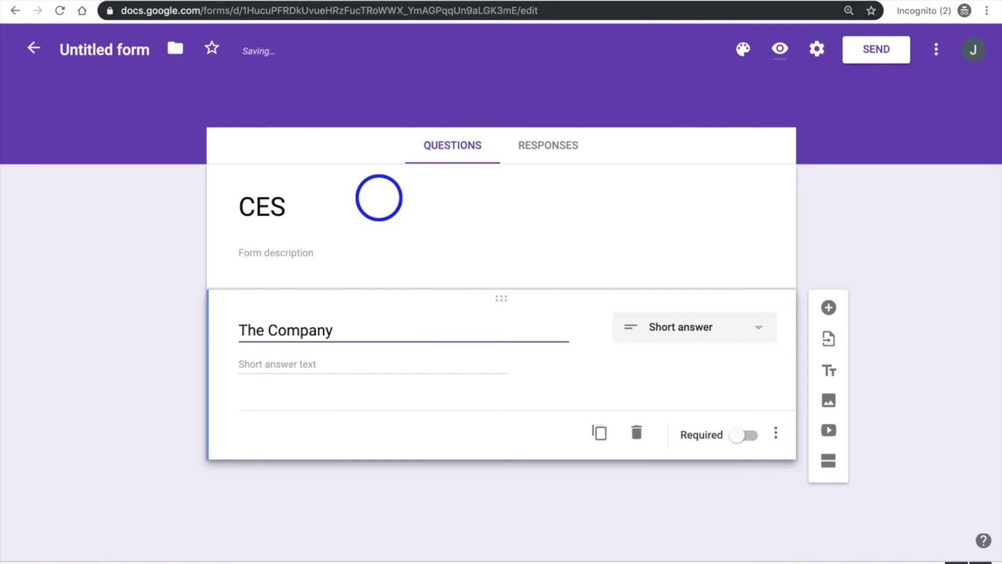
{"action": "type", "text": "e it easy for me to"}
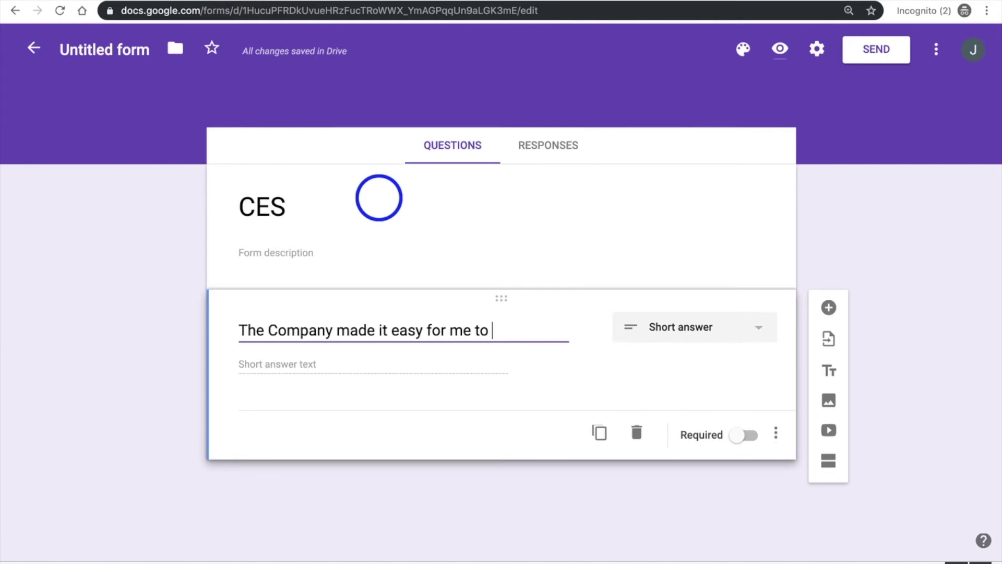
{"action": "type", "text": "X"}
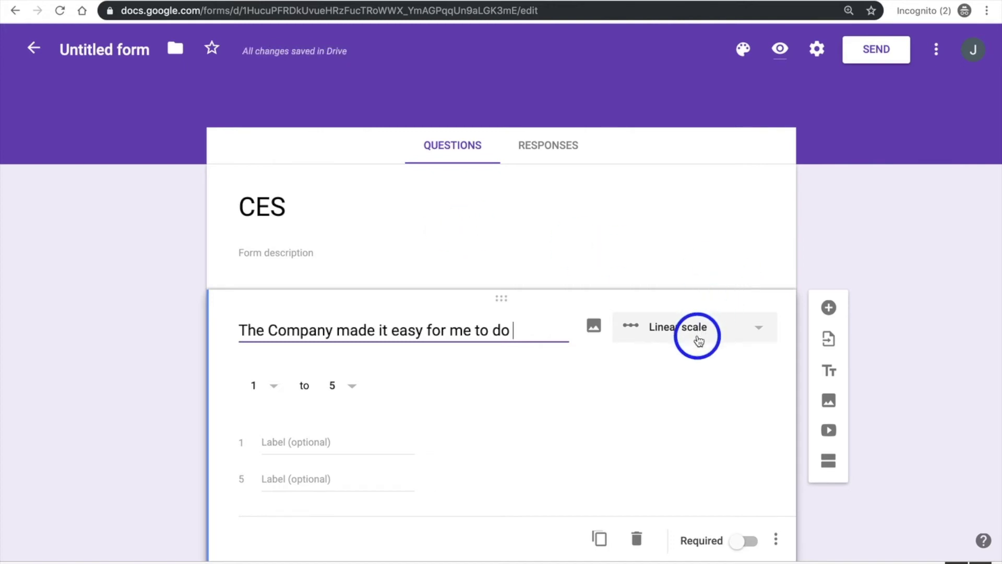
{"action": "left_click", "coordinate": [698, 341]}
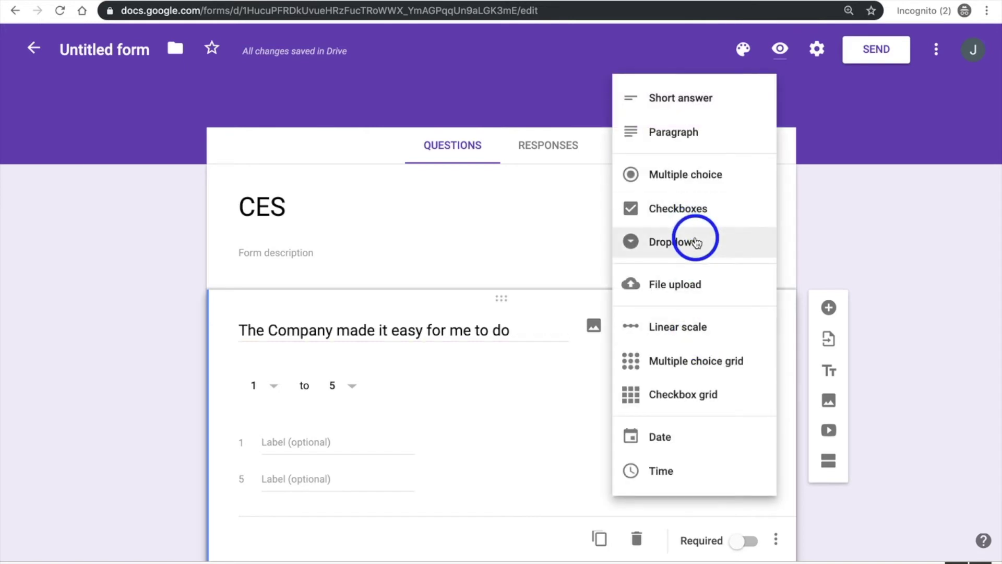
Switch the CES question to multiple choice with Strongly agree, Agree, Neutral, Disagree, Strongly Disagree.
{"action": "left_click", "coordinate": [710, 184]}
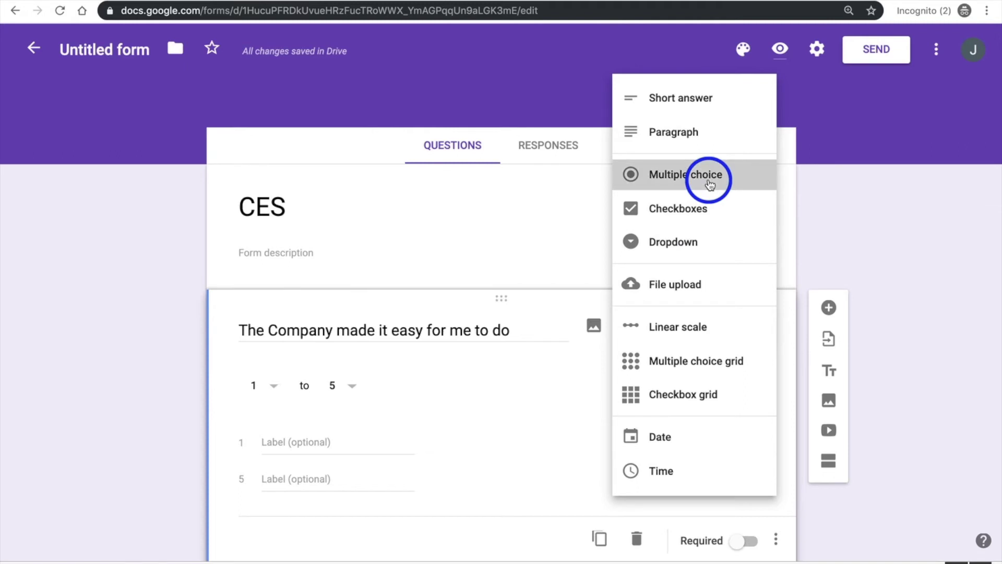
{"action": "left_click", "coordinate": [295, 363]}
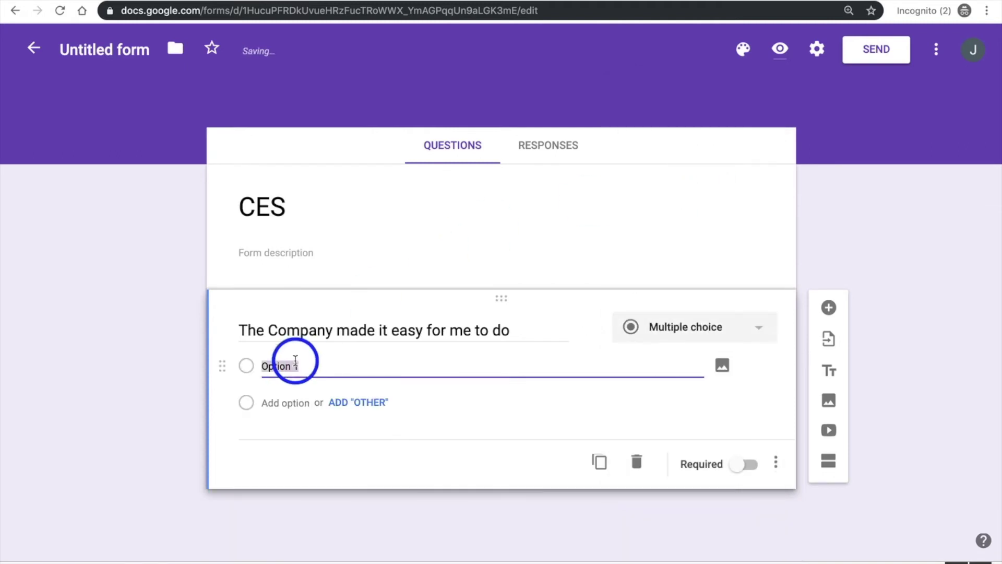
{"action": "type", "text": "Streongly"}
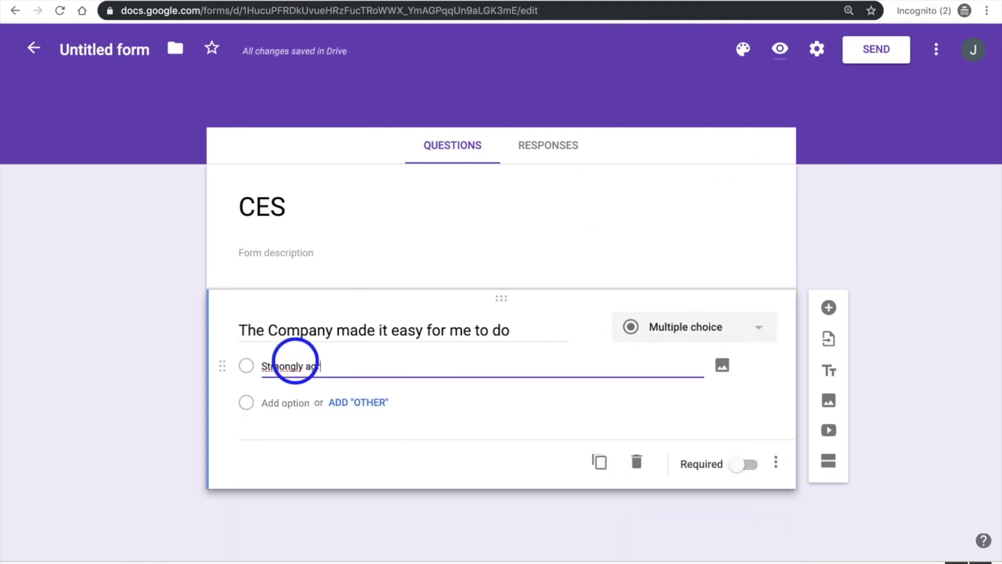
{"action": "left_click", "coordinate": [279, 365]}
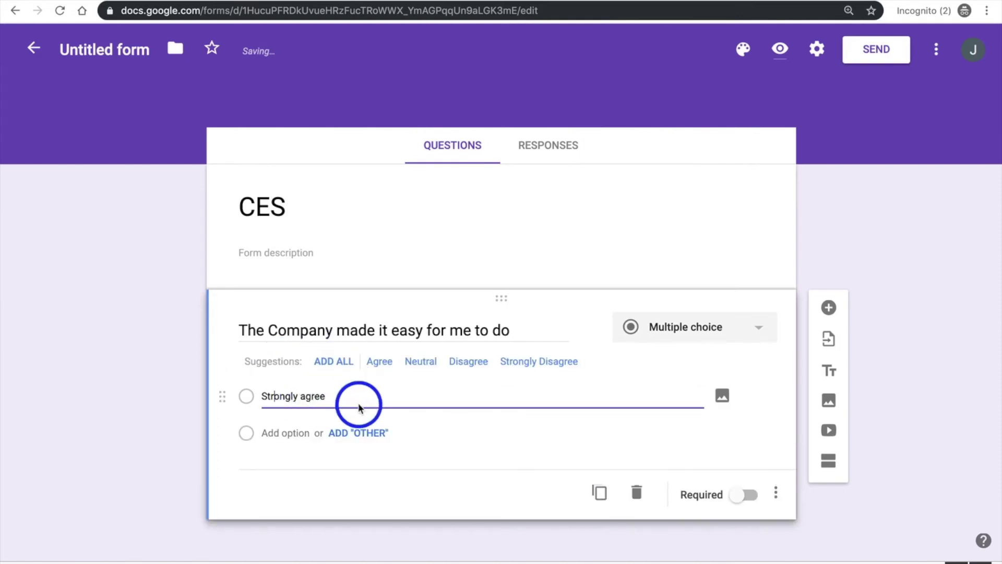
{"action": "left_click", "coordinate": [333, 362]}
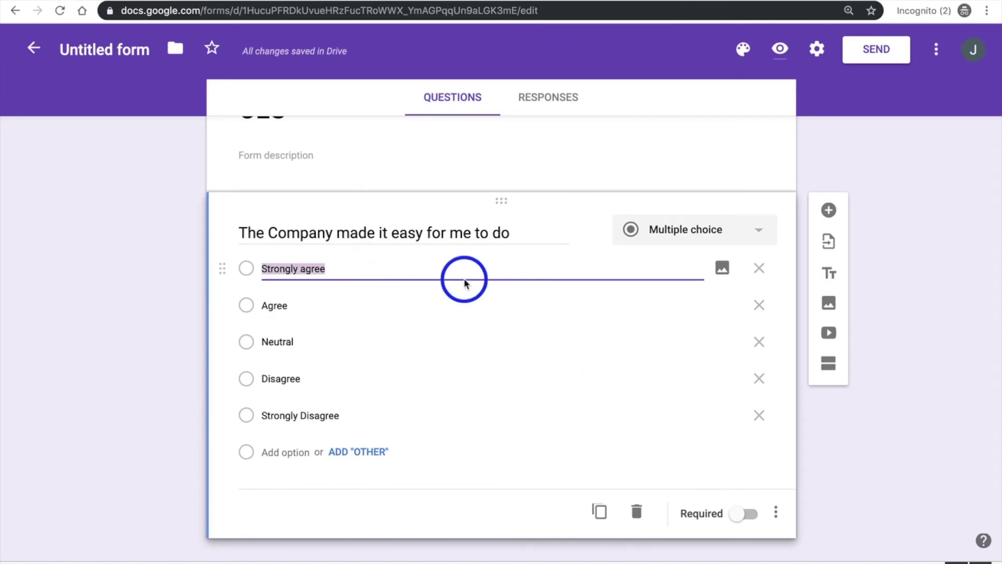
{"action": "scroll", "coordinate": [526, 280], "scroll_direction": "up", "scroll_amount": 1}
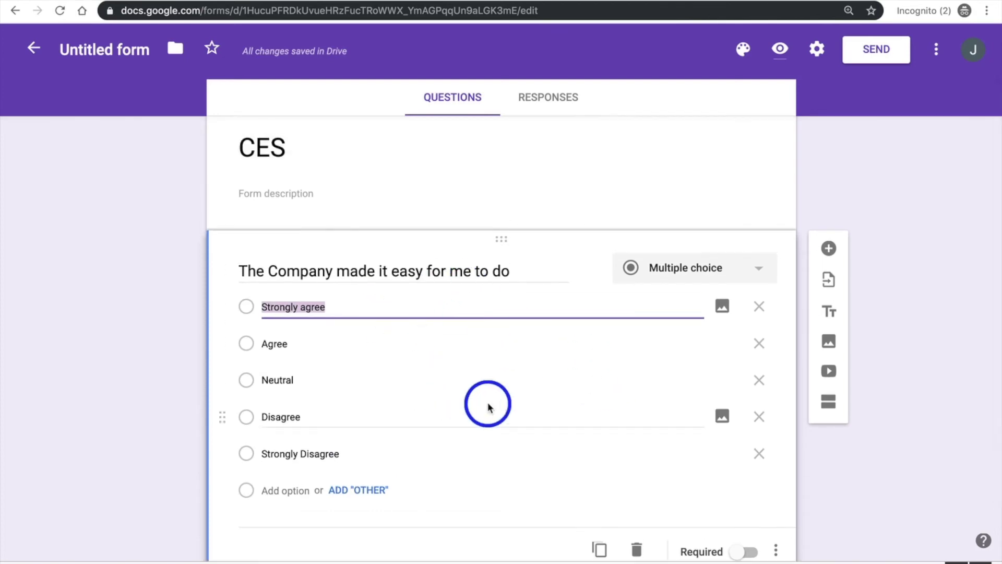
{"action": "scroll", "coordinate": [488, 403], "scroll_direction": "down", "scroll_amount": 1}
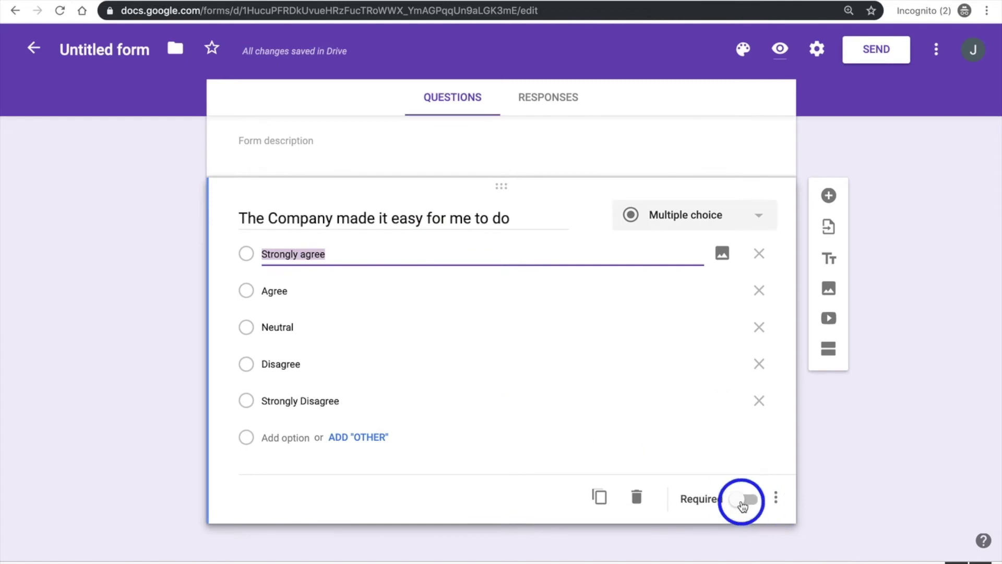
{"action": "scroll", "coordinate": [777, 405], "scroll_direction": "up", "scroll_amount": 1}
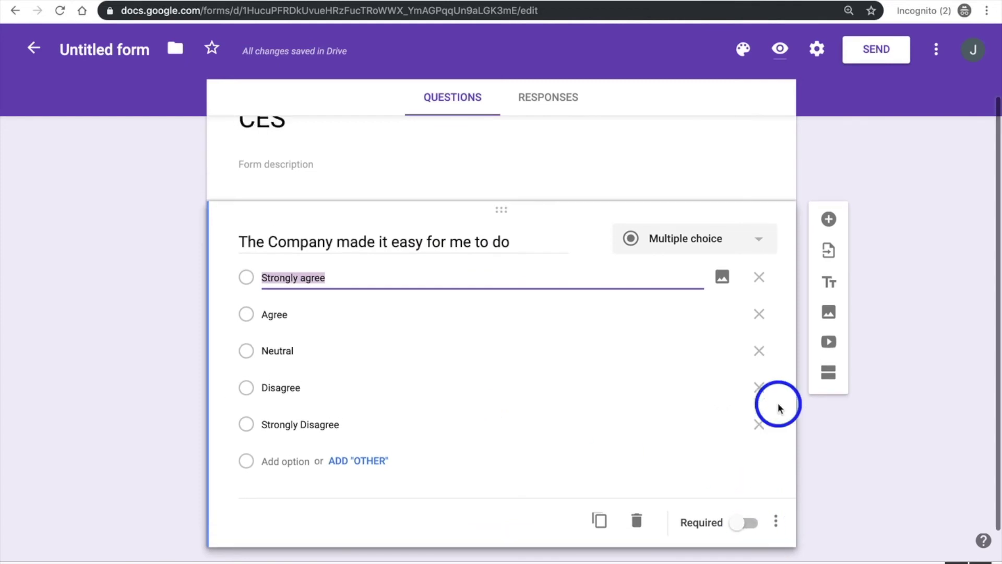
{"action": "left_click", "coordinate": [830, 222]}
Begin typing the next question's text, starting with 'W', below the ease question.
{"action": "type", "text": "W"}
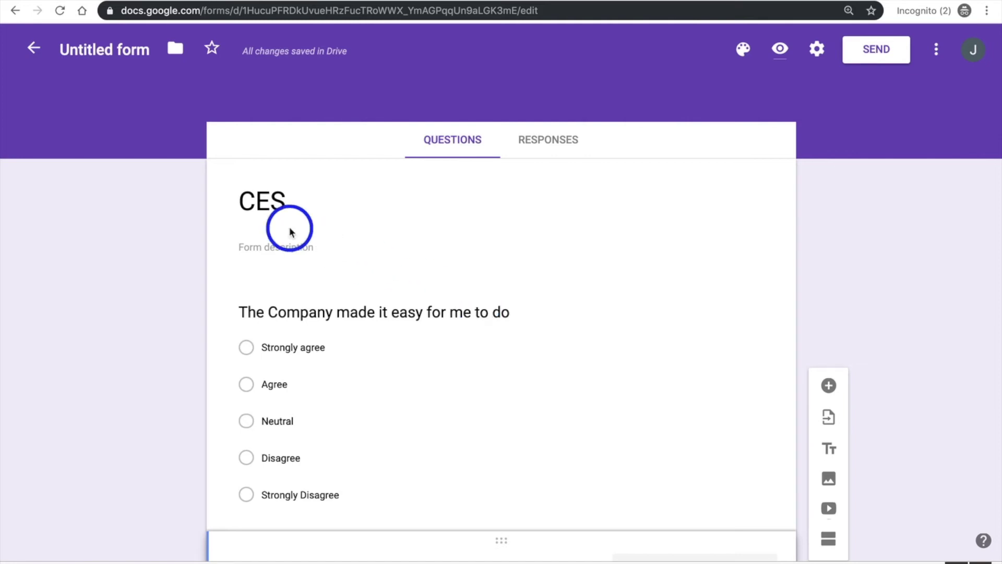
Start a new blank form titled 'Customer Research'.
{"action": "scroll", "coordinate": [104, 136], "scroll_direction": "up", "scroll_amount": 1}
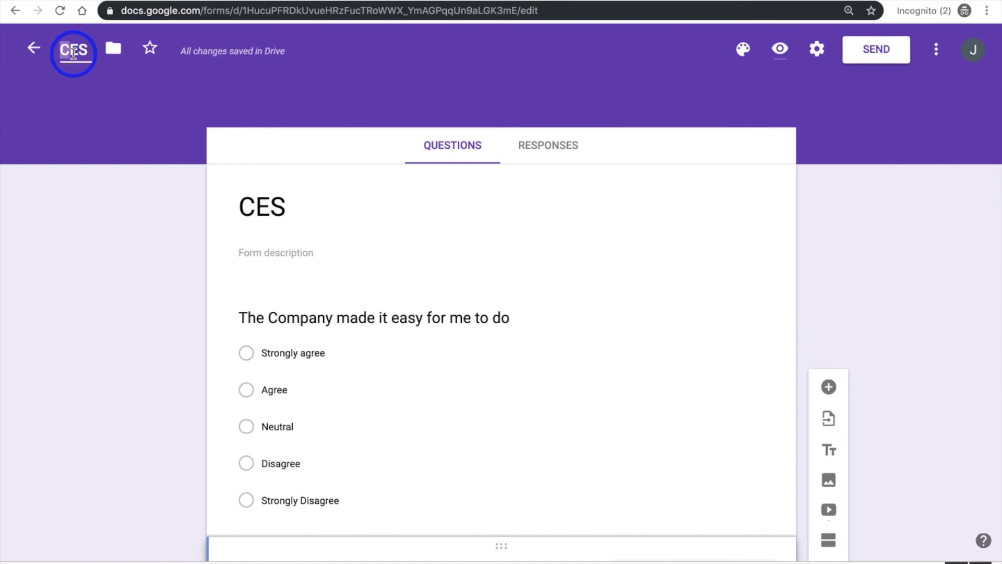
{"action": "left_click", "coordinate": [34, 50]}
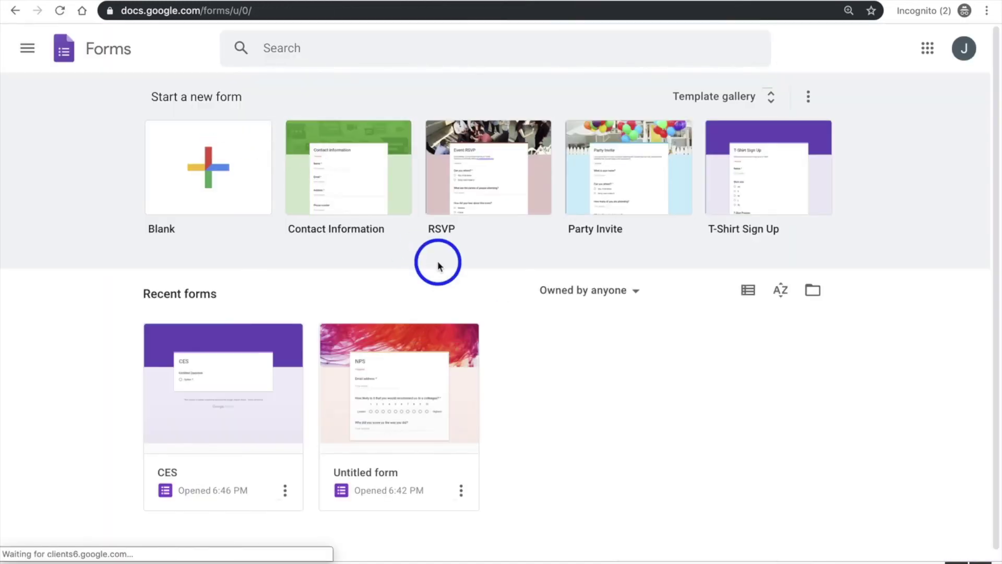
{"action": "left_click", "coordinate": [206, 165]}
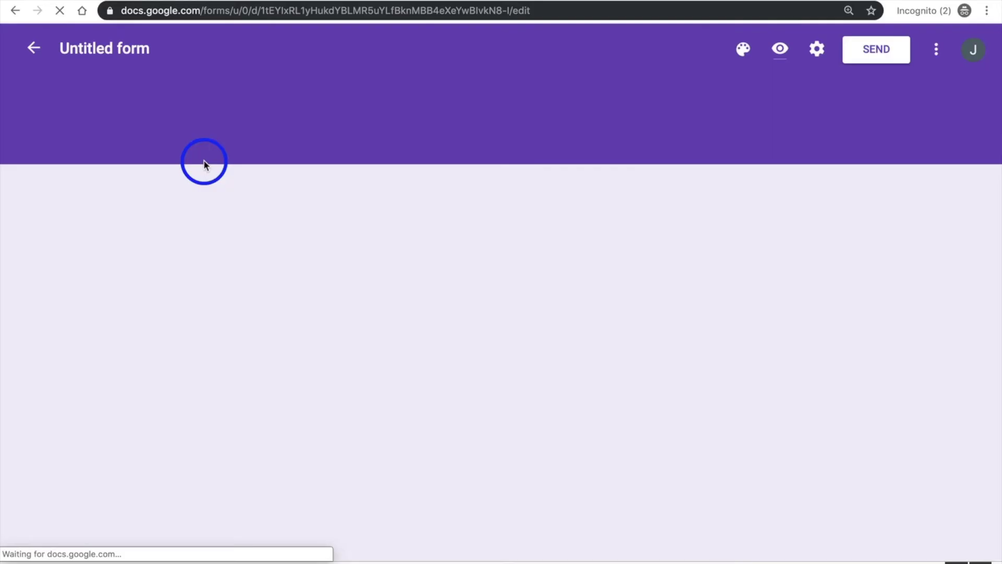
{"action": "left_click", "coordinate": [311, 192]}
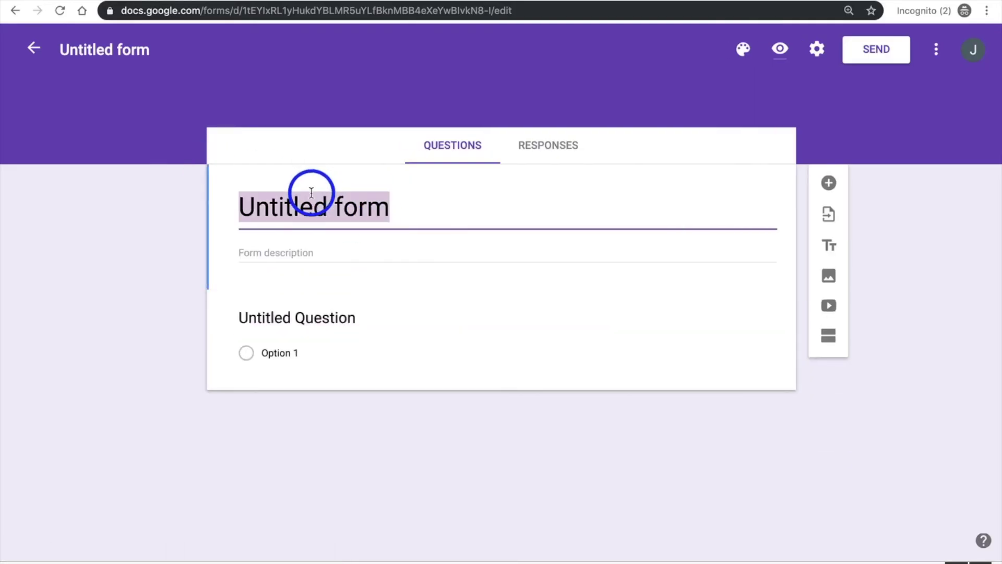
{"action": "type", "text": "Customer Reaea"}
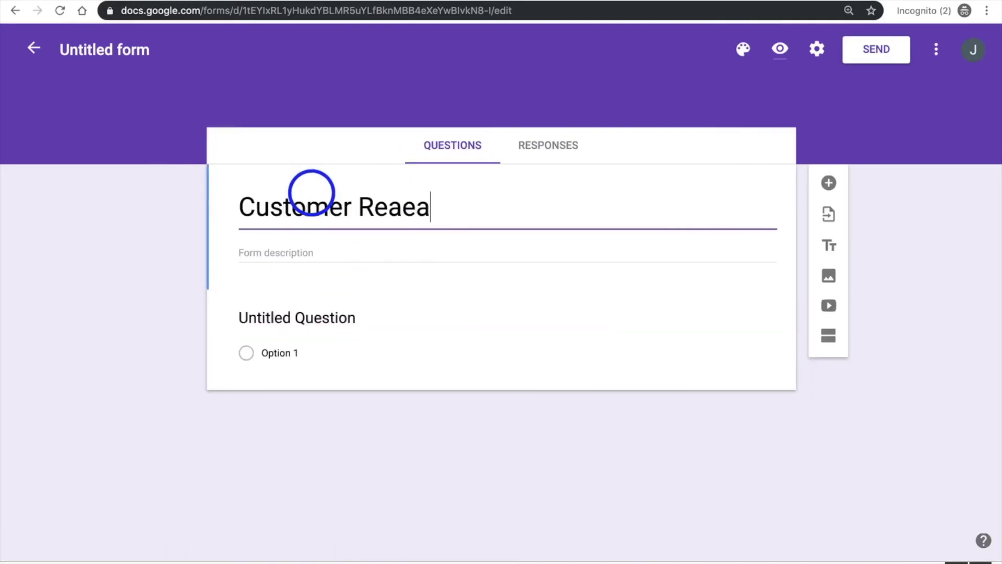
{"action": "key", "text": "BackSpace"}
{"action": "key", "text": "BackSpace"}
{"action": "type", "text": "search"}
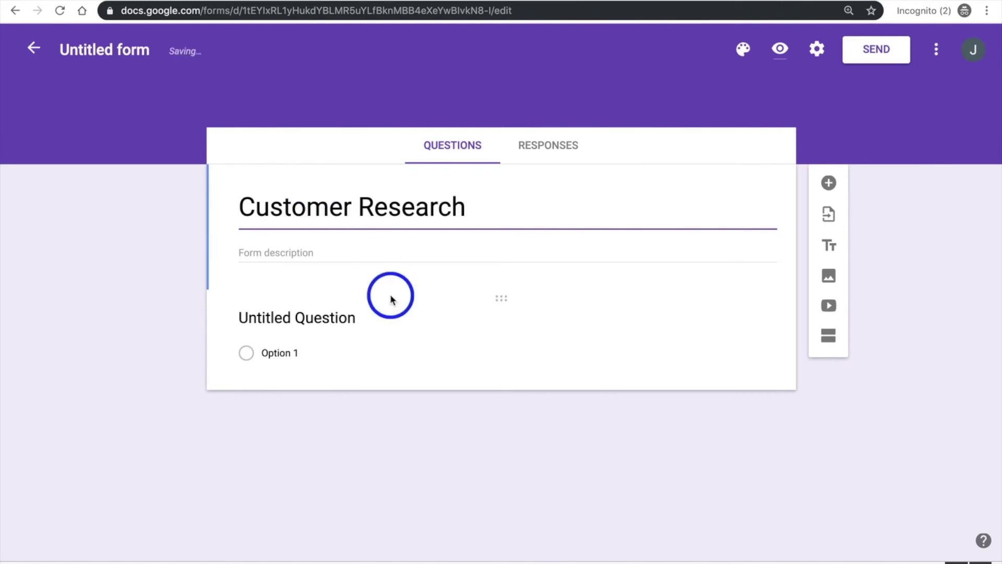
Enter the first question text 'I get my industry news from:'.
{"action": "left_click", "coordinate": [313, 316]}
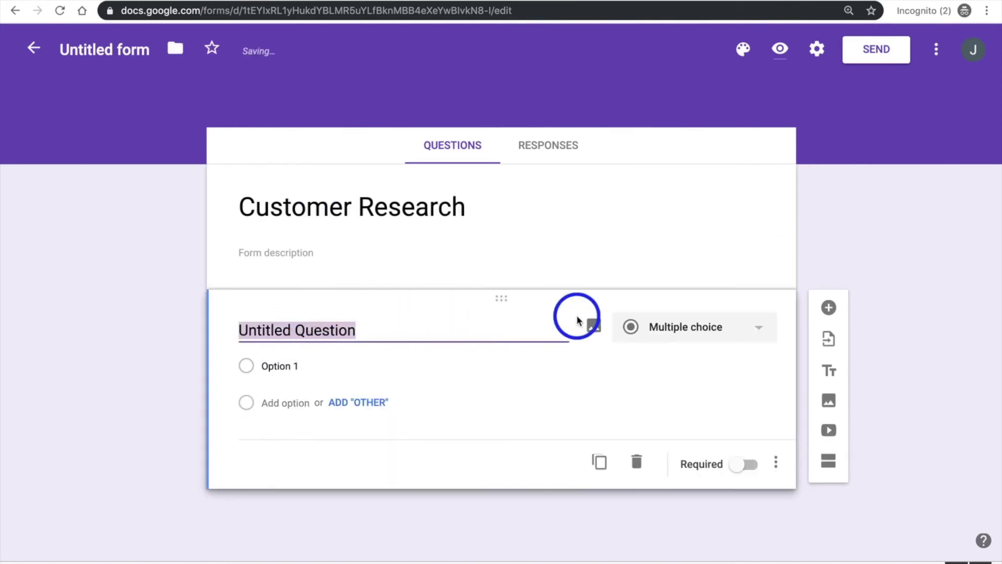
{"action": "type", "text": "I "}
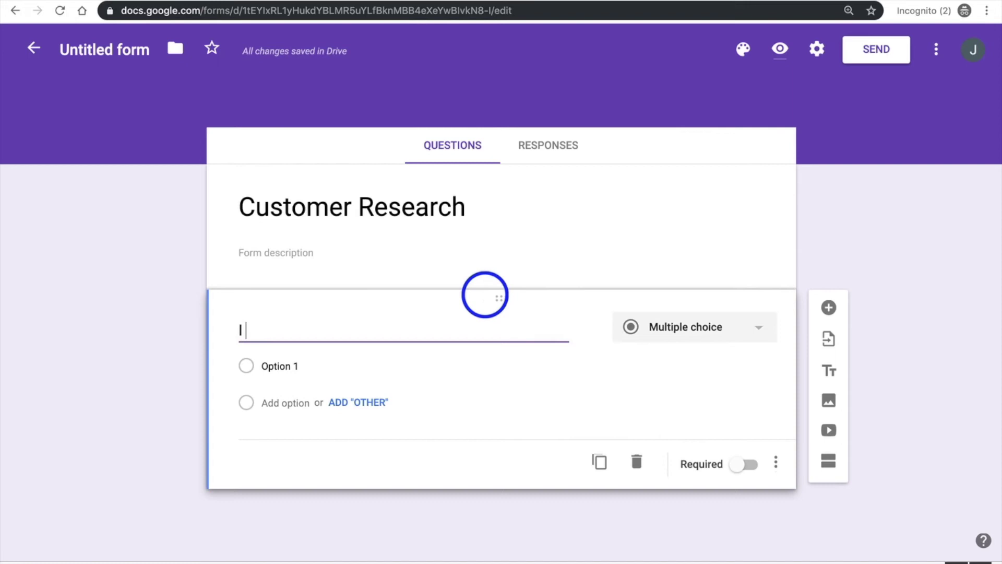
{"action": "type", "text": "get my indursty"}
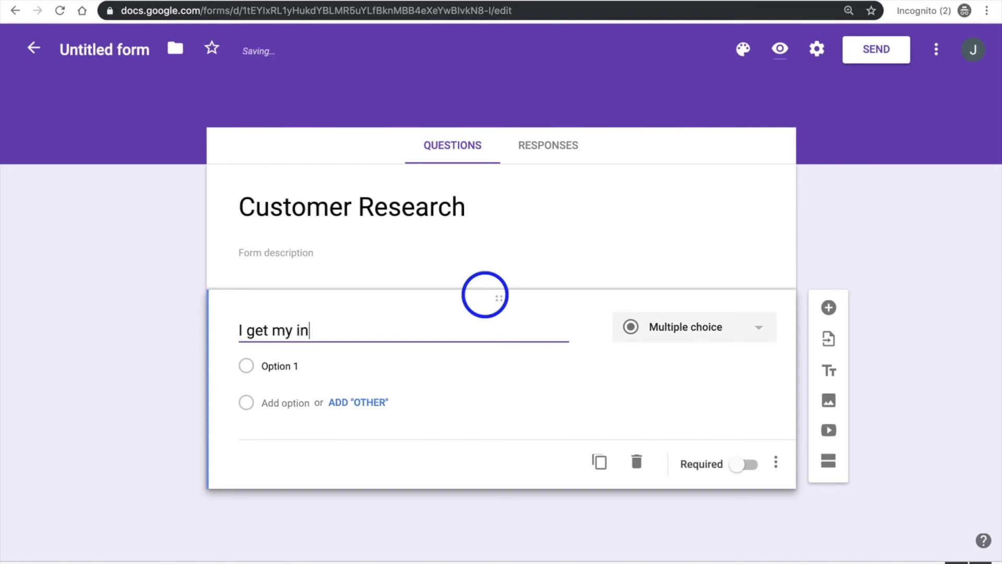
{"action": "key", "text": "BackSpace"}
{"action": "key", "text": "BackSpace"}
{"action": "key", "text": "BackSpace"}
{"action": "key", "text": "BackSpace"}
{"action": "key", "text": "BackSpace"}
{"action": "key", "text": "BackSpace"}
{"action": "key", "text": "BackSpace"}
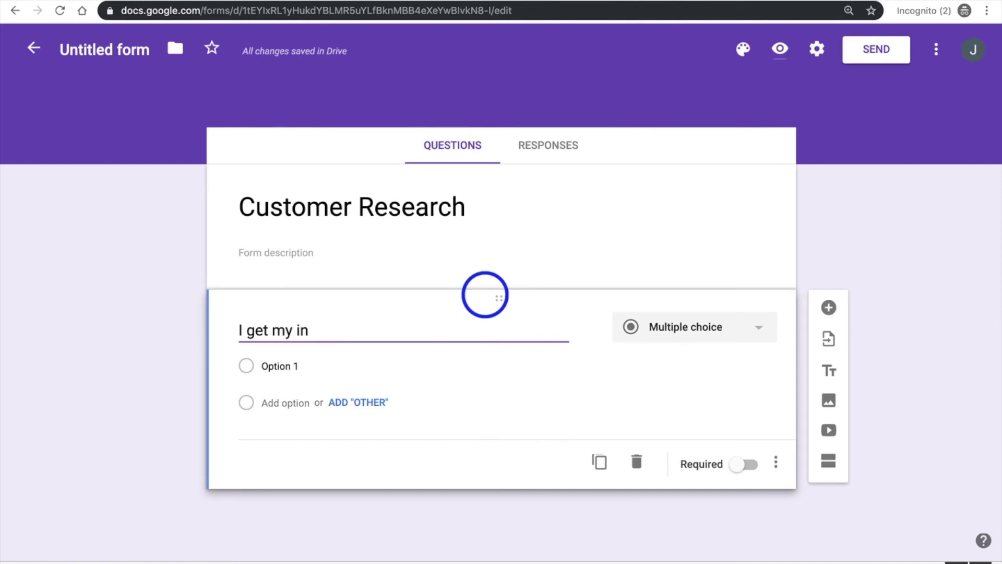
{"action": "type", "text": "dustry n"}
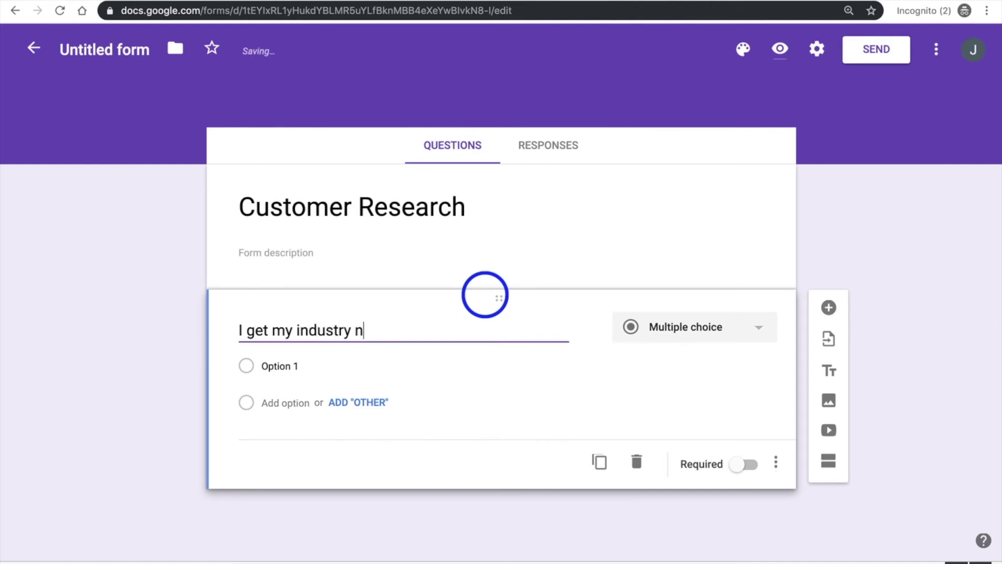
{"action": "type", "text": "rew from:"}
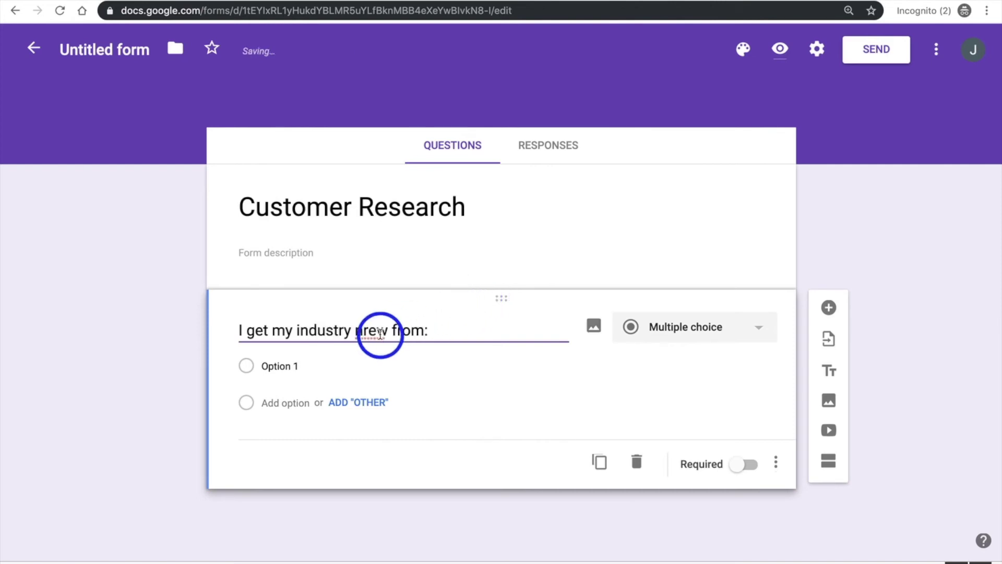
{"action": "left_click", "coordinate": [381, 333]}
{"action": "key", "text": "BackSpace"}
{"action": "key", "text": "BackSpace"}
{"action": "key", "text": "BackSpace"}
{"action": "type", "text": "ew"}
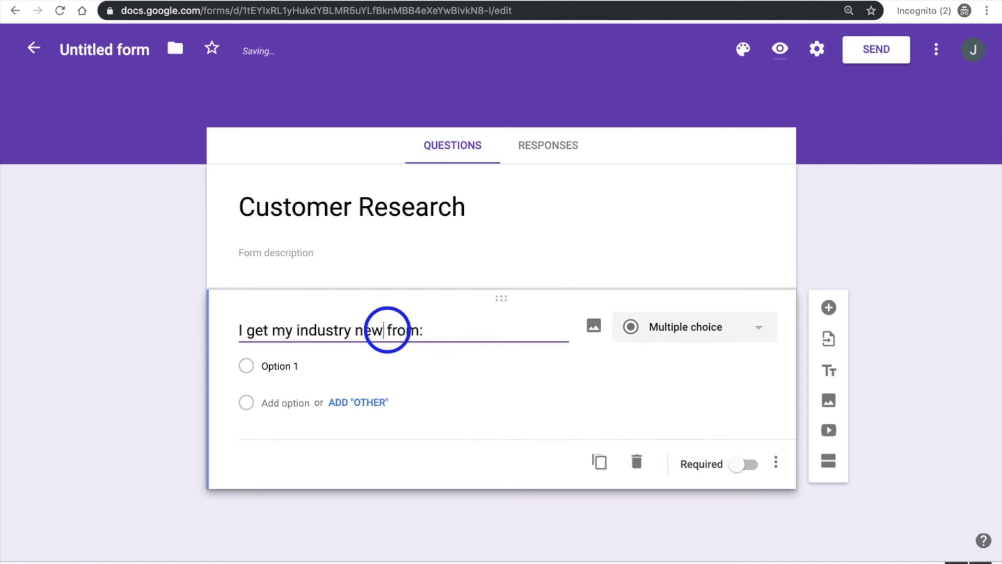
{"action": "type", "text": "s"}
{"action": "left_click", "coordinate": [459, 332]}
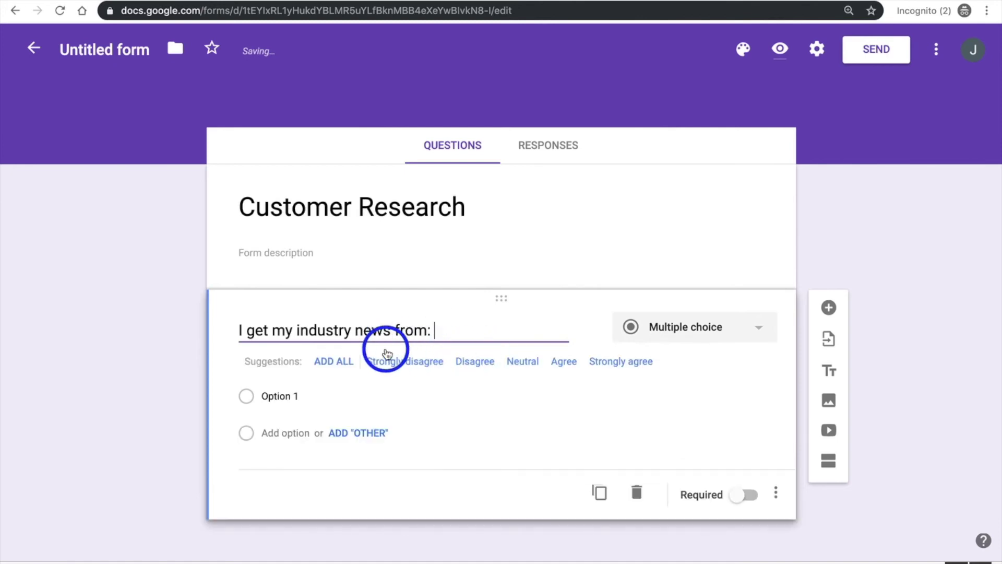
Try short answer and paragraph types, then settle on Multiple choice for the news question.
{"action": "left_click", "coordinate": [687, 329]}
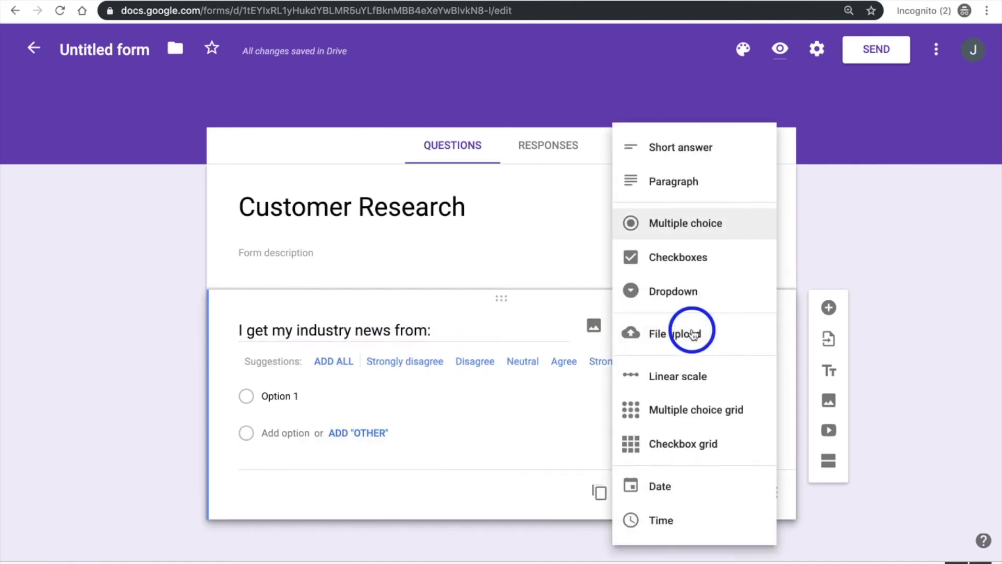
{"action": "left_click", "coordinate": [672, 163]}
{"action": "left_click", "coordinate": [687, 330]}
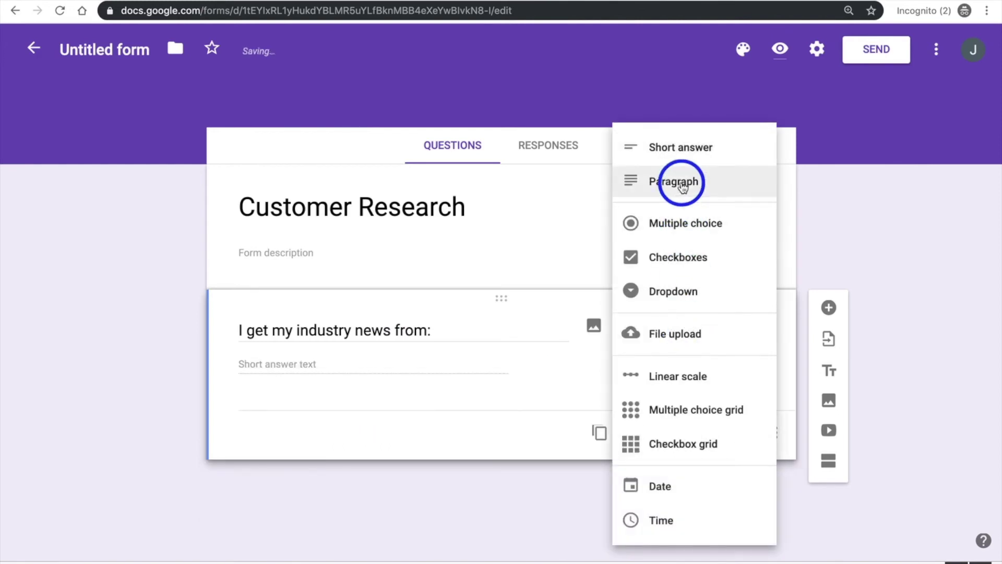
{"action": "left_click", "coordinate": [682, 187]}
{"action": "left_click", "coordinate": [696, 331]}
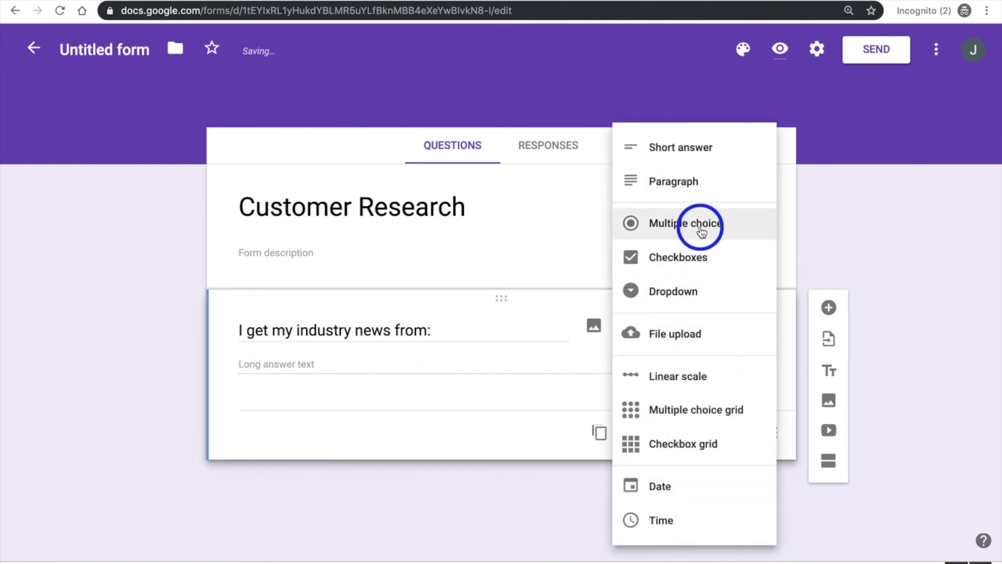
{"action": "left_click", "coordinate": [701, 230]}
Give the news question a Google.com option and an Other option, then add a second question.
{"action": "left_click", "coordinate": [358, 363]}
{"action": "type", "text": "C"}
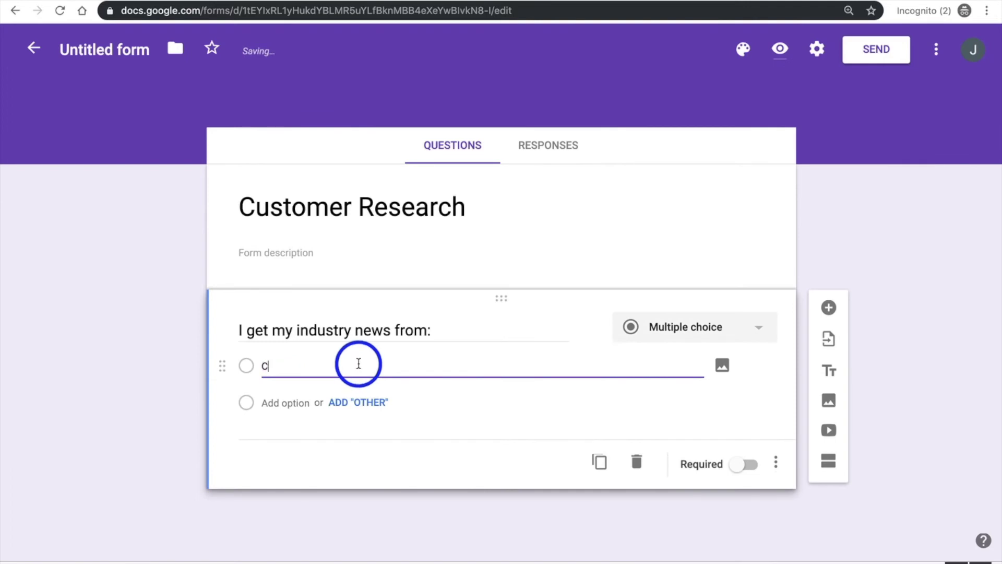
{"action": "key", "text": "BackSpace"}
{"action": "type", "text": "Google.com"}
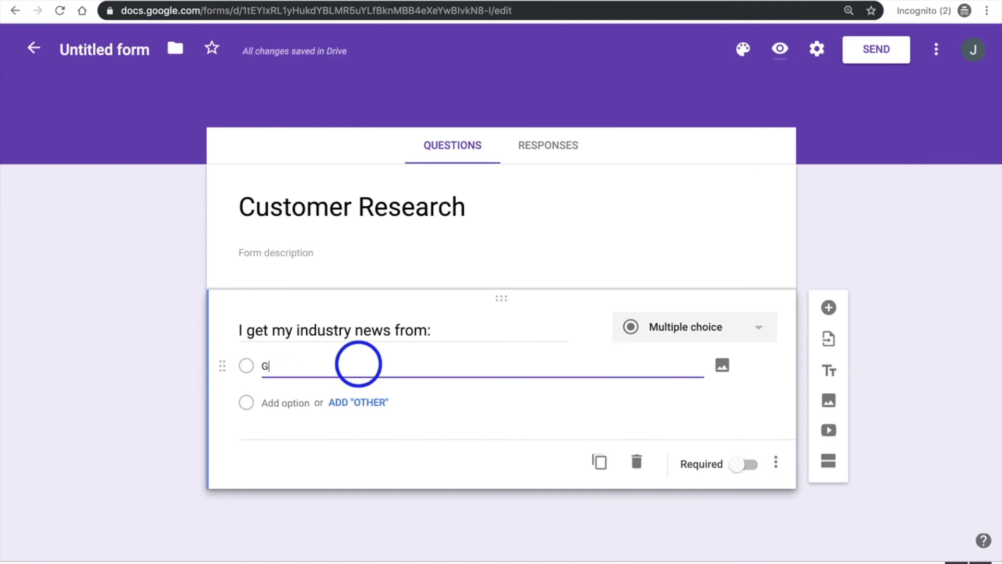
{"action": "left_click", "coordinate": [362, 403]}
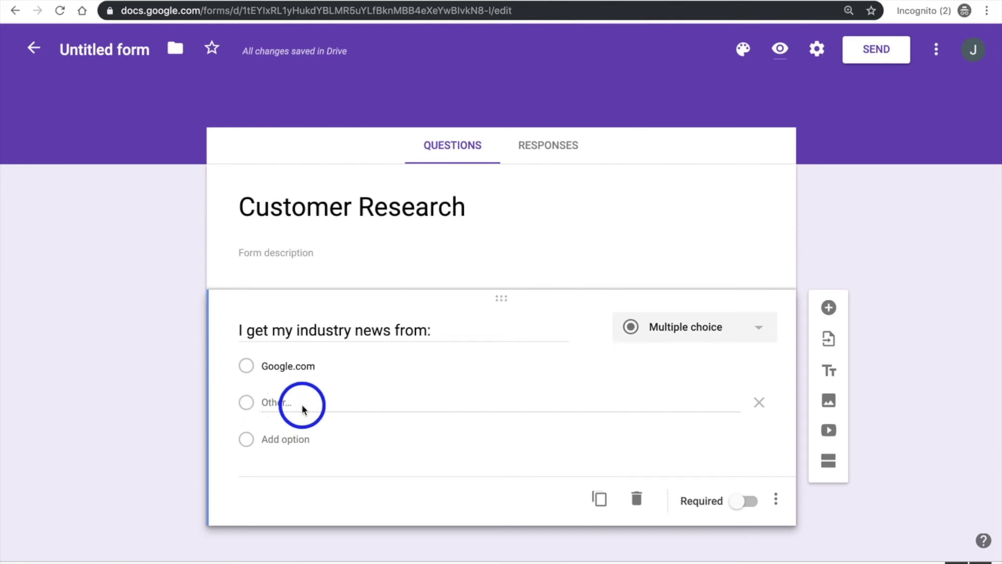
{"action": "triple_click", "coordinate": [387, 334]}
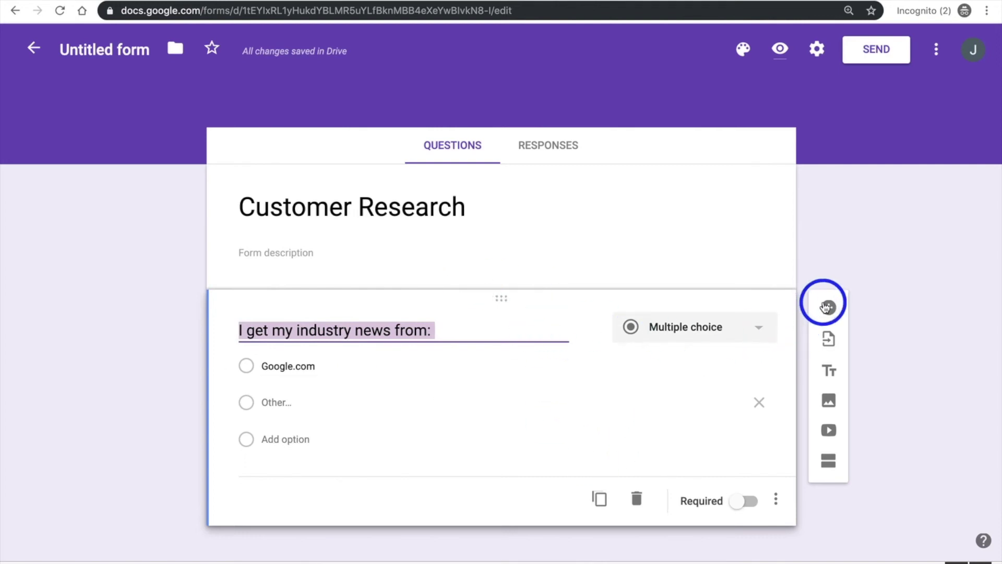
{"action": "left_click", "coordinate": [825, 308]}
Enter the question 'I read these blogs', make it Checkboxes, with option 'Industry blog 1'.
{"action": "type", "text": "I read "}
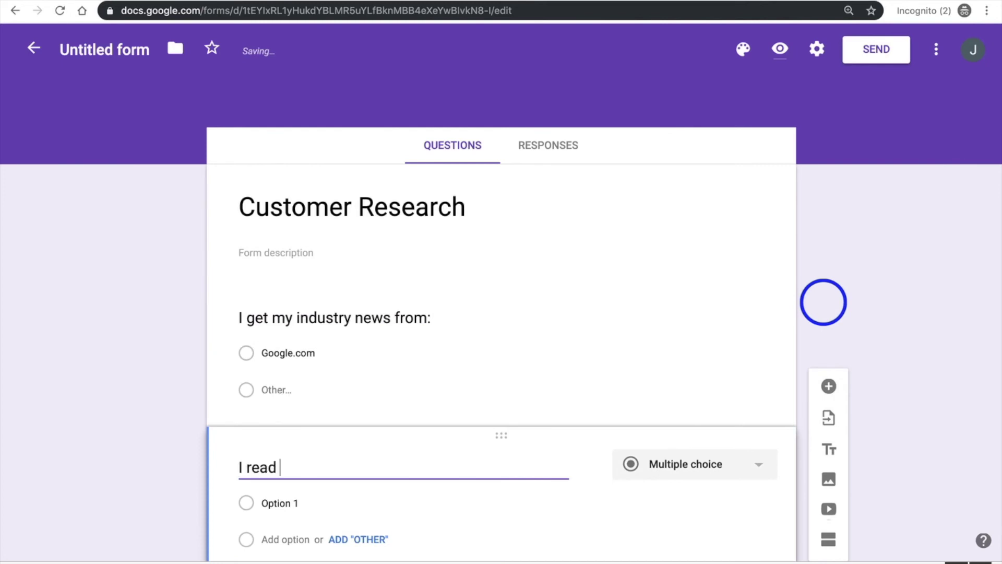
{"action": "type", "text": "these bnlog"}
{"action": "key", "text": "BackSpace"}
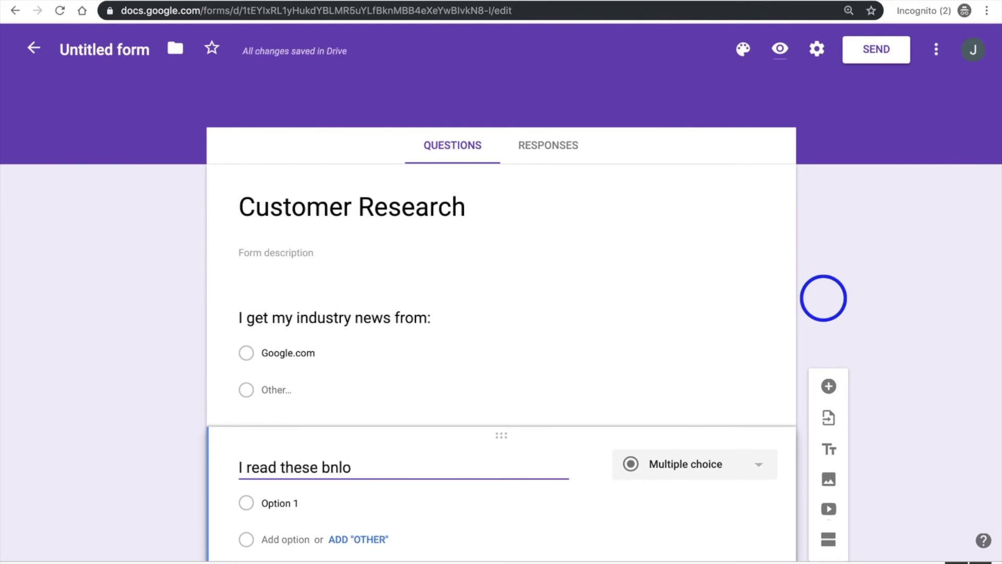
{"action": "key", "text": "BackSpace"}
{"action": "key", "text": "BackSpace"}
{"action": "key", "text": "BackSpace"}
{"action": "type", "text": "logs"}
{"action": "left_click", "coordinate": [747, 462]}
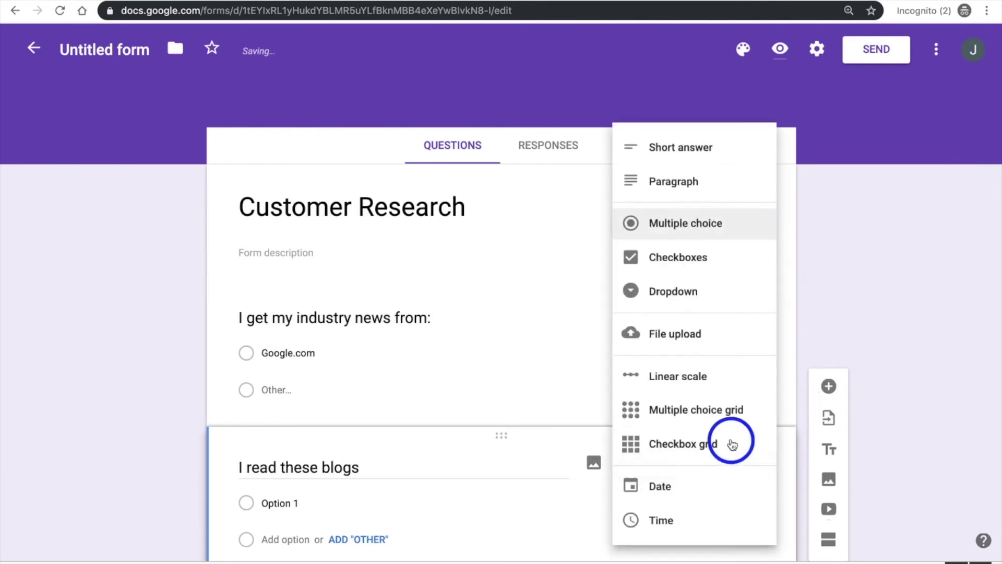
{"action": "left_click", "coordinate": [699, 266]}
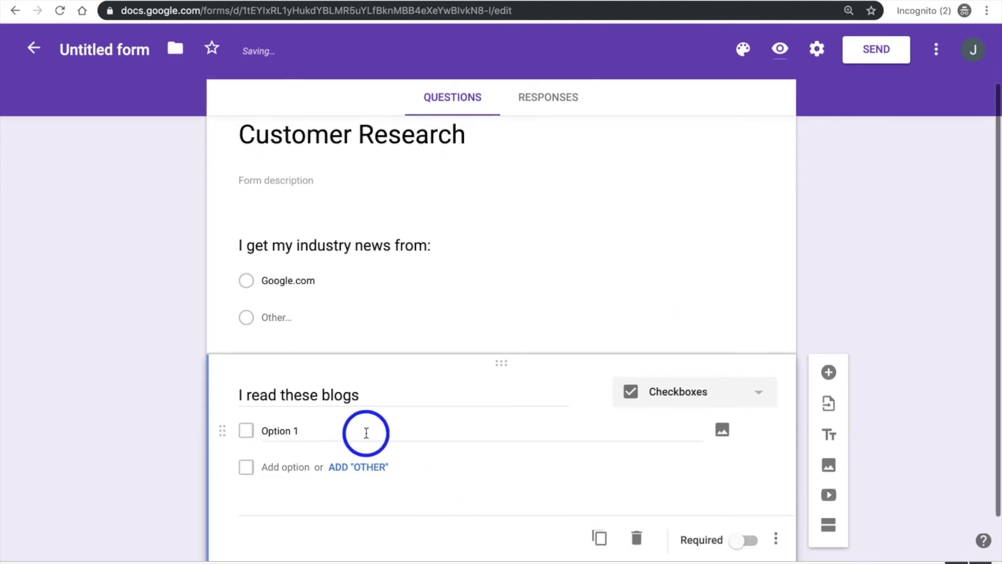
{"action": "left_click", "coordinate": [366, 432]}
{"action": "type", "text": "In"}
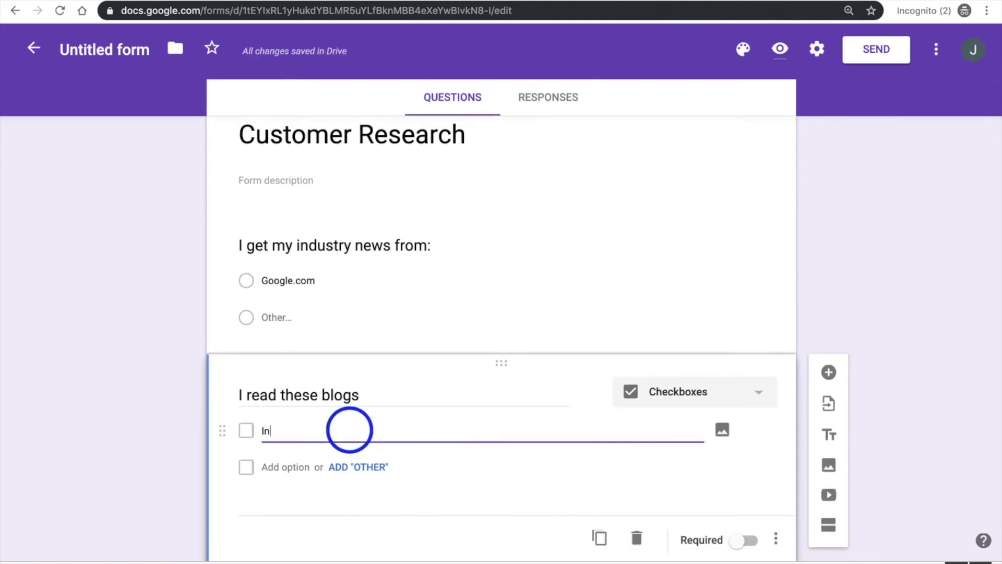
{"action": "type", "text": "dustry blog 1"}
{"action": "scroll", "coordinate": [501, 421], "scroll_direction": "down", "scroll_amount": 1}
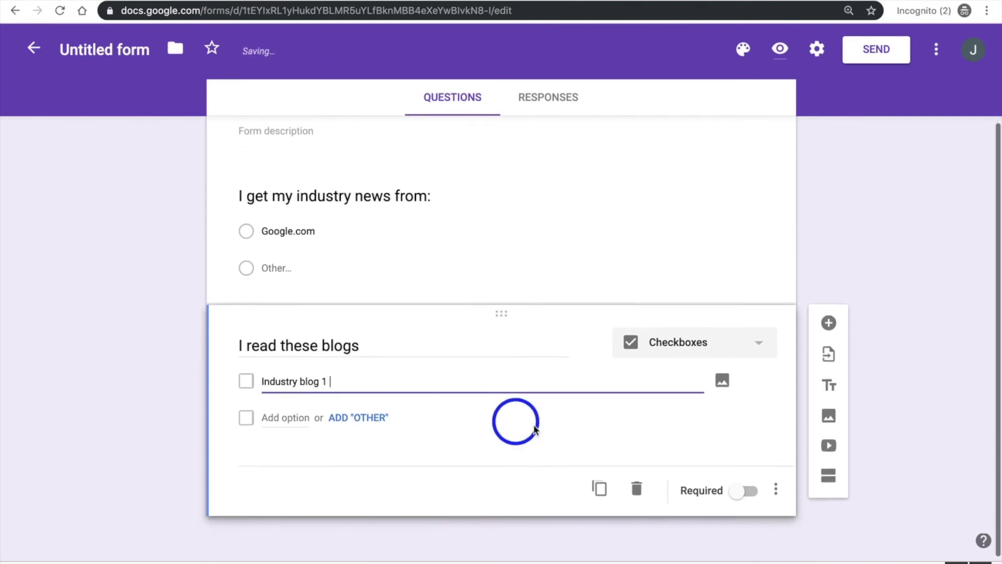
{"action": "scroll", "coordinate": [596, 408], "scroll_direction": "down", "scroll_amount": 1}
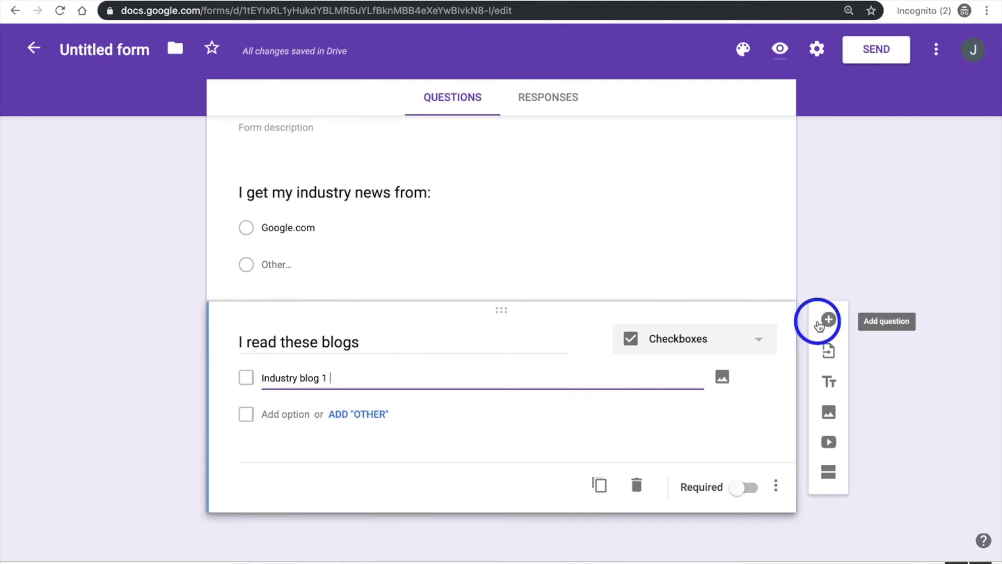
{"action": "left_click", "coordinate": [828, 319]}
Enter 'I love these podcasts:' as the third question, then bring up the Send form dialog.
{"action": "type", "text": "I l"}
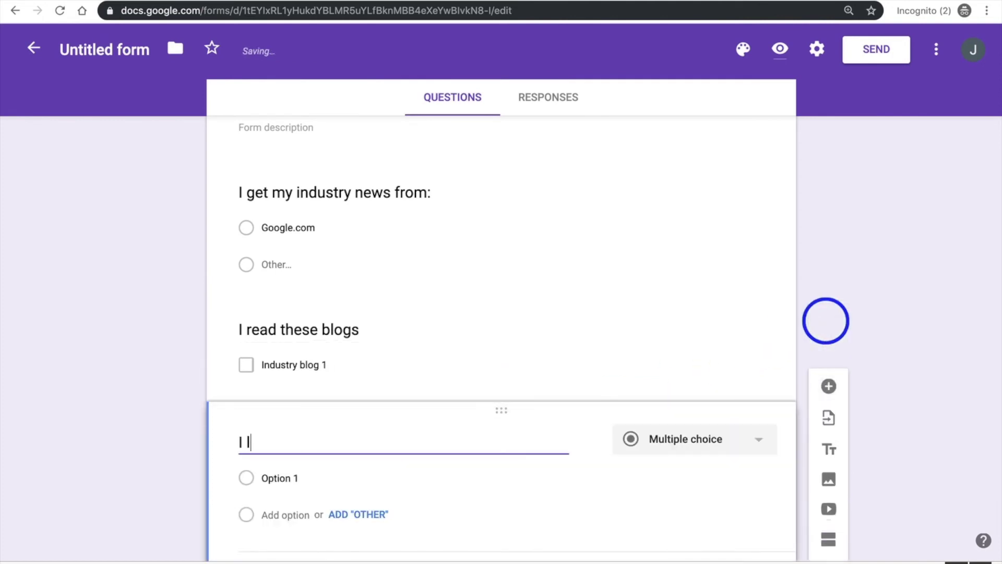
{"action": "type", "text": "ove these podcasts:"}
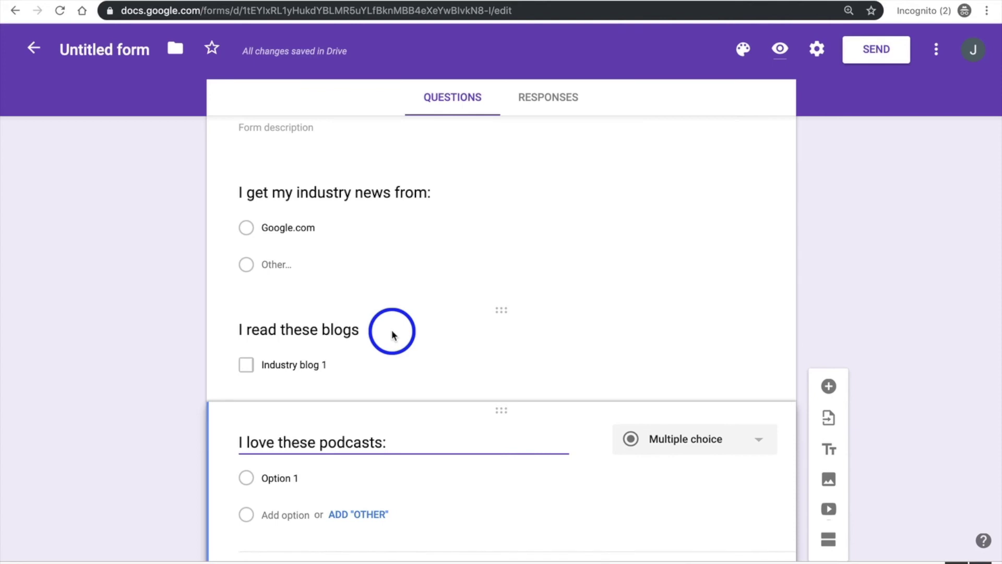
{"action": "scroll", "coordinate": [391, 330], "scroll_direction": "up", "scroll_amount": 1}
{"action": "scroll", "coordinate": [392, 332], "scroll_direction": "up", "scroll_amount": 3}
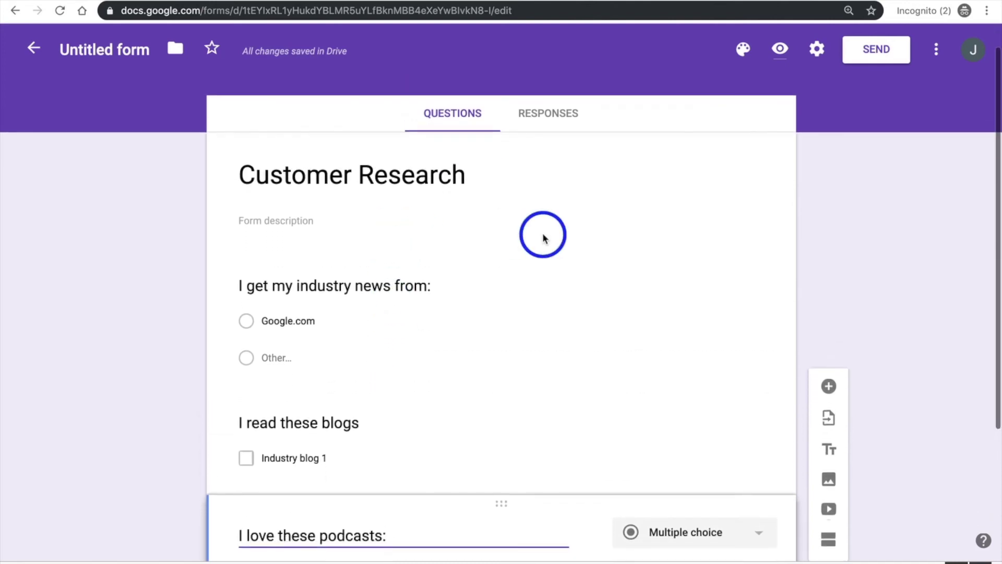
{"action": "scroll", "coordinate": [544, 233], "scroll_direction": "up", "scroll_amount": 1}
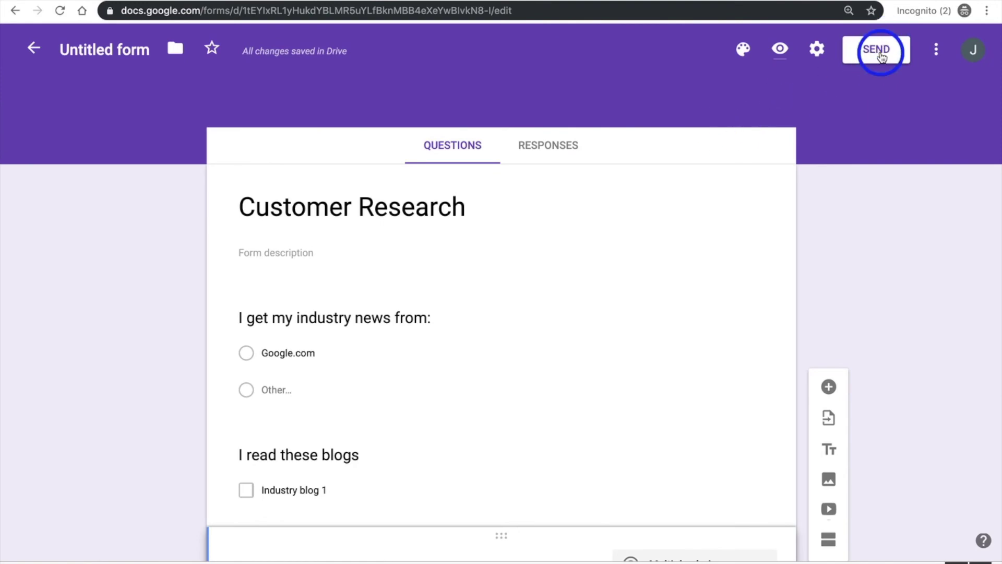
{"action": "left_click", "coordinate": [881, 56]}
{"action": "left_click", "coordinate": [481, 168]}
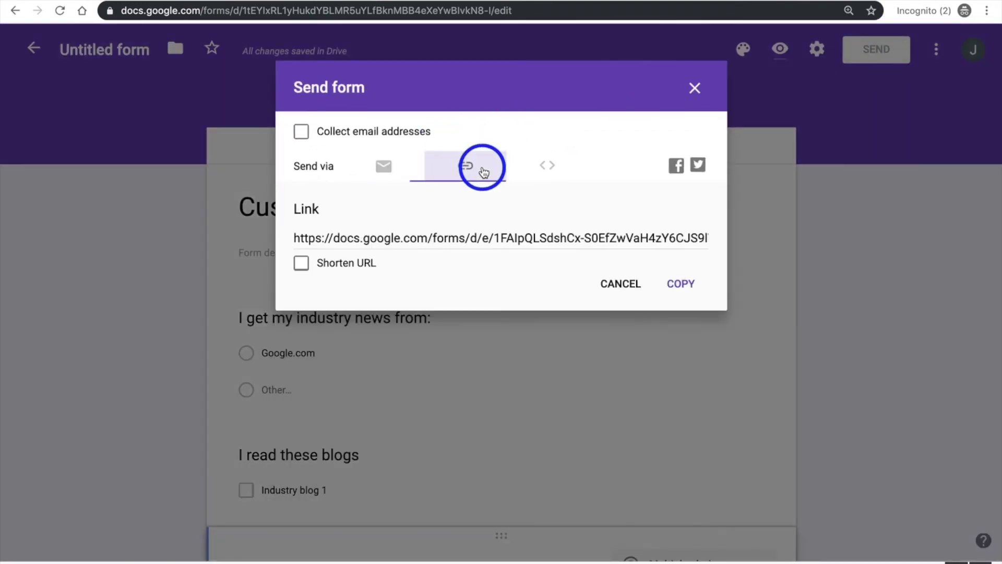
{"action": "left_click", "coordinate": [448, 239]}
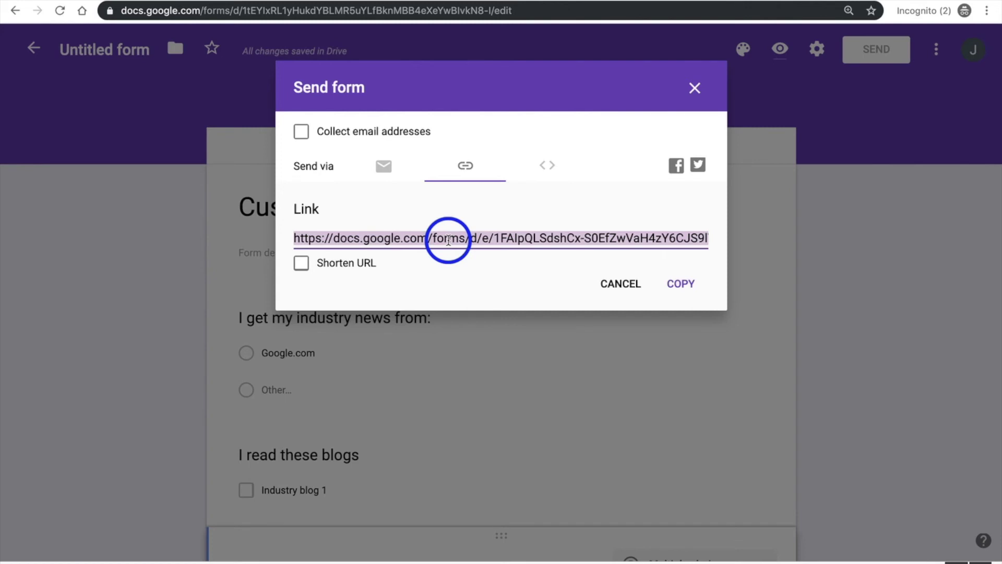
{"action": "left_click", "coordinate": [634, 286]}
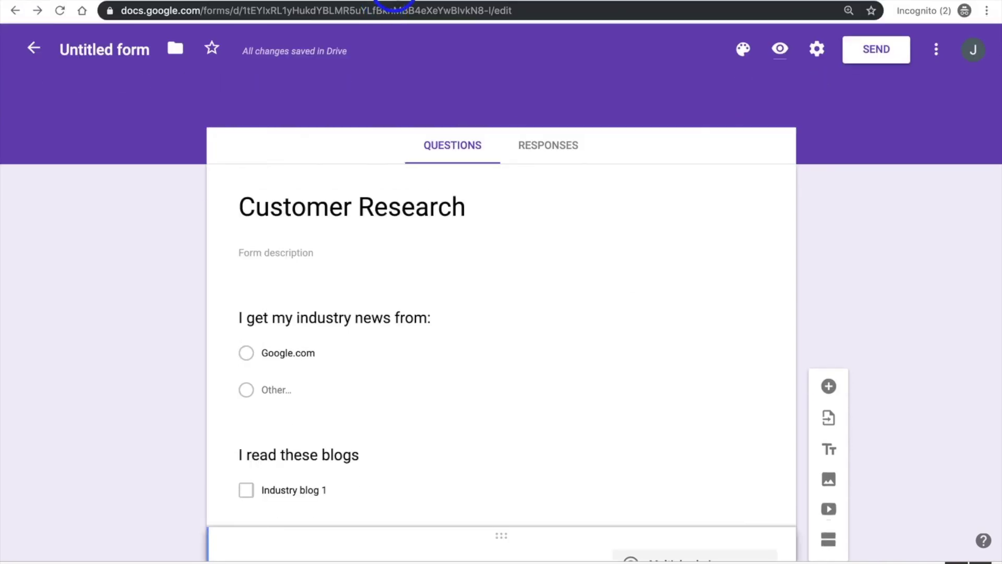
{"action": "left_click", "coordinate": [394, 2]}
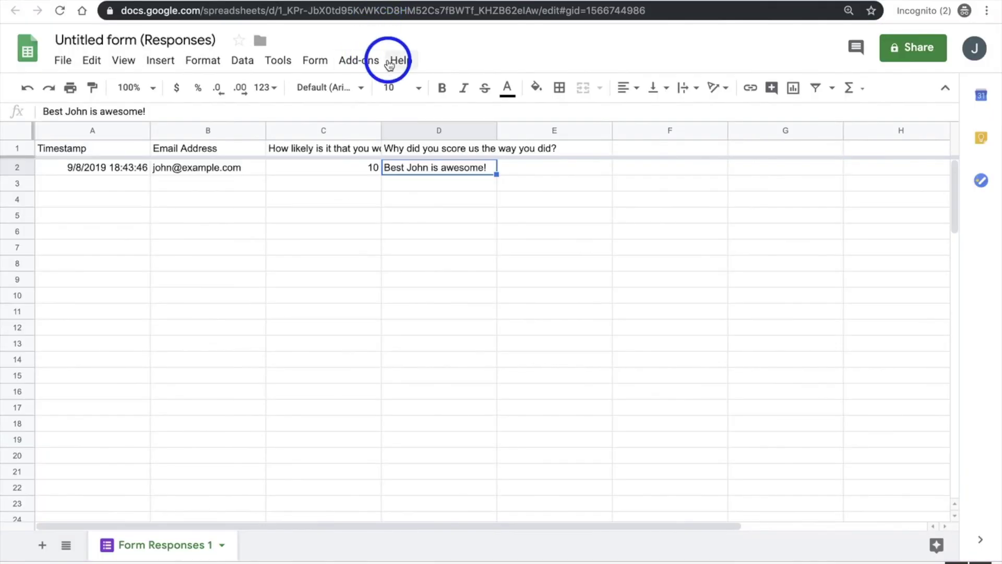
Go to the Zapier website and sign up with the Google account.
{"action": "left_click", "coordinate": [503, 4]}
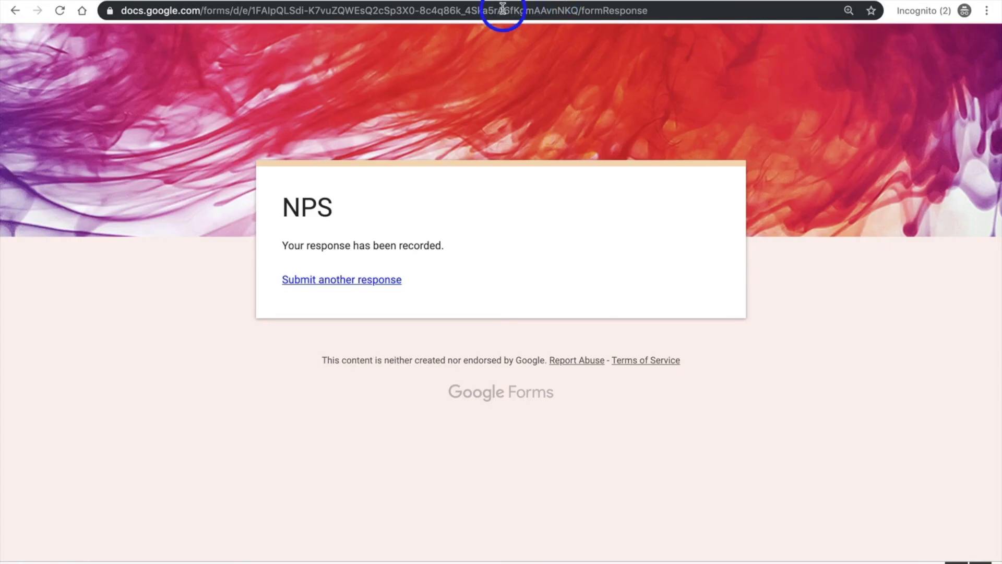
{"action": "type", "text": "zapier"}
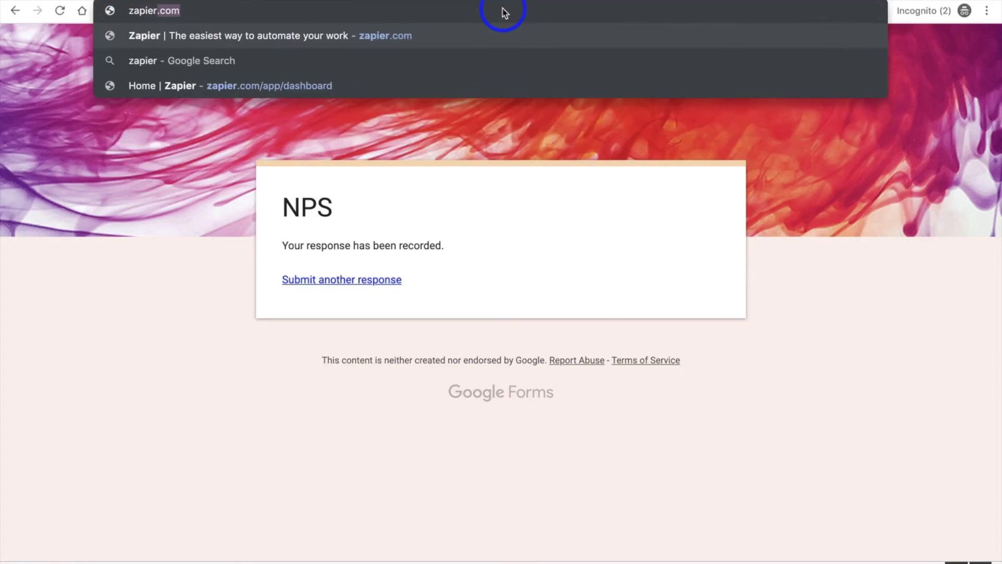
{"action": "key", "text": "Return"}
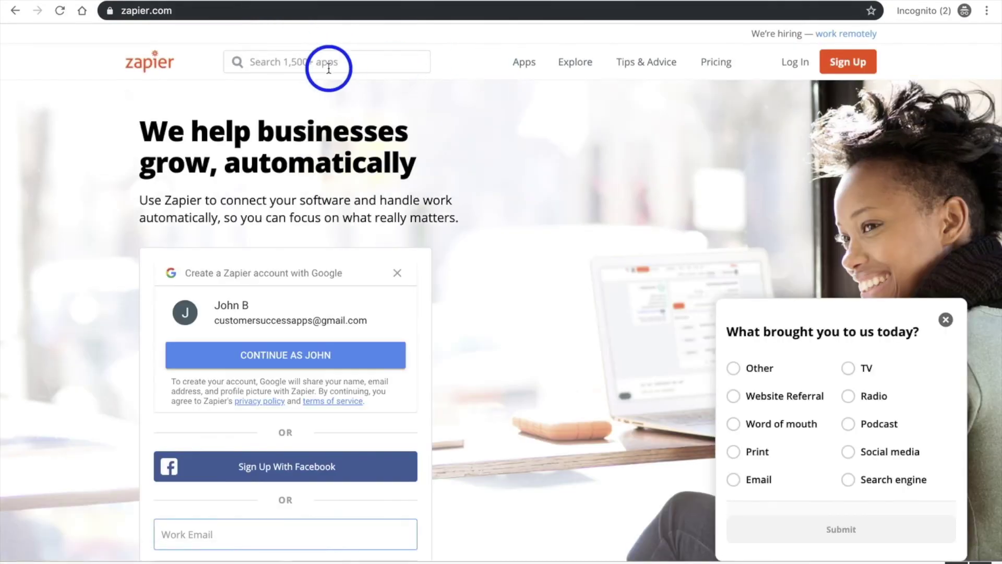
{"action": "left_click", "coordinate": [272, 351]}
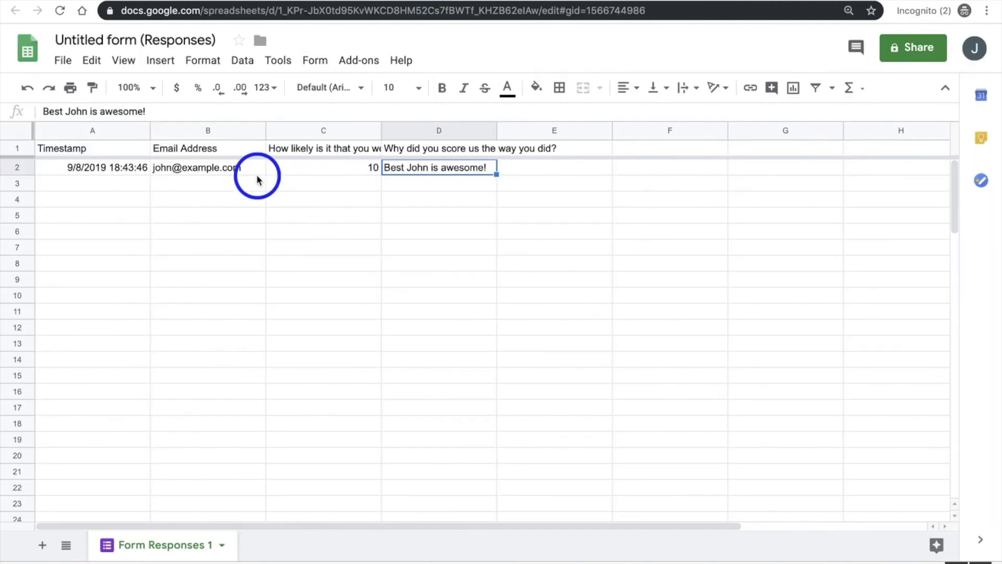
Rename the responses spreadsheet to 'NPS'.
{"action": "left_click", "coordinate": [125, 32]}
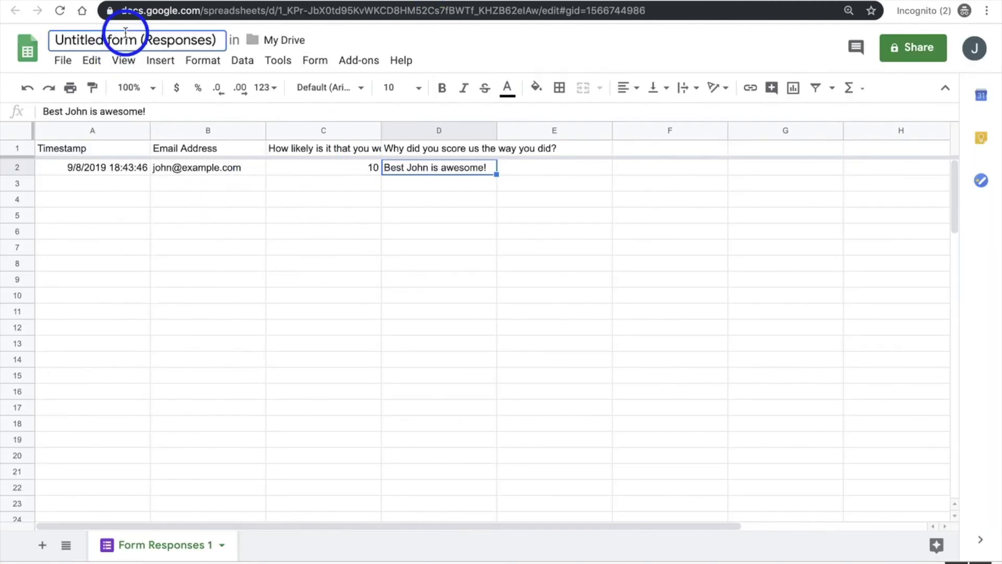
{"action": "key", "text": "ctrl+a"}
{"action": "type", "text": "NPS"}
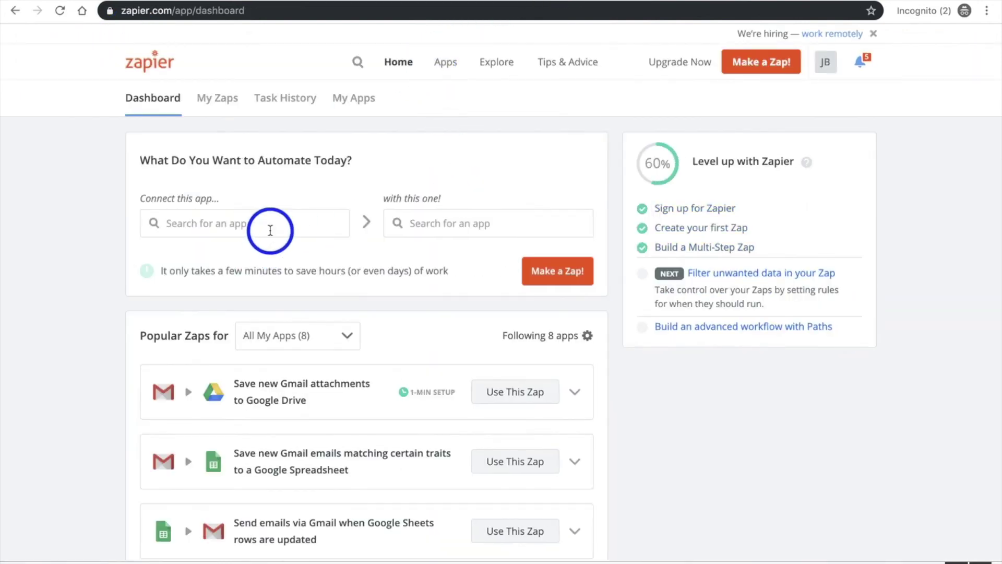
{"action": "left_click", "coordinate": [271, 224]}
On the Zapier dashboard, connect Google Sheets with Gmail and bring up the Sheets trigger list.
{"action": "type", "text": "s"}
{"action": "left_click", "coordinate": [241, 252]}
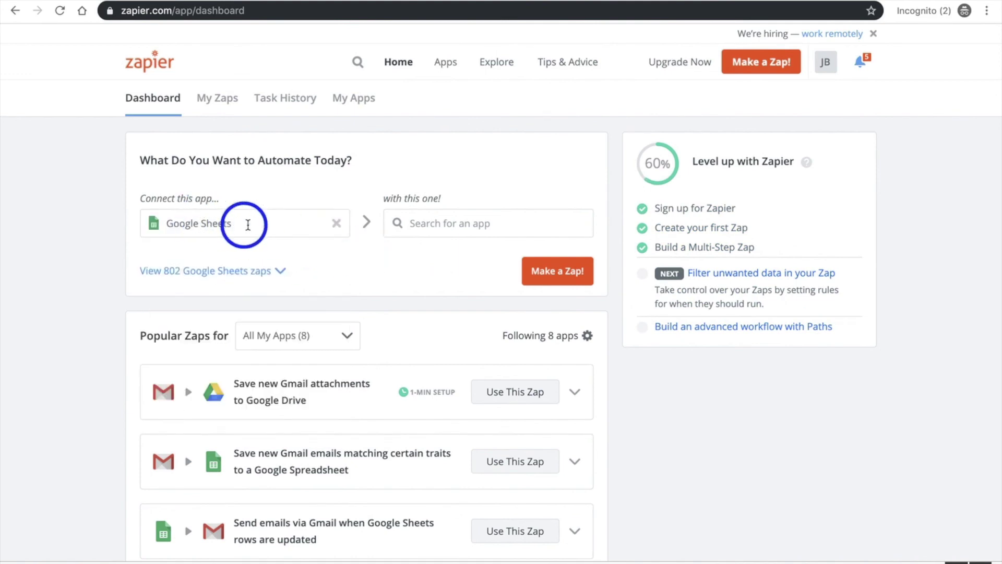
{"action": "left_click", "coordinate": [461, 224]}
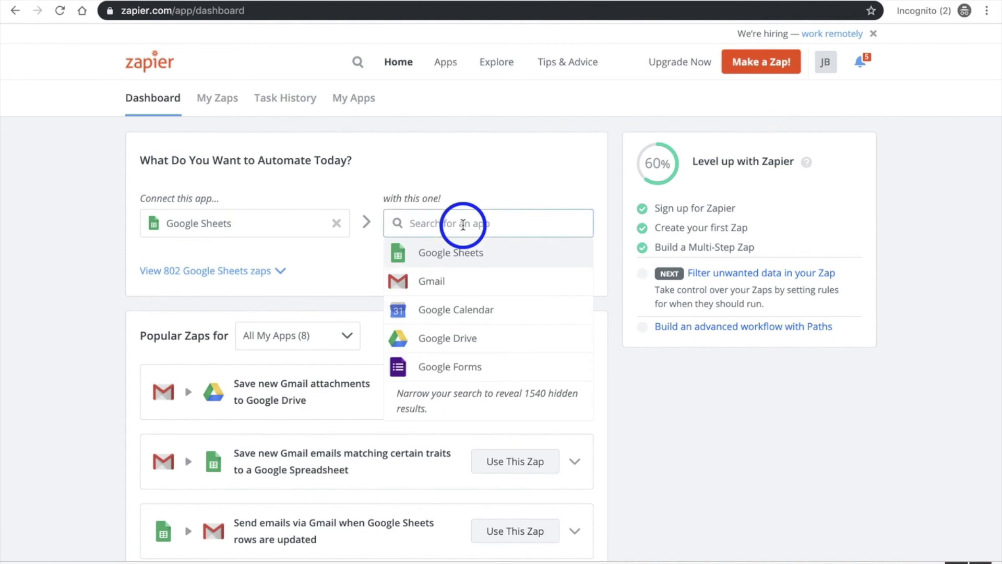
{"action": "type", "text": "g"}
{"action": "left_click", "coordinate": [450, 276]}
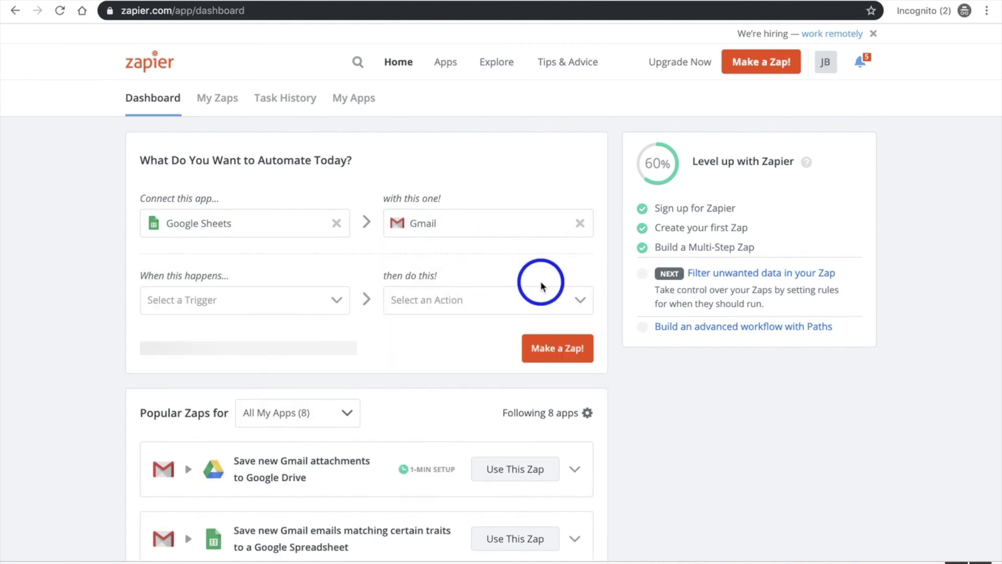
{"action": "left_click", "coordinate": [264, 301]}
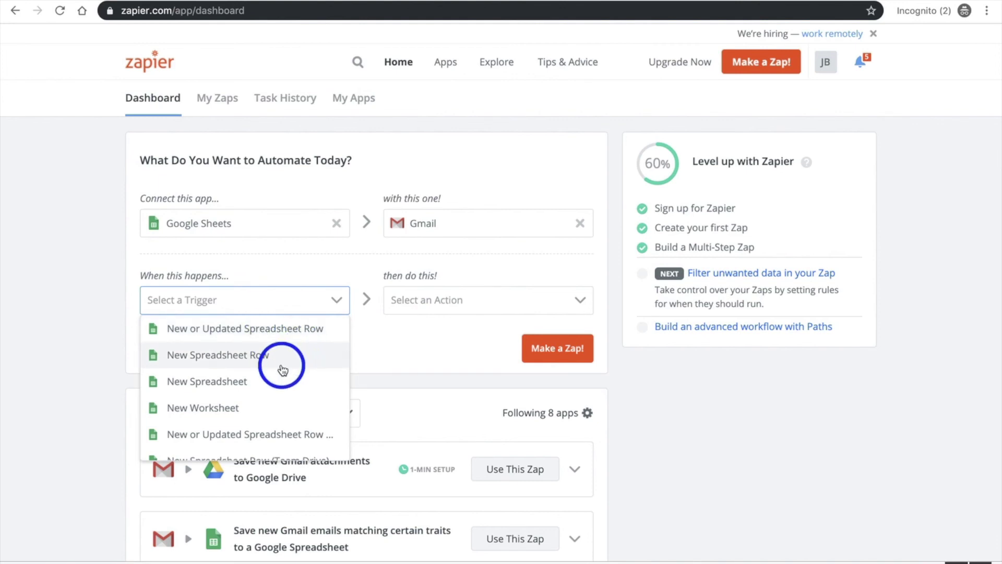
{"action": "scroll", "coordinate": [284, 403], "scroll_direction": "down", "scroll_amount": 2}
{"action": "scroll", "coordinate": [285, 363], "scroll_direction": "down", "scroll_amount": 2}
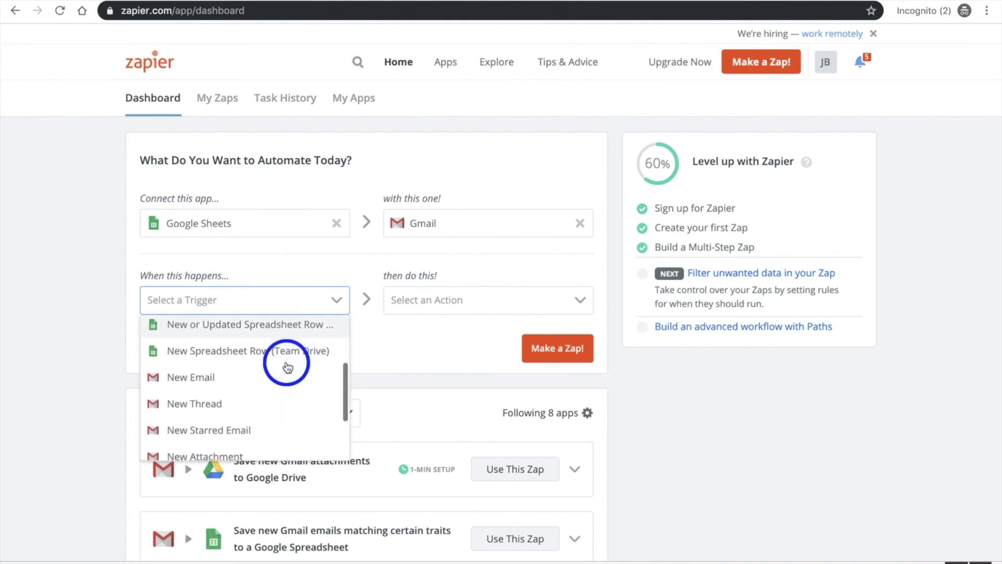
{"action": "scroll", "coordinate": [286, 359], "scroll_direction": "up", "scroll_amount": 4}
Create a zap triggered by New or Updated Spreadsheet Row that does Gmail Send Email.
{"action": "left_click", "coordinate": [281, 334]}
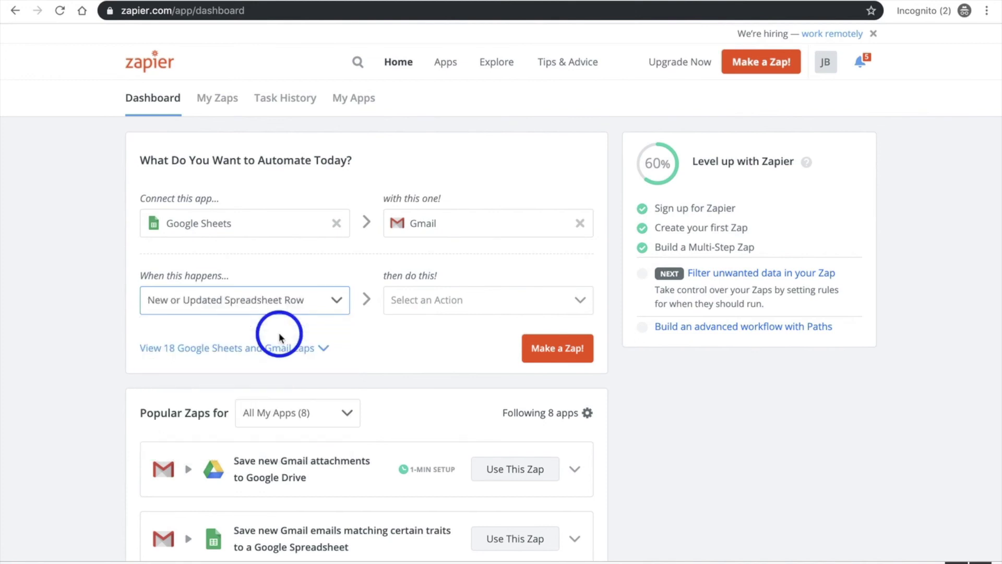
{"action": "left_click", "coordinate": [490, 312]}
{"action": "left_click", "coordinate": [490, 334]}
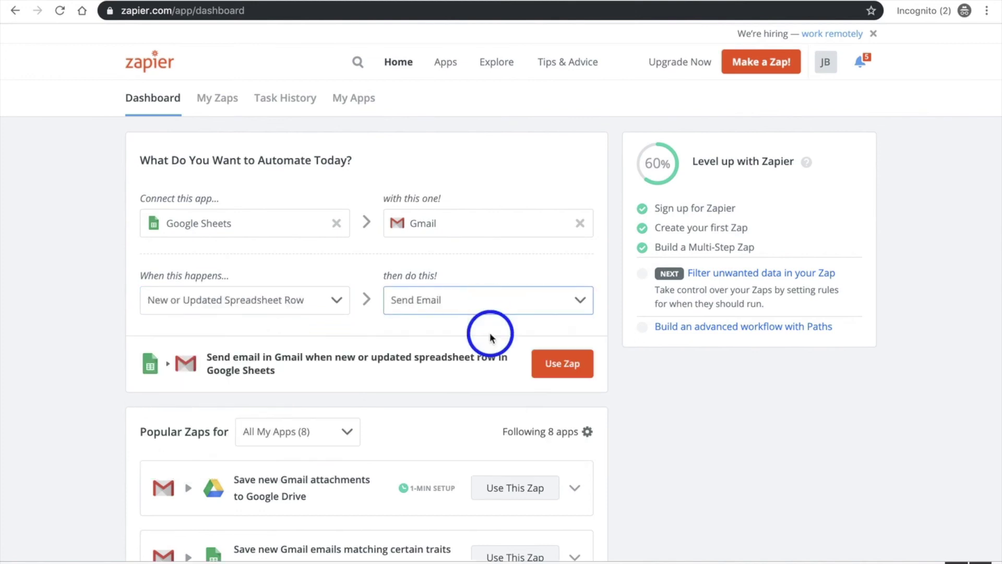
{"action": "left_click", "coordinate": [552, 371]}
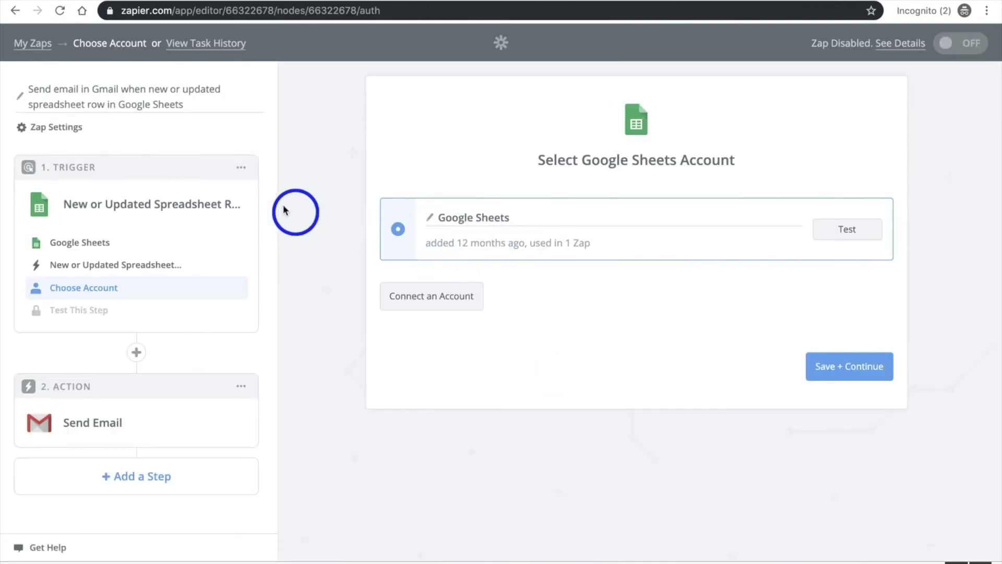
Connect a new Google Sheets account, grant Zapier access, and save it.
{"action": "left_click", "coordinate": [456, 313]}
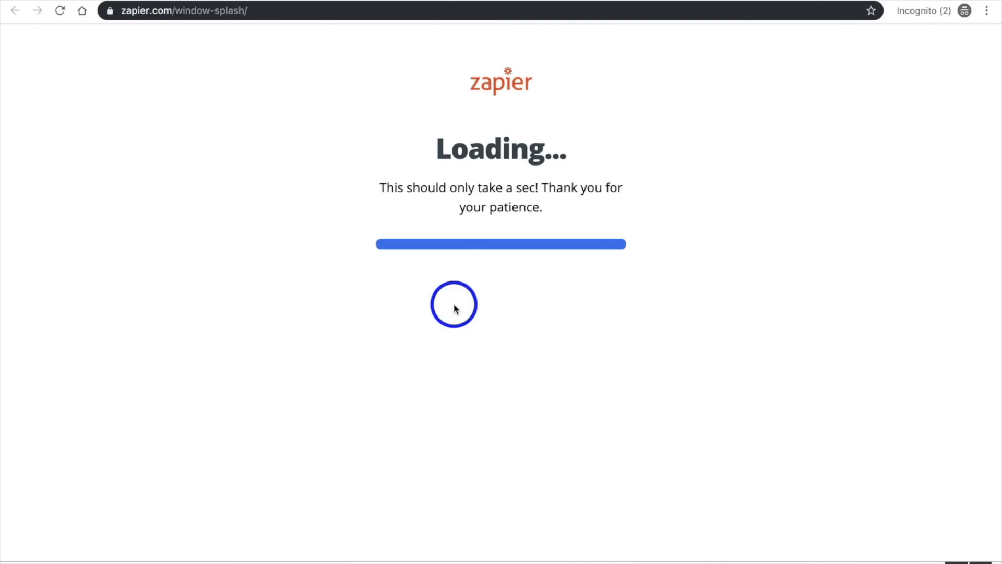
{"action": "left_click", "coordinate": [441, 267]}
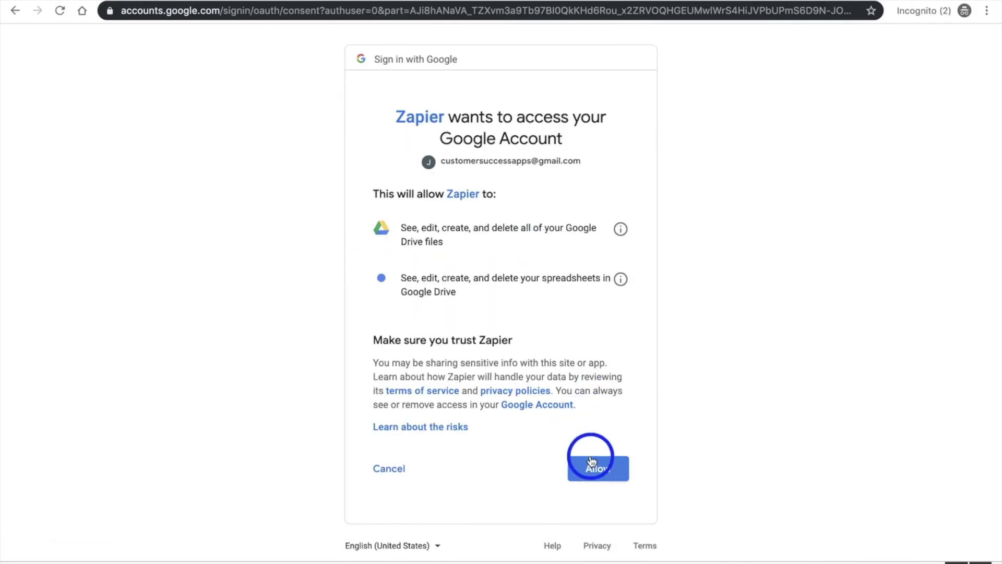
{"action": "left_click", "coordinate": [593, 467]}
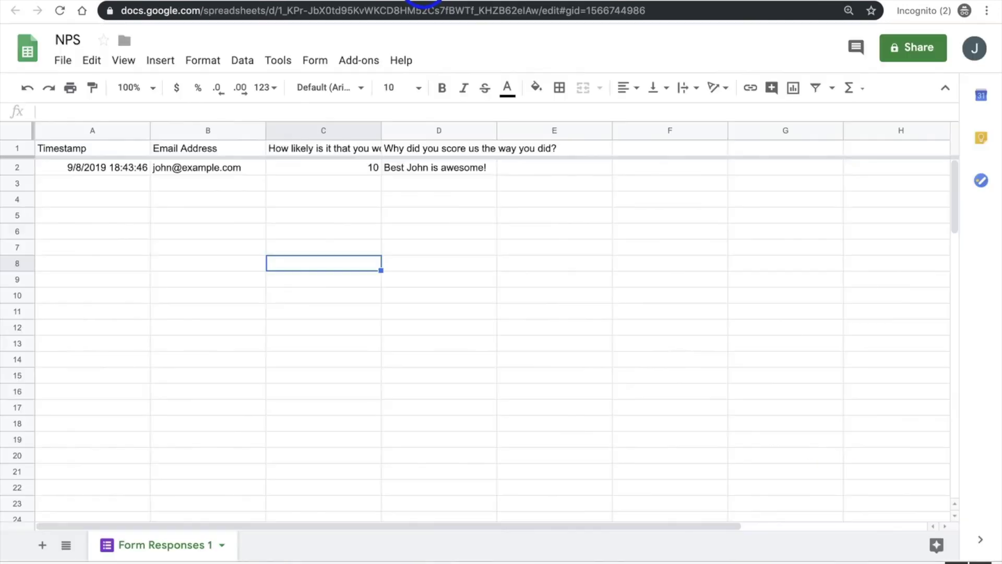
{"action": "left_click", "coordinate": [286, 173]}
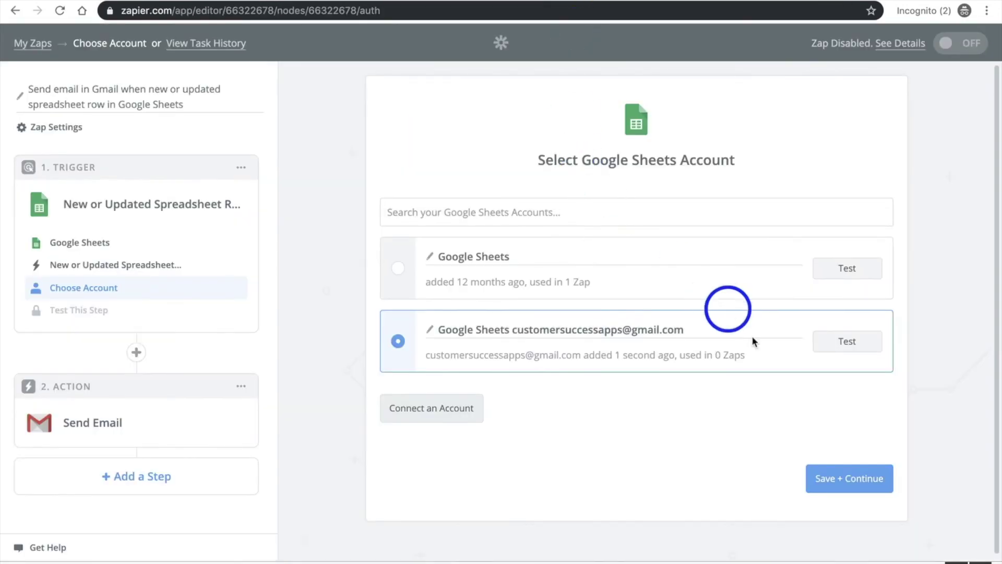
{"action": "left_click", "coordinate": [853, 476]}
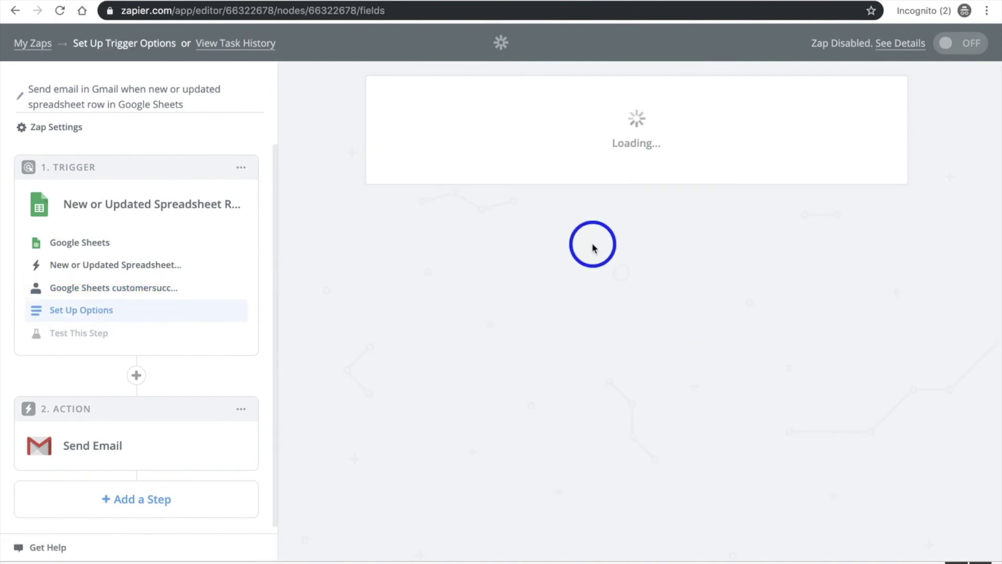
Point the trigger at the NPS spreadsheet's Form Responses 1 worksheet.
{"action": "scroll", "coordinate": [511, 251], "scroll_direction": "down", "scroll_amount": 1}
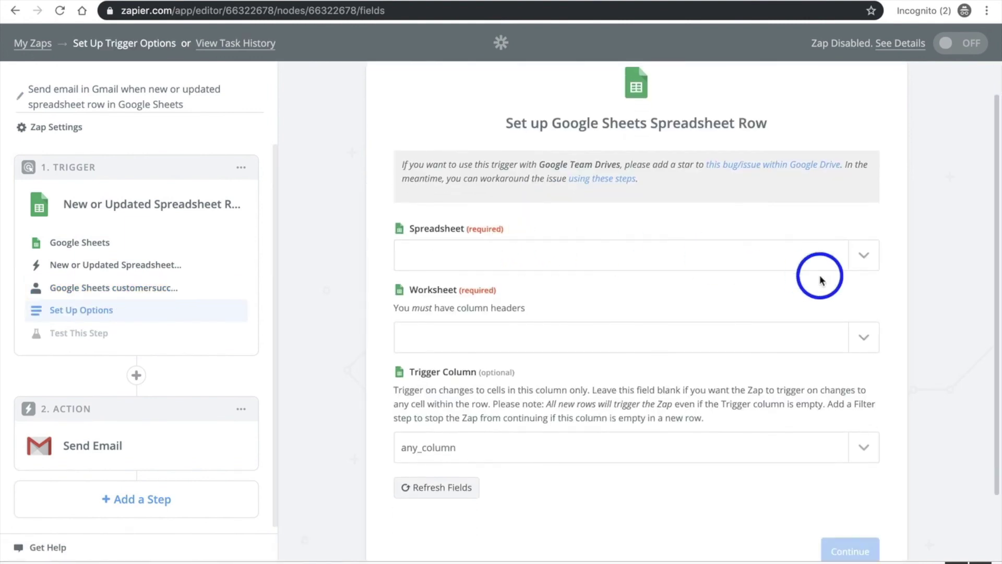
{"action": "left_click", "coordinate": [858, 257]}
{"action": "left_click", "coordinate": [550, 314]}
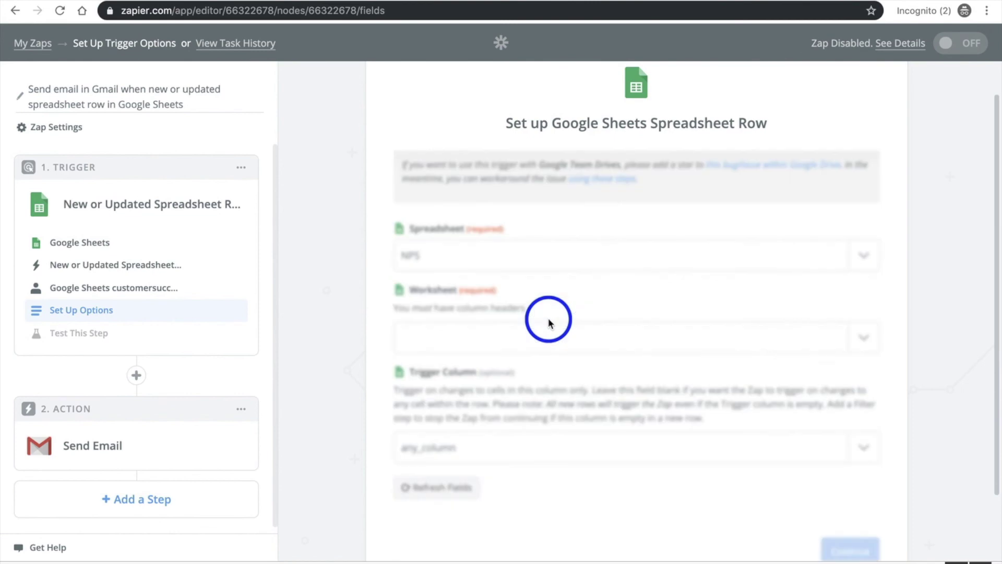
{"action": "left_click", "coordinate": [864, 338]}
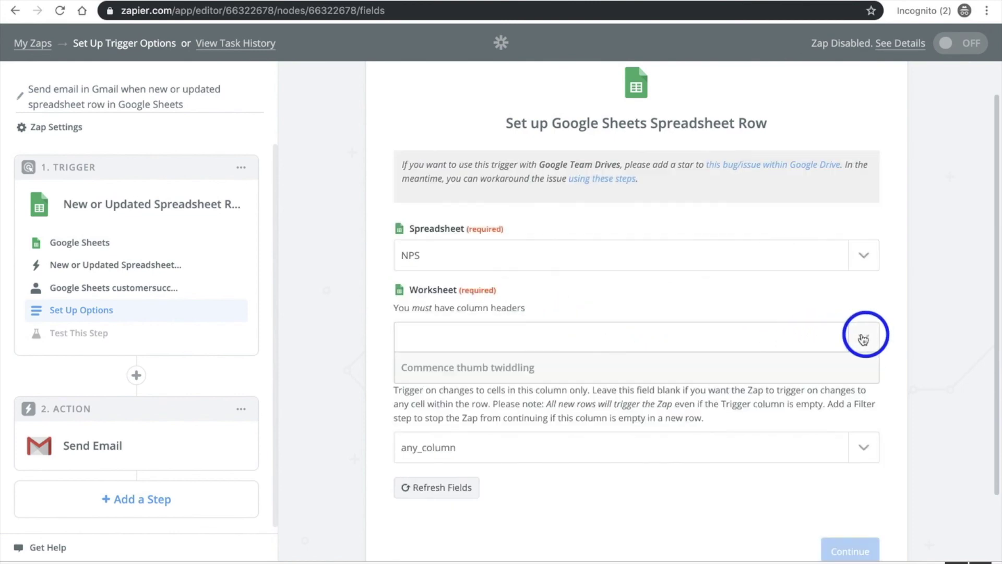
{"action": "left_click", "coordinate": [529, 398]}
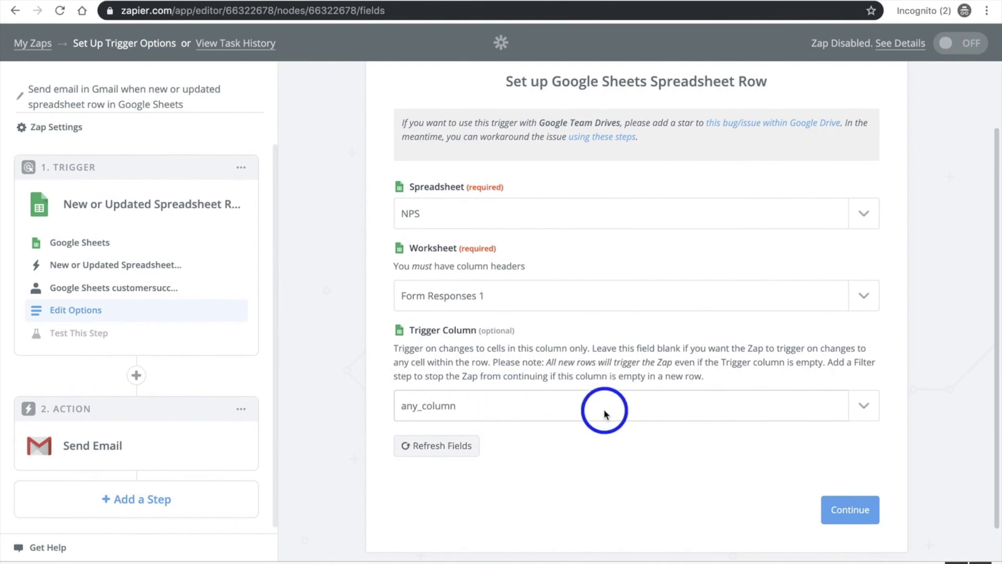
Set the trigger column to the recommendation-score question and accept the fetched sample row.
{"action": "left_click", "coordinate": [605, 405]}
{"action": "scroll", "coordinate": [686, 421], "scroll_direction": "down", "scroll_amount": 2}
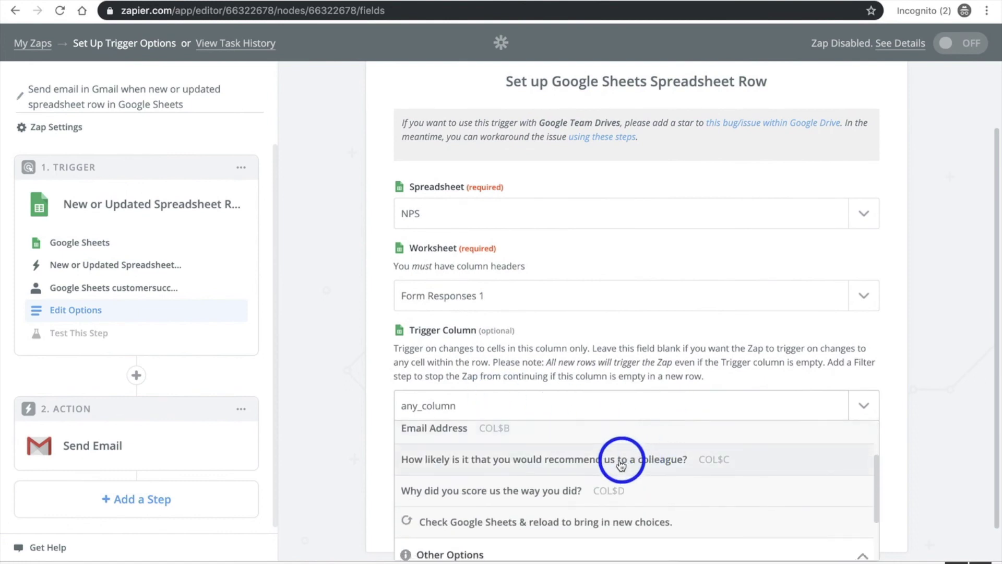
{"action": "left_click", "coordinate": [600, 471]}
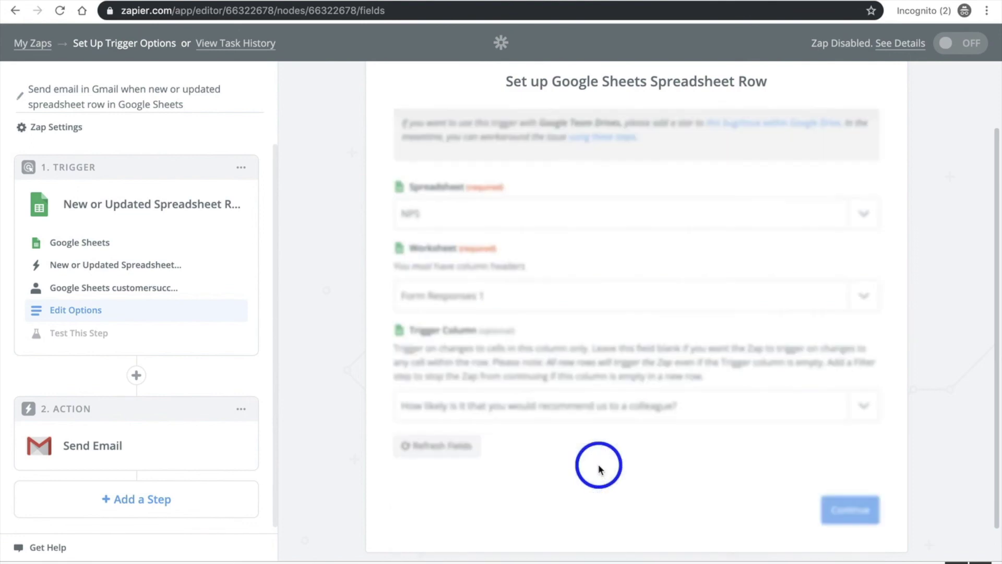
{"action": "scroll", "coordinate": [731, 470], "scroll_direction": "down", "scroll_amount": 1}
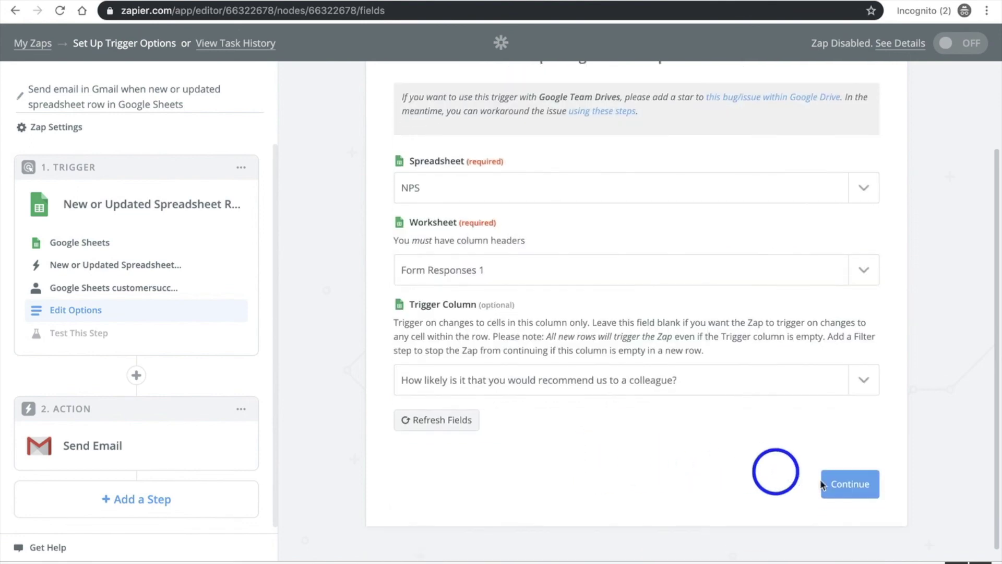
{"action": "left_click", "coordinate": [850, 496]}
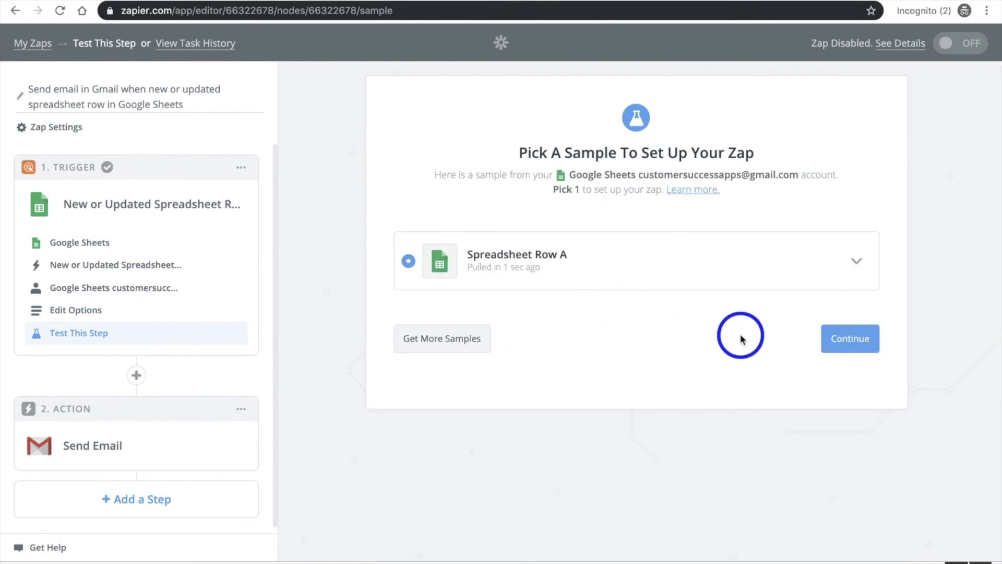
{"action": "left_click", "coordinate": [834, 345]}
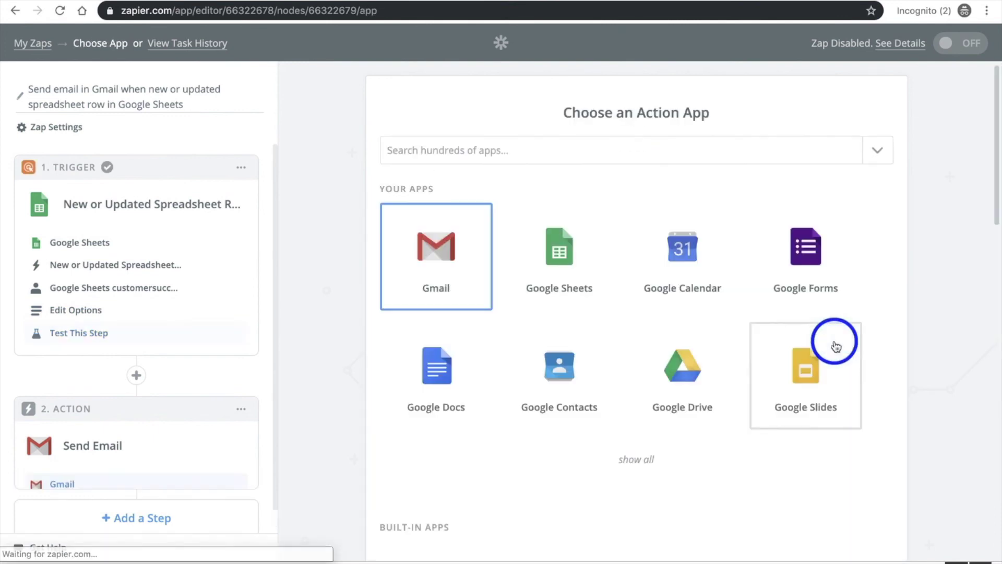
Set the action to Gmail Send Email and connect a new Gmail account with access granted.
{"action": "left_click", "coordinate": [460, 259]}
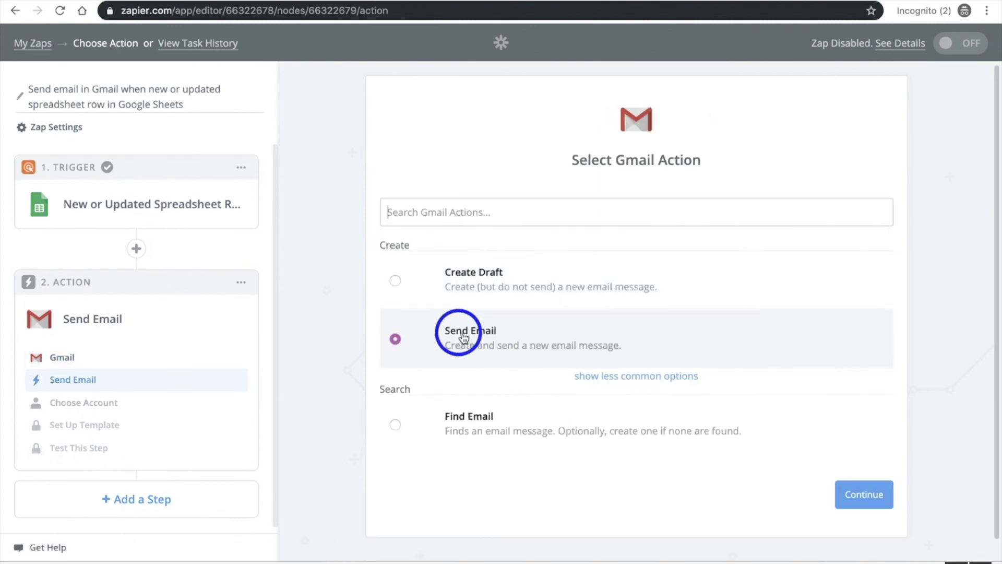
{"action": "left_click", "coordinate": [854, 495]}
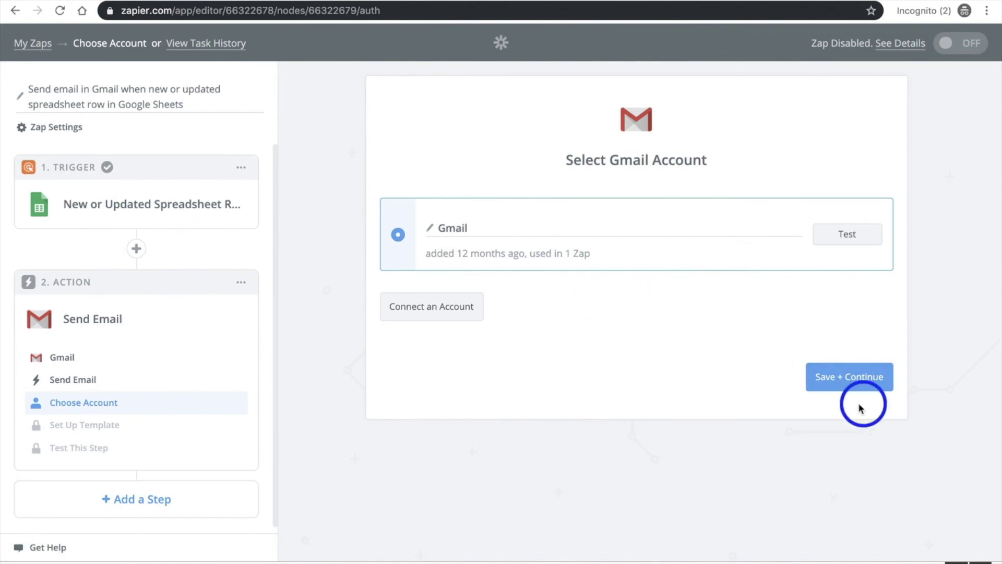
{"action": "left_click", "coordinate": [422, 320]}
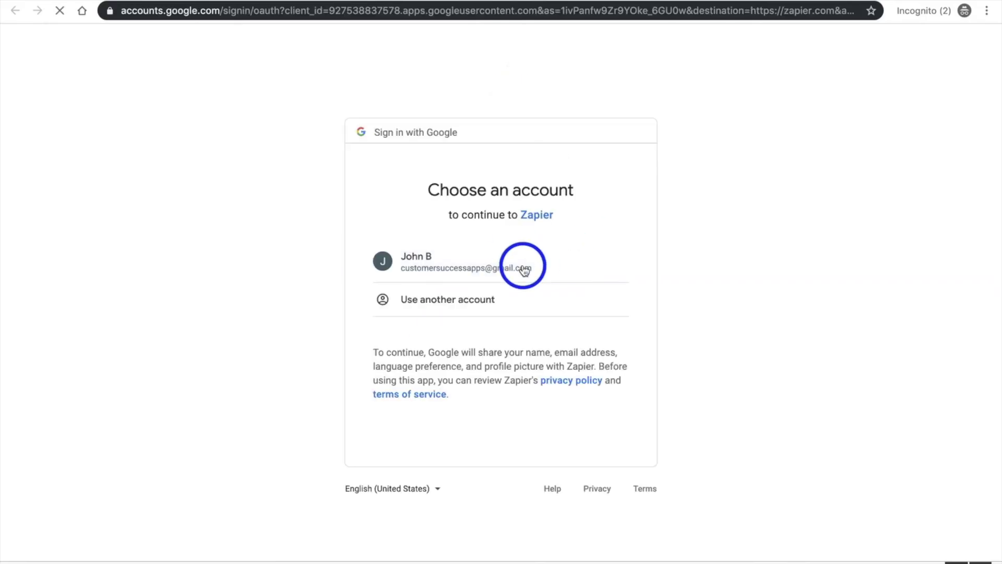
{"action": "left_click", "coordinate": [517, 269]}
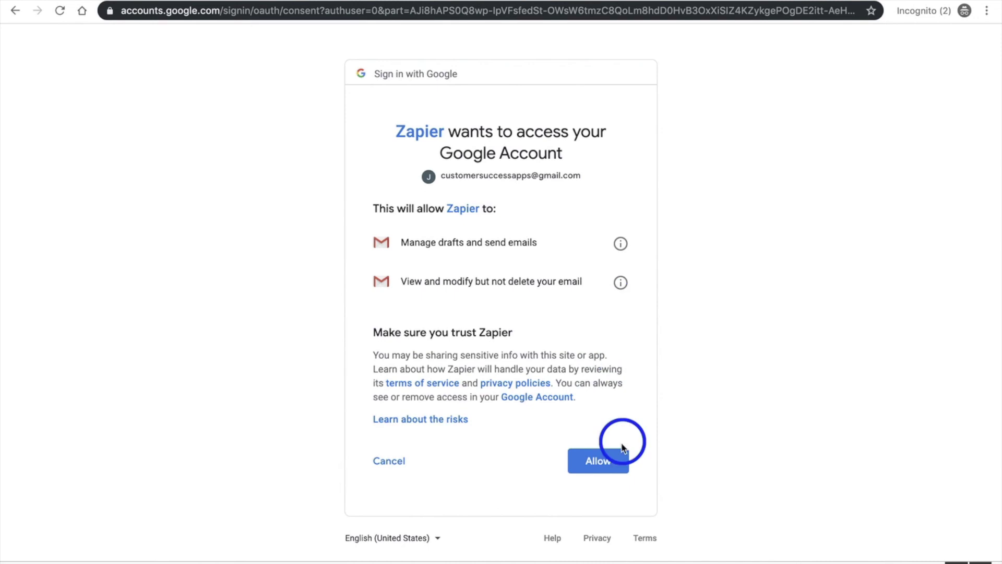
{"action": "left_click", "coordinate": [603, 462]}
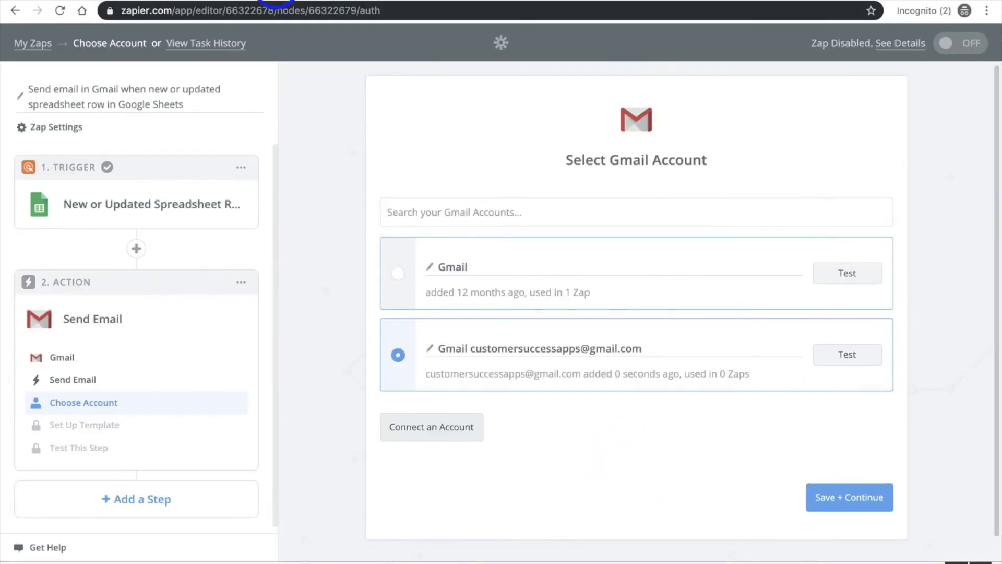
{"action": "left_click", "coordinate": [848, 516]}
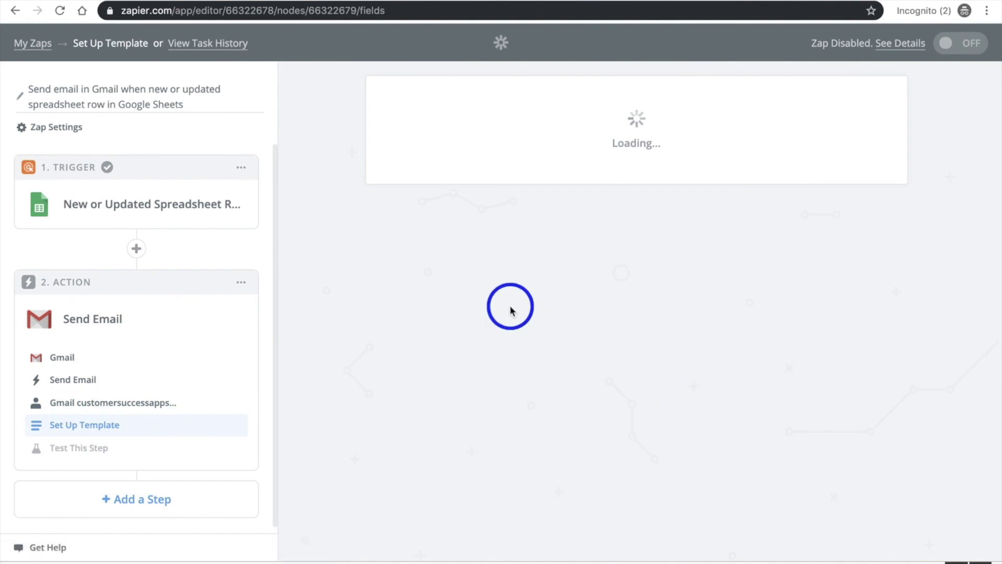
Address the email's To field to the respondent's Email Address column.
{"action": "scroll", "coordinate": [580, 329], "scroll_direction": "down", "scroll_amount": 2}
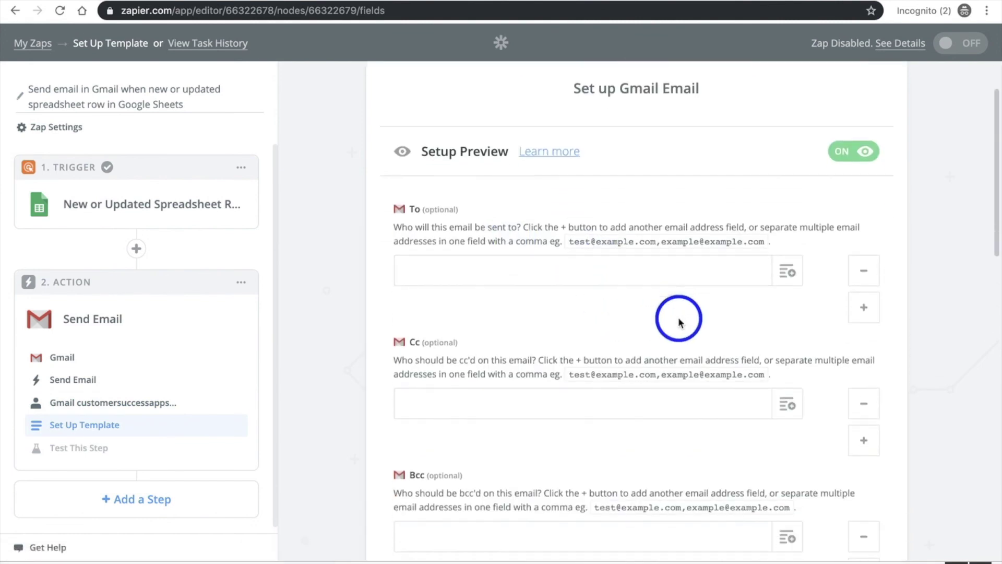
{"action": "left_click", "coordinate": [789, 242]}
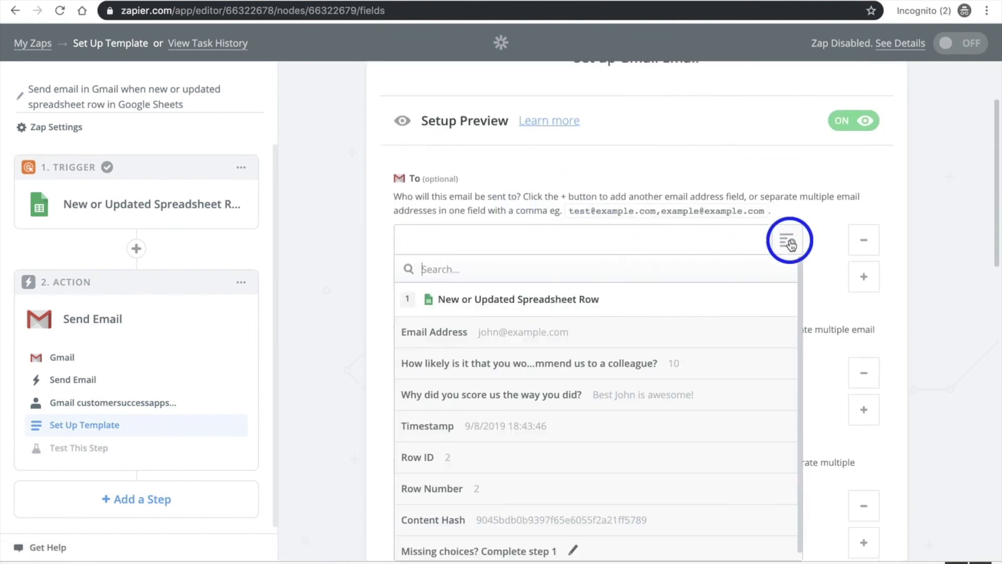
{"action": "left_click", "coordinate": [514, 333]}
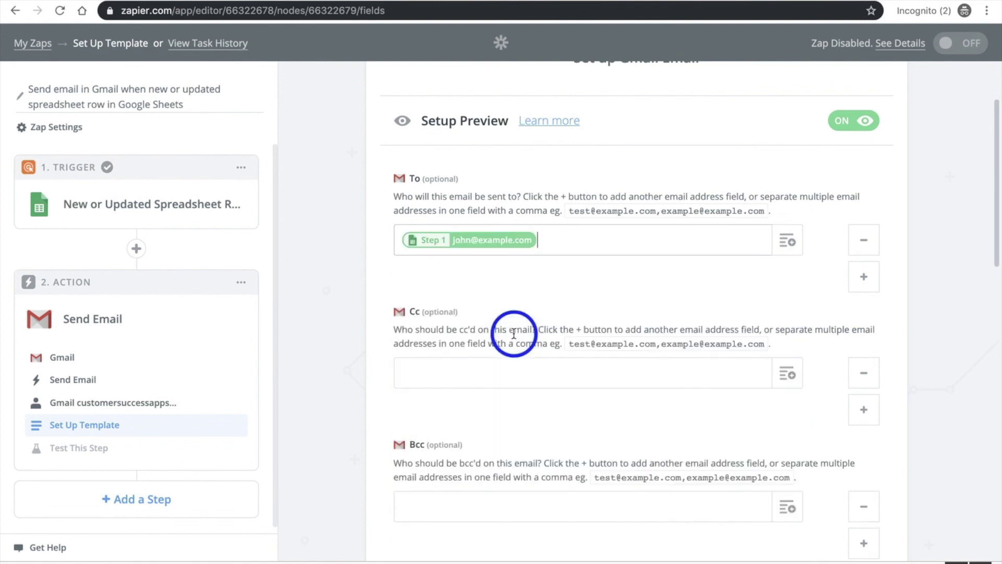
{"action": "scroll", "coordinate": [515, 245], "scroll_direction": "down", "scroll_amount": 1}
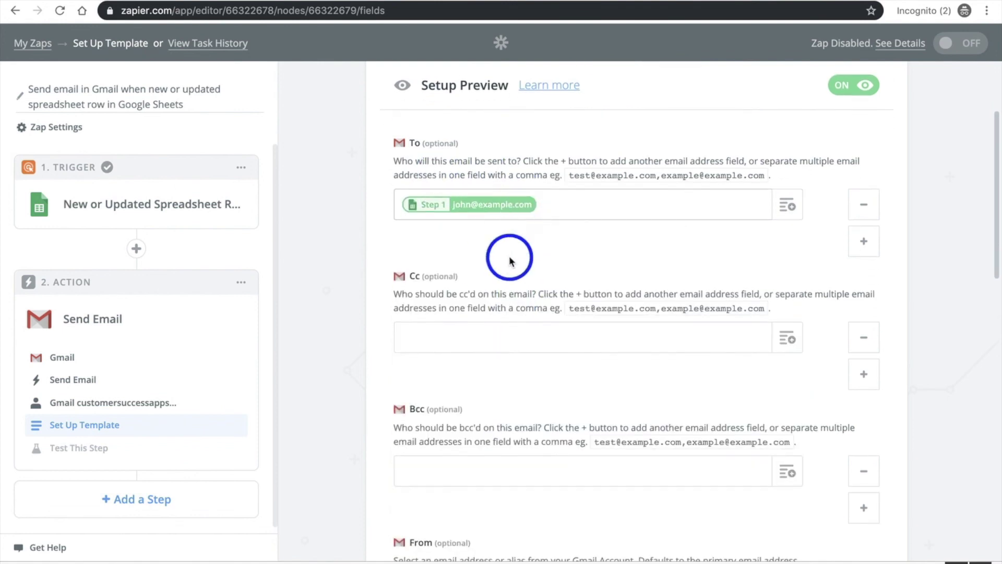
{"action": "scroll", "coordinate": [510, 258], "scroll_direction": "down", "scroll_amount": 4}
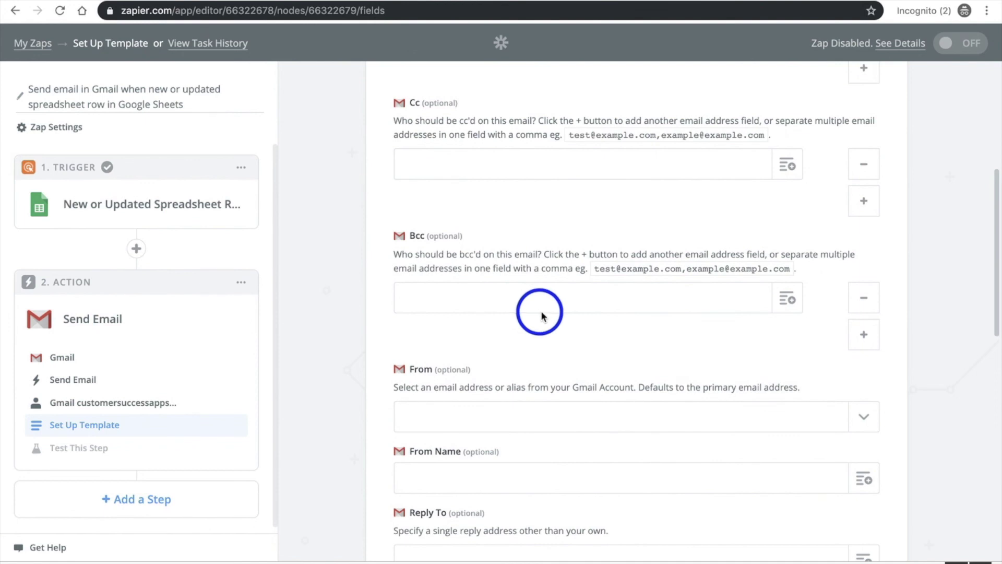
{"action": "scroll", "coordinate": [542, 316], "scroll_direction": "down", "scroll_amount": 4}
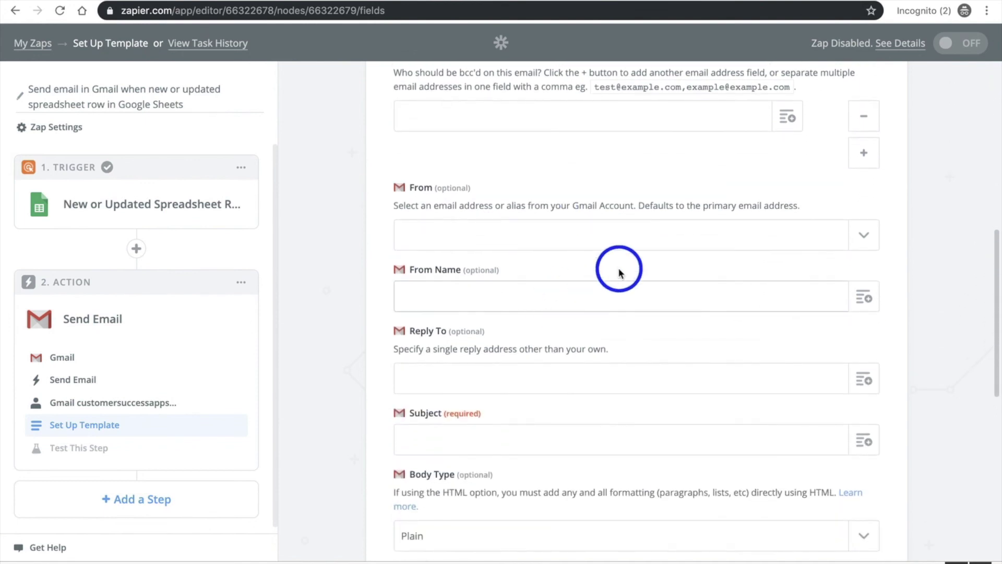
{"action": "scroll", "coordinate": [716, 253], "scroll_direction": "down", "scroll_amount": 3}
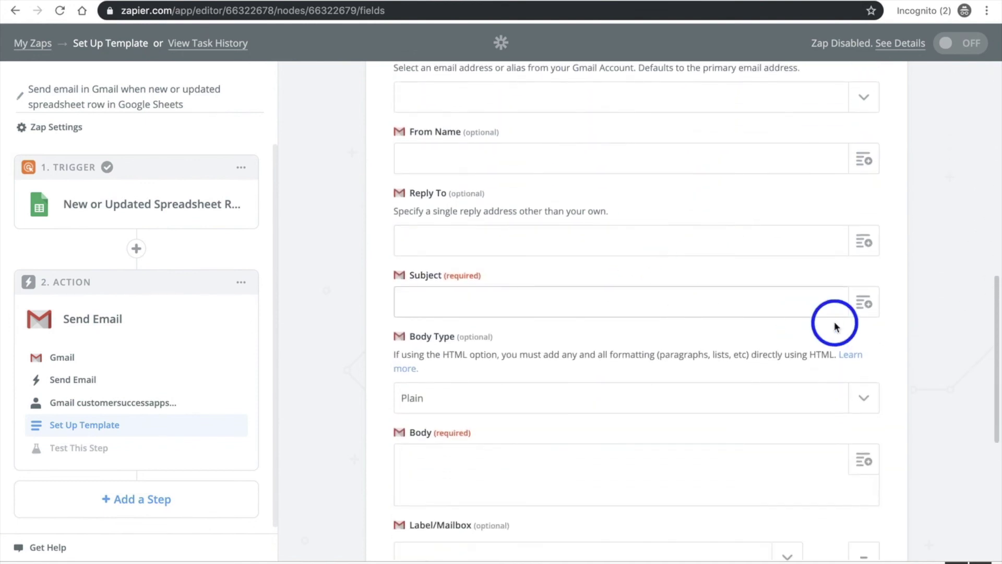
Use the score-explanation answer from the sheet as the email Subject.
{"action": "left_click", "coordinate": [865, 303]}
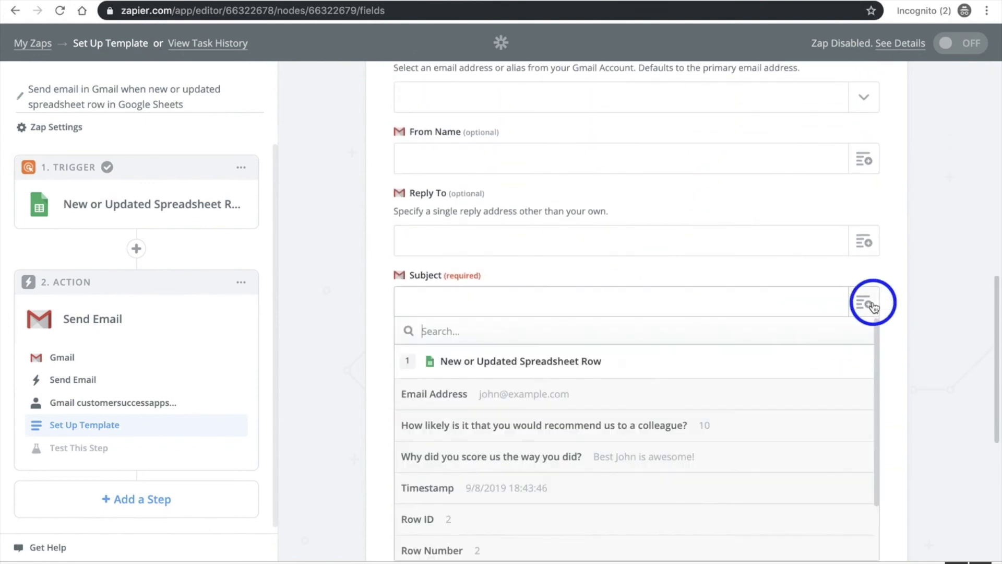
{"action": "left_click", "coordinate": [934, 320]}
{"action": "scroll", "coordinate": [794, 307], "scroll_direction": "down", "scroll_amount": 1}
{"action": "left_click", "coordinate": [864, 244]}
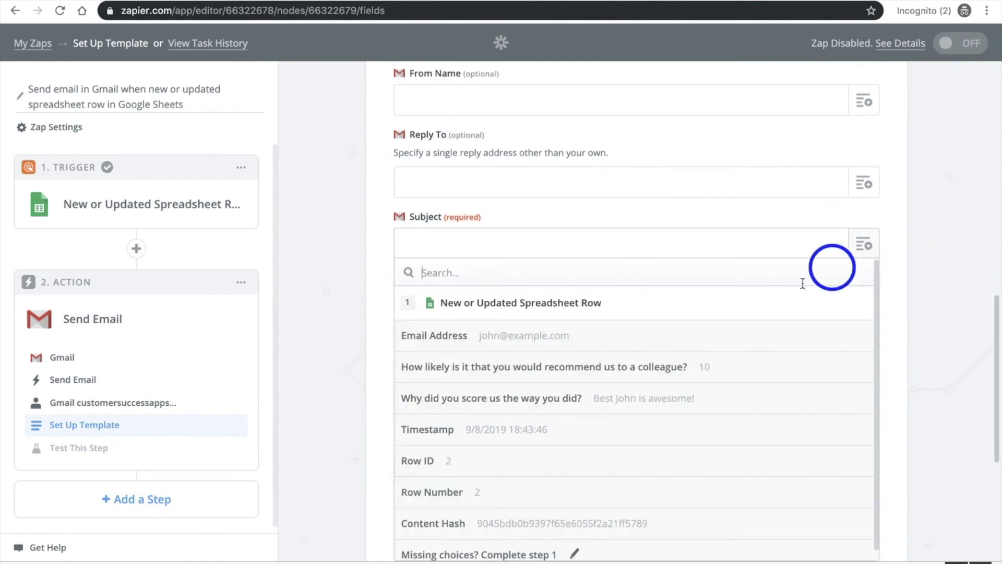
{"action": "left_click", "coordinate": [646, 409]}
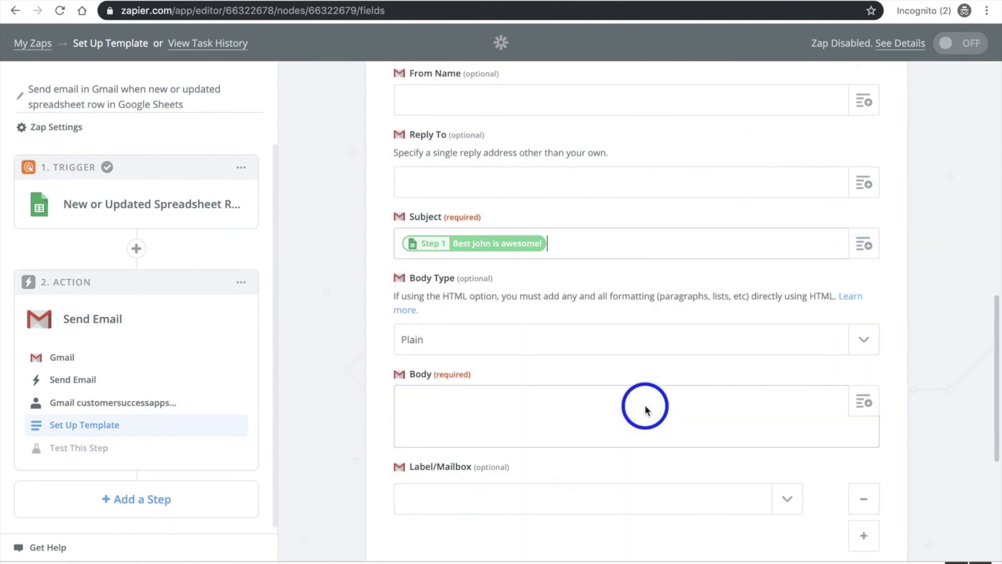
{"action": "scroll", "coordinate": [616, 316], "scroll_direction": "down", "scroll_amount": 3}
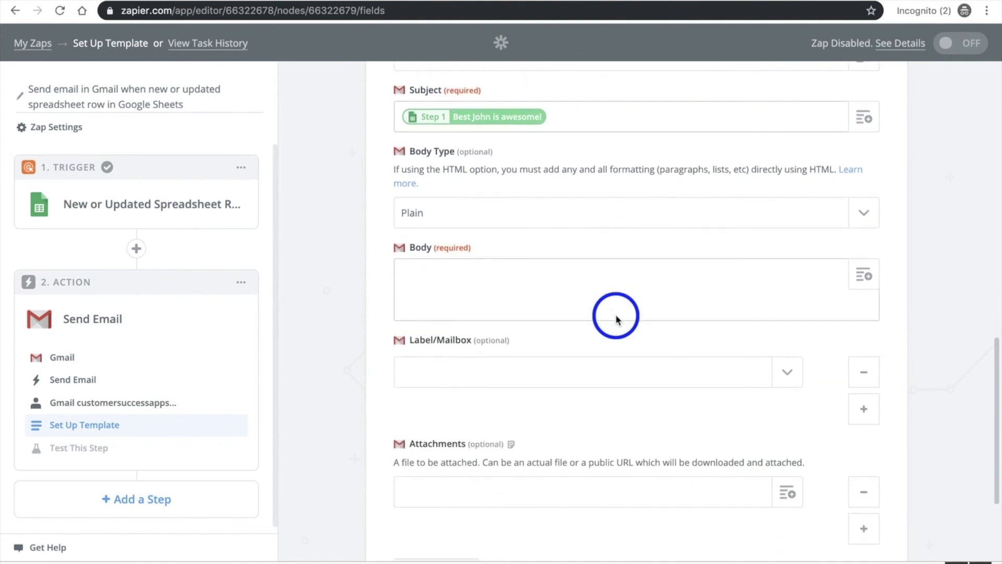
{"action": "left_click", "coordinate": [864, 259]}
{"action": "scroll", "coordinate": [702, 357], "scroll_direction": "down", "scroll_amount": 1}
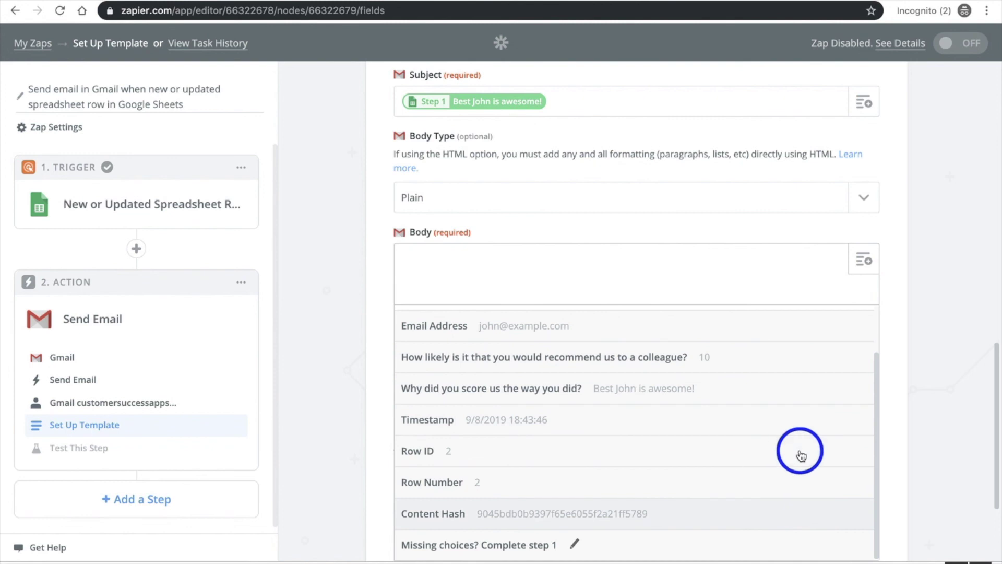
{"action": "left_click", "coordinate": [987, 399]}
{"action": "scroll", "coordinate": [634, 282], "scroll_direction": "down", "scroll_amount": 2}
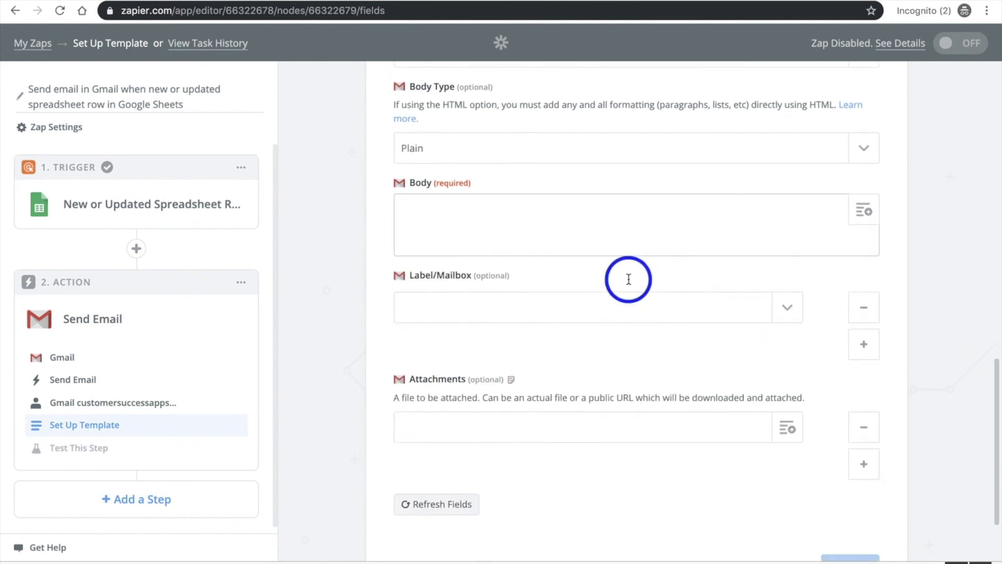
{"action": "scroll", "coordinate": [642, 314], "scroll_direction": "up", "scroll_amount": 10}
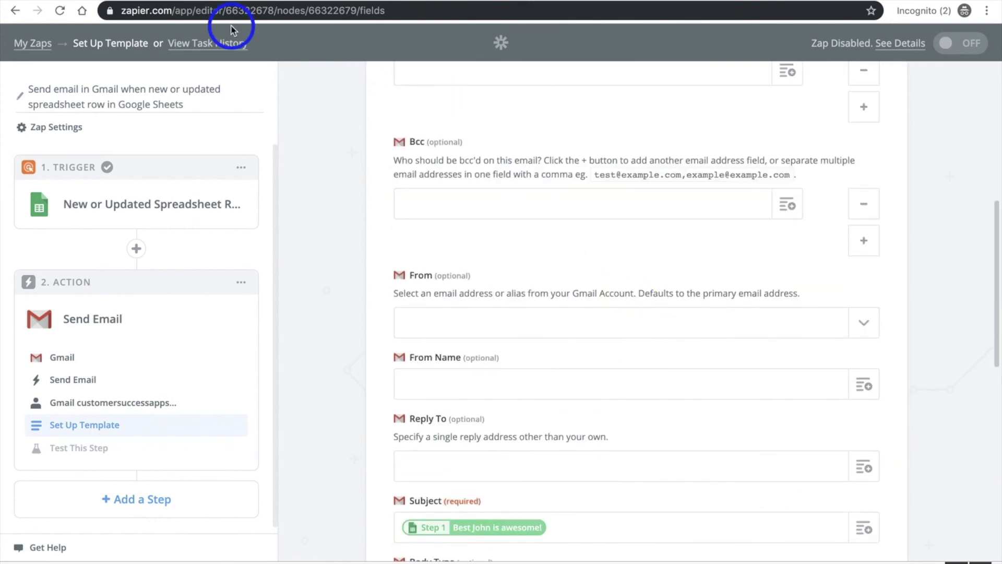
Glance at the NPS responses sheet and zap, then return to the Customer Research form.
{"action": "left_click", "coordinate": [251, 2]}
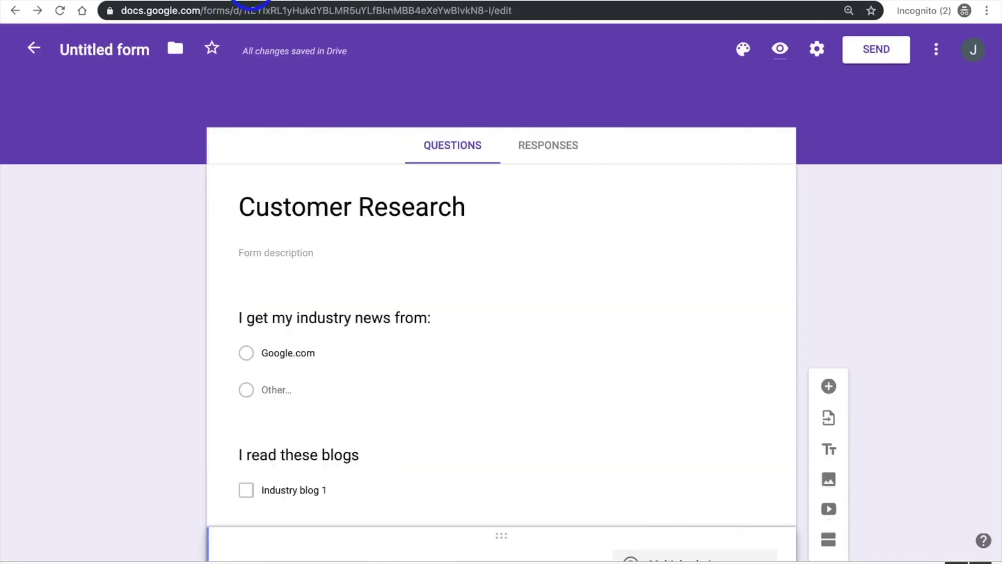
{"action": "left_click", "coordinate": [447, 2]}
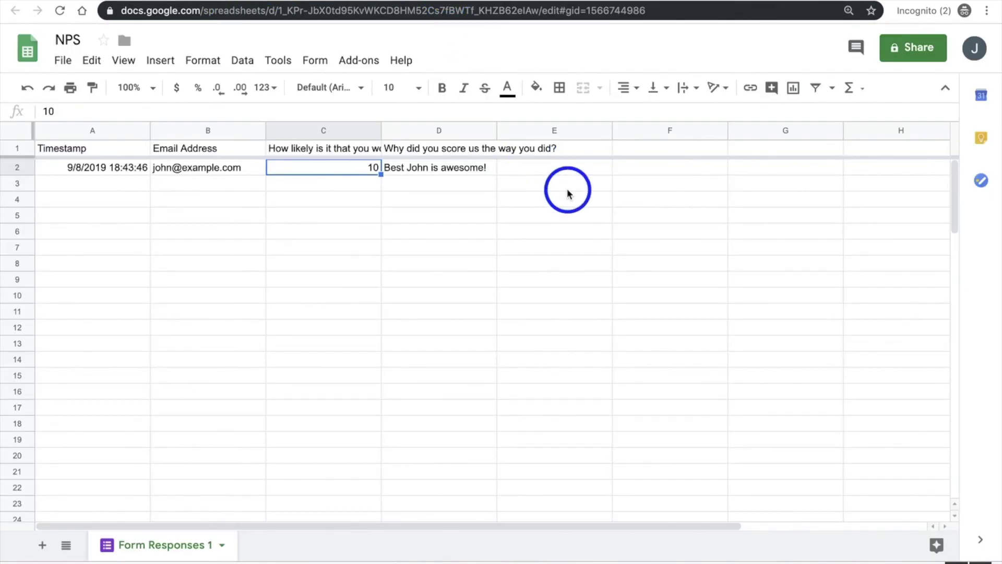
{"action": "left_click", "coordinate": [548, 1]}
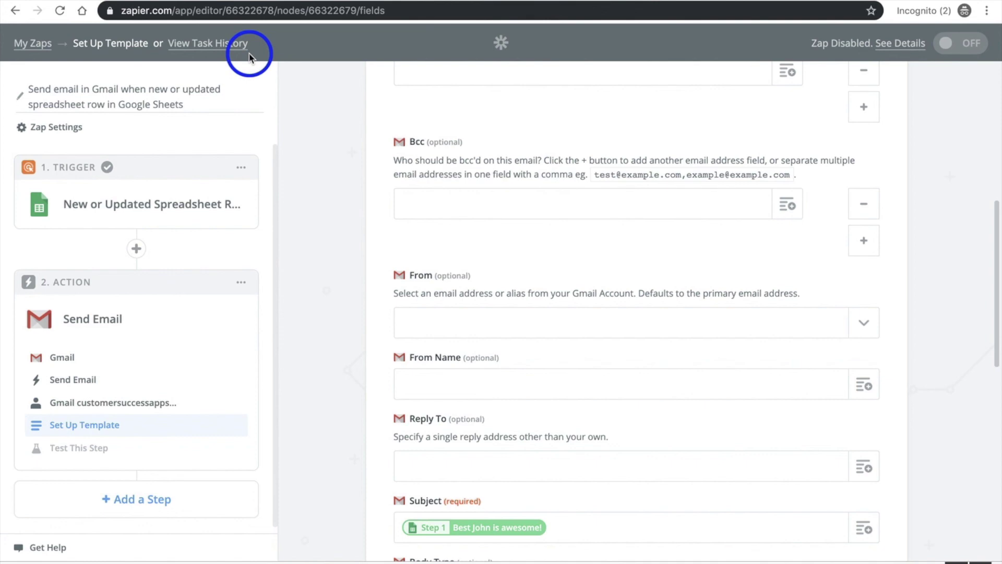
{"action": "left_click", "coordinate": [256, 2]}
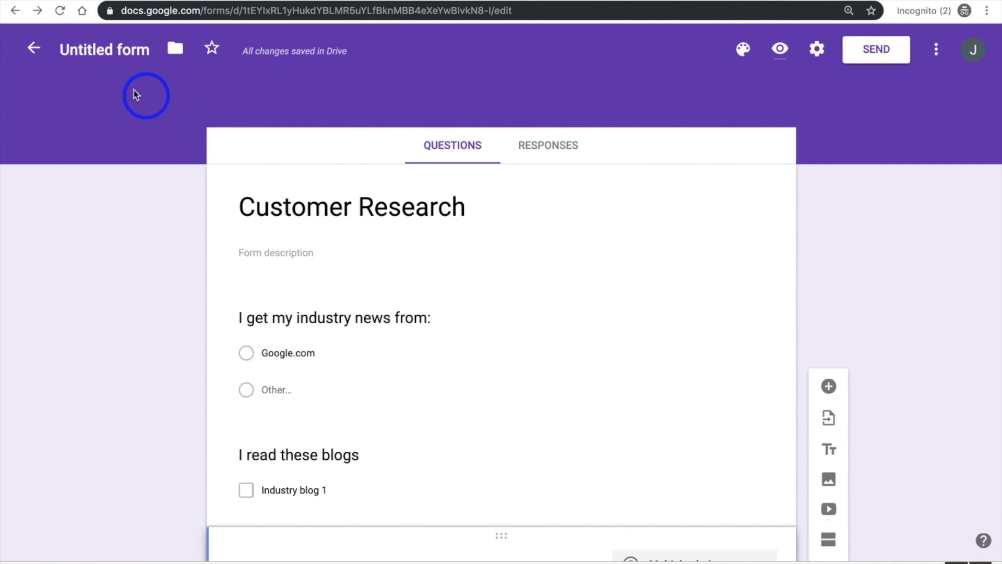
{"action": "left_click", "coordinate": [131, 58]}
Return to Google Forms home and start a new blank form.
{"action": "left_click", "coordinate": [33, 48]}
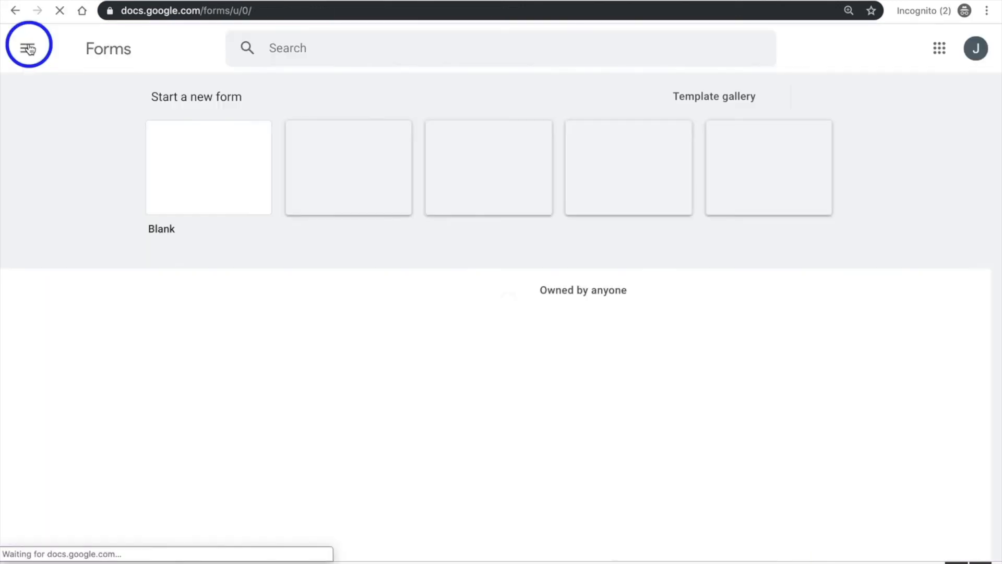
{"action": "left_click", "coordinate": [233, 181]}
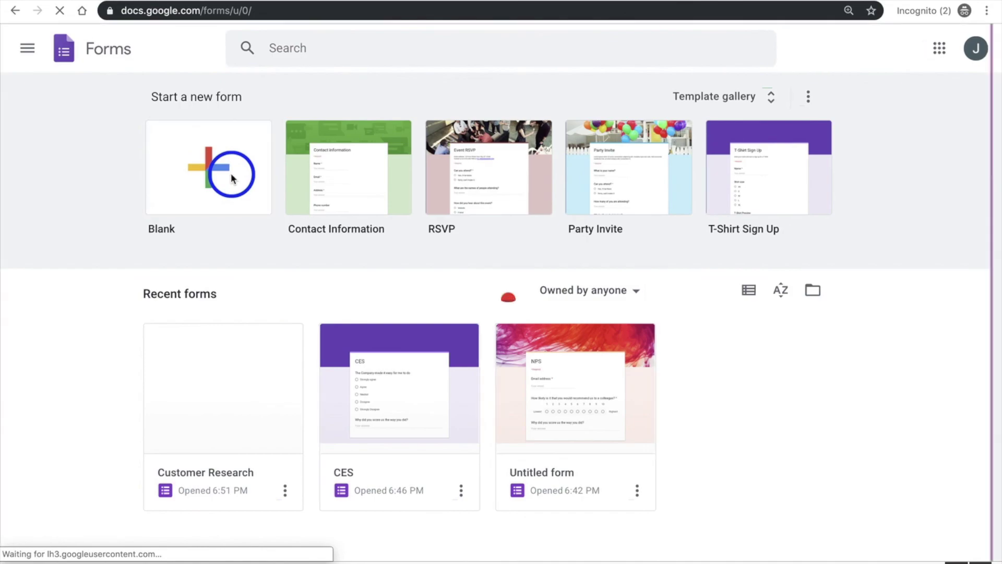